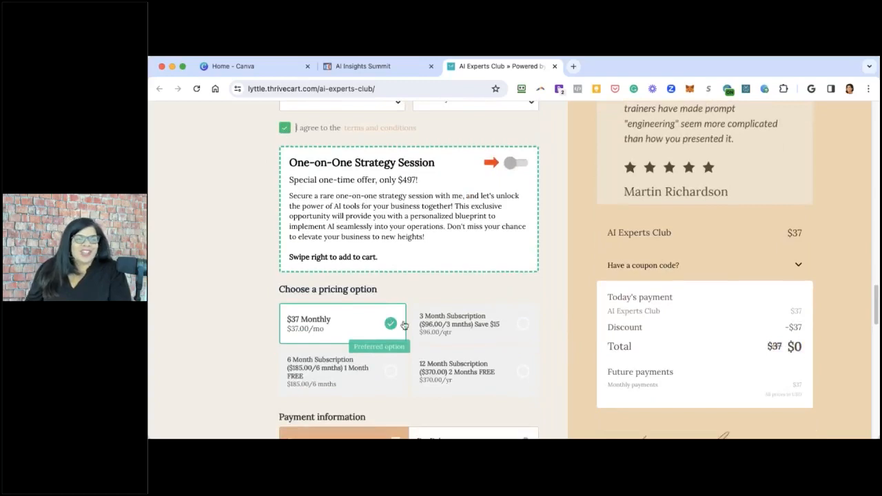
Compare the discount and today's total for the $37 Monthly, 3 Month and 6 Month subscriptions, ending with $37 Monthly selected.
scroll(733, 266, "down", 1)
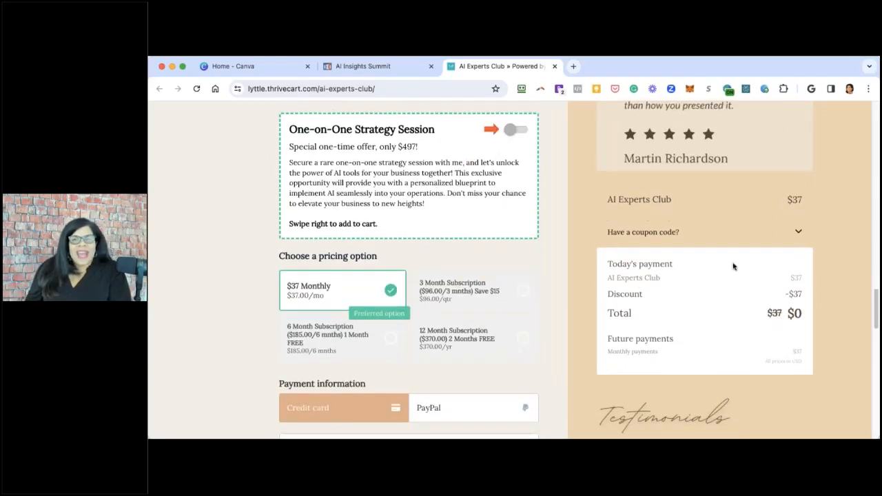
double_click(794, 313)
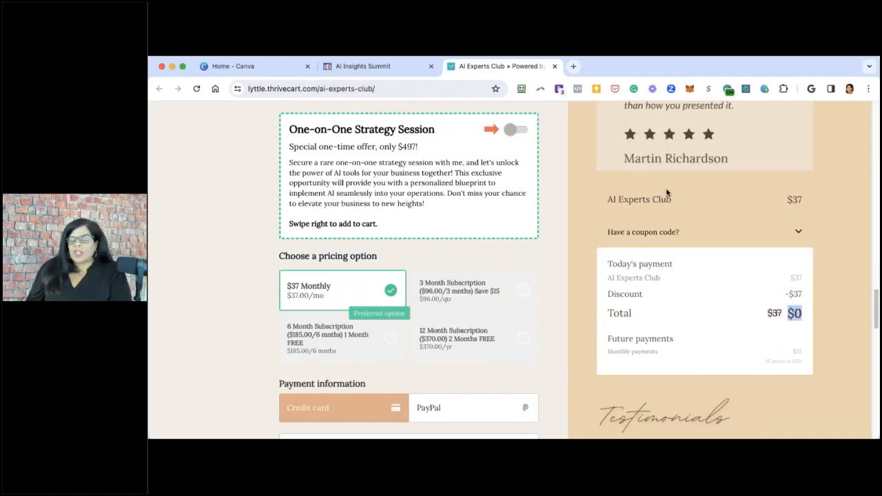
scroll(509, 315, "down", 2)
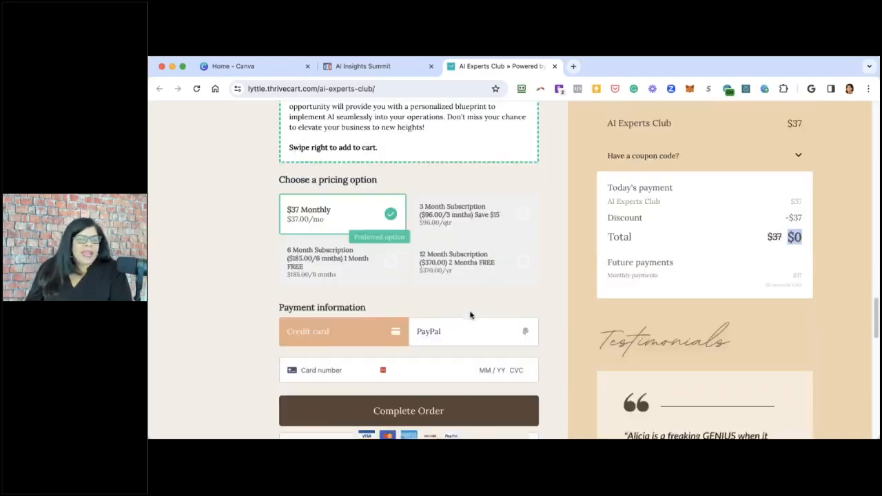
left_click(474, 231)
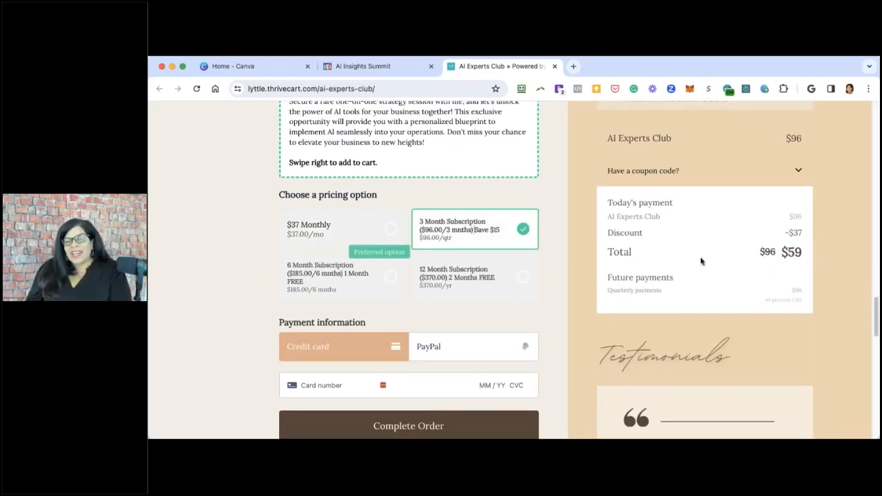
left_click_drag(803, 234, 786, 233)
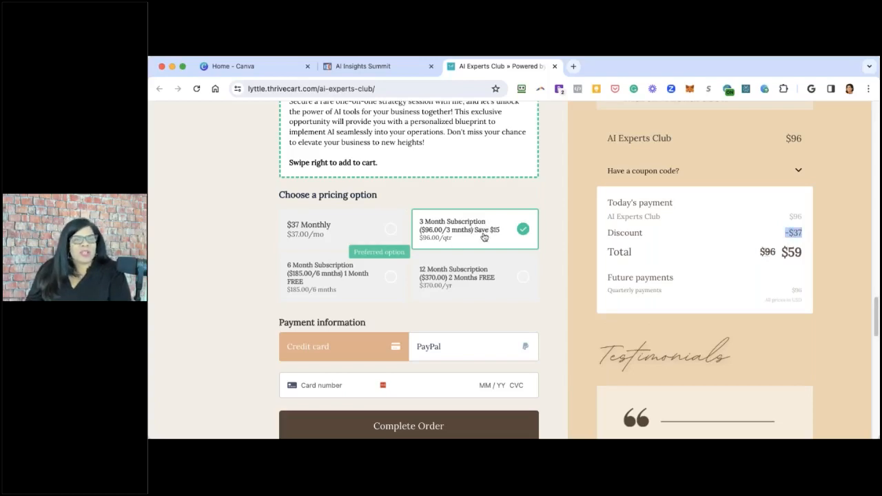
left_click(398, 272)
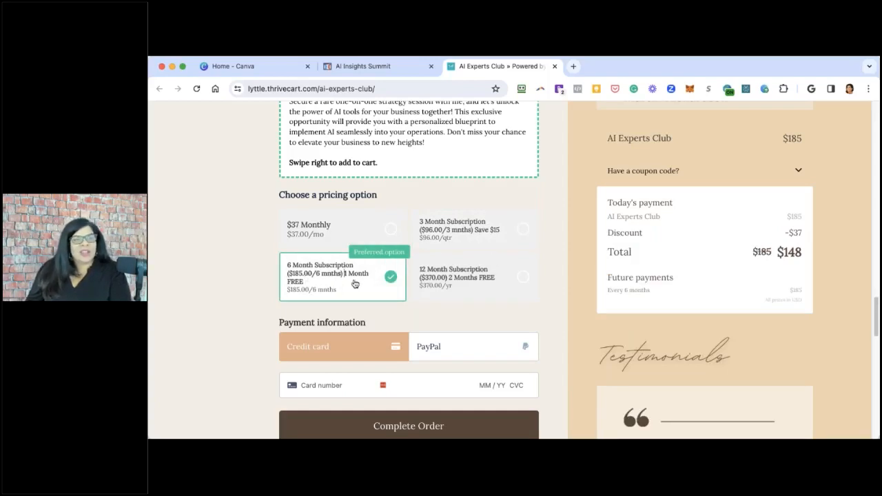
left_click_drag(812, 230, 784, 231)
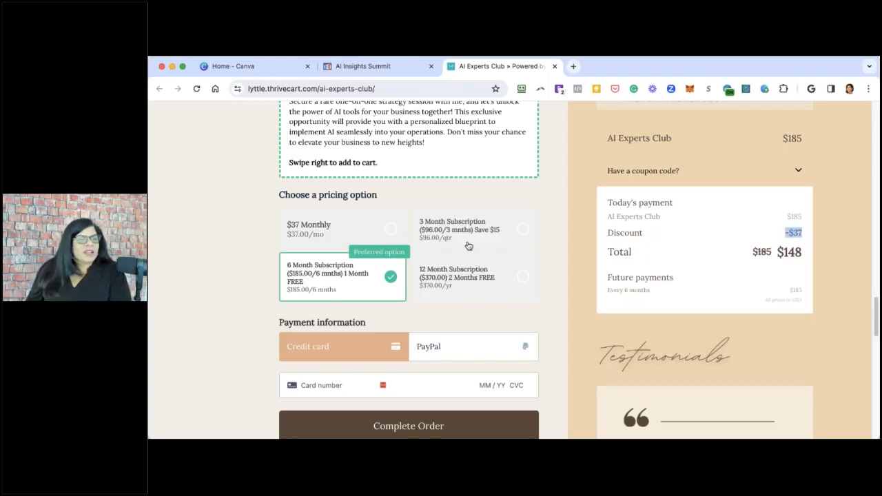
left_click(381, 234)
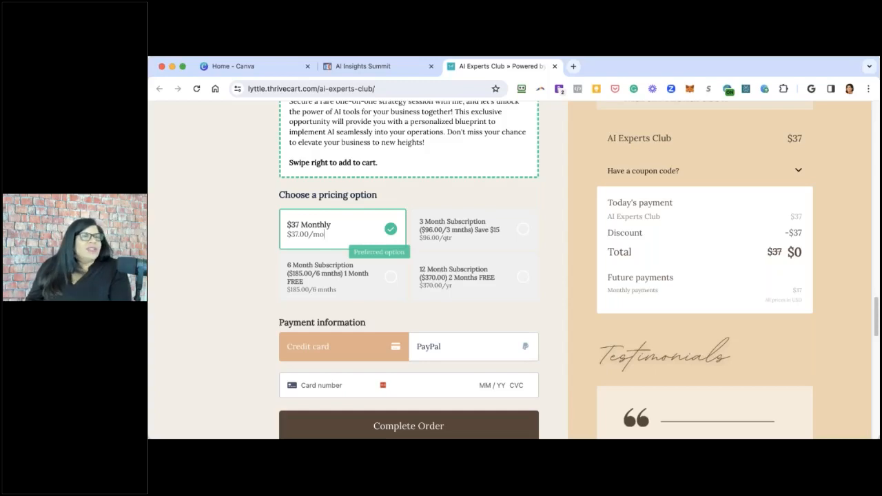
Review the AI Experts Club page from its headline through the included modules to the pricing options and payment section.
scroll(448, 203, "up", 15)
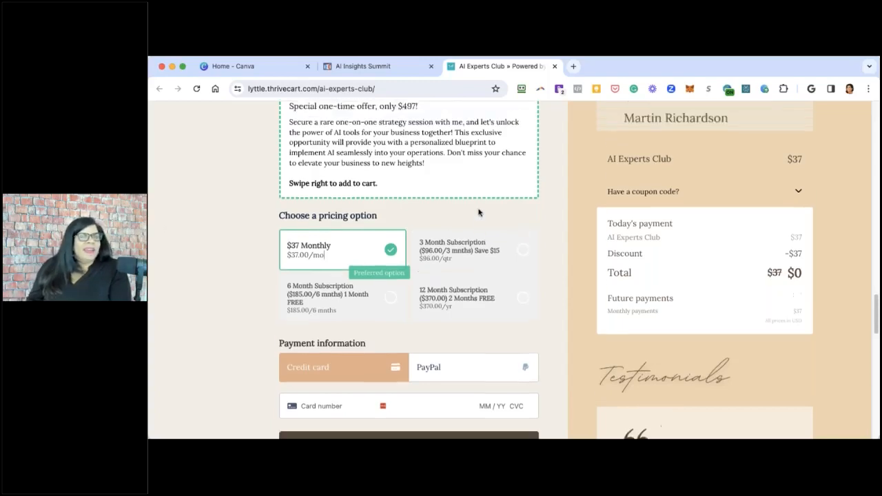
left_click(384, 68)
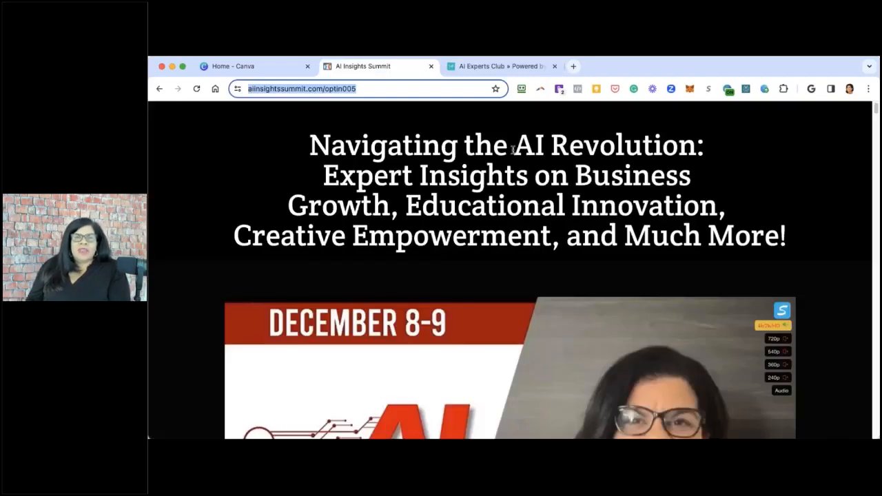
left_click(509, 71)
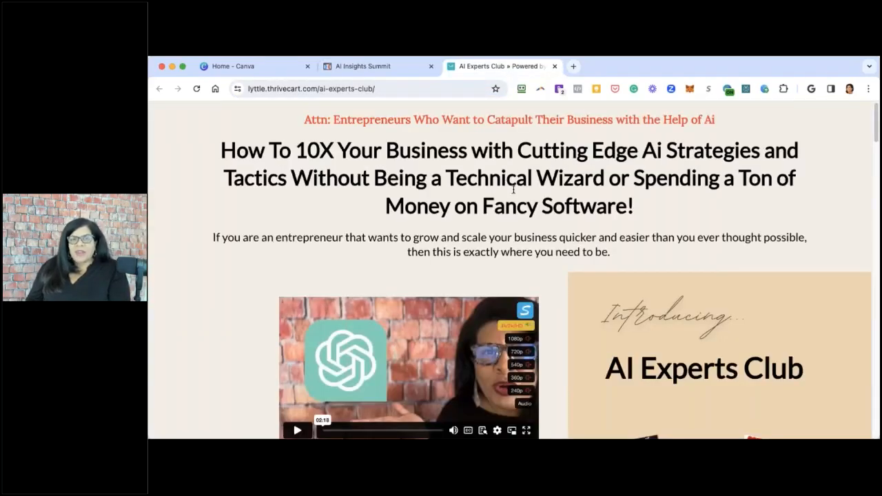
scroll(513, 190, "down", 20)
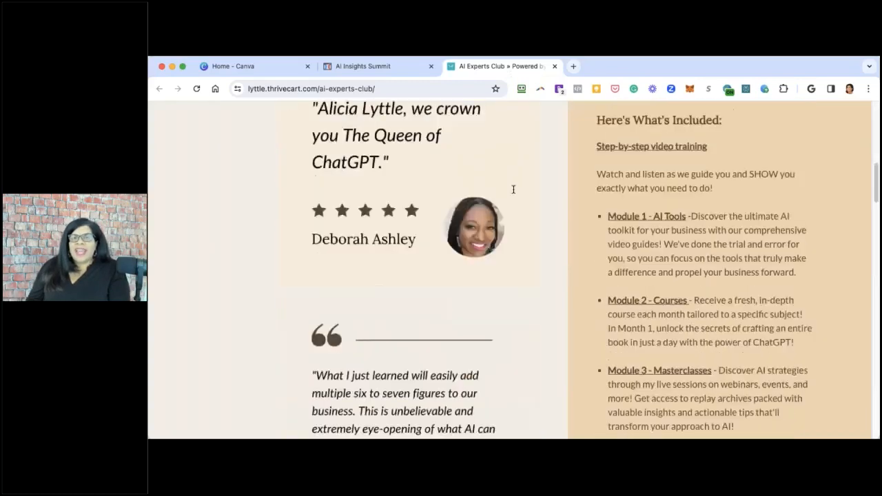
scroll(324, 224, "down", 3)
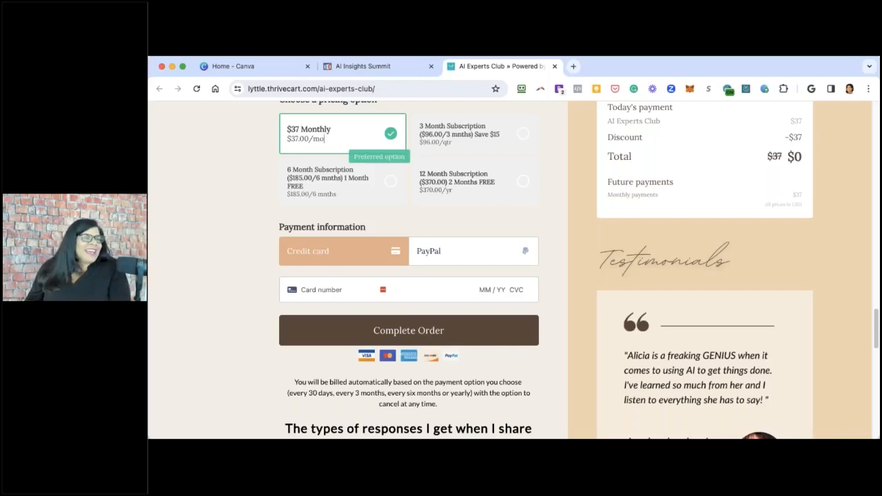
Switch to the AI Insights Summit page and look through the event introduction and the speaker profiles.
left_click(390, 66)
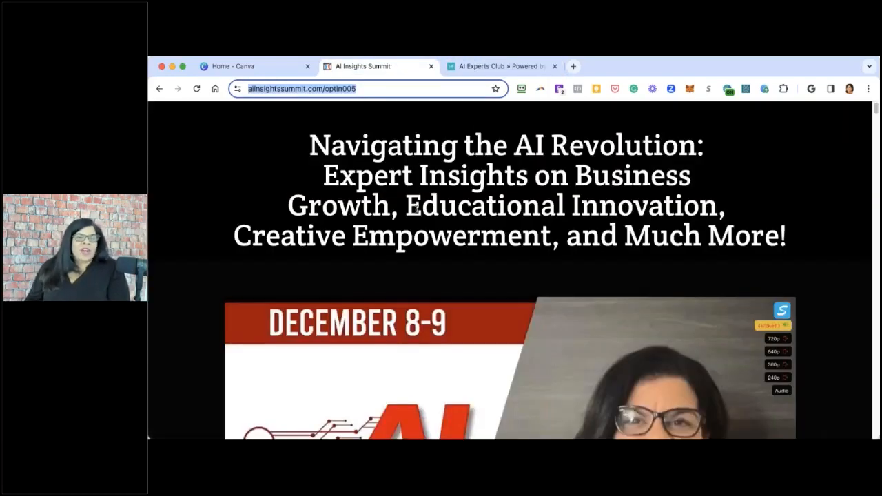
scroll(416, 209, "down", 6)
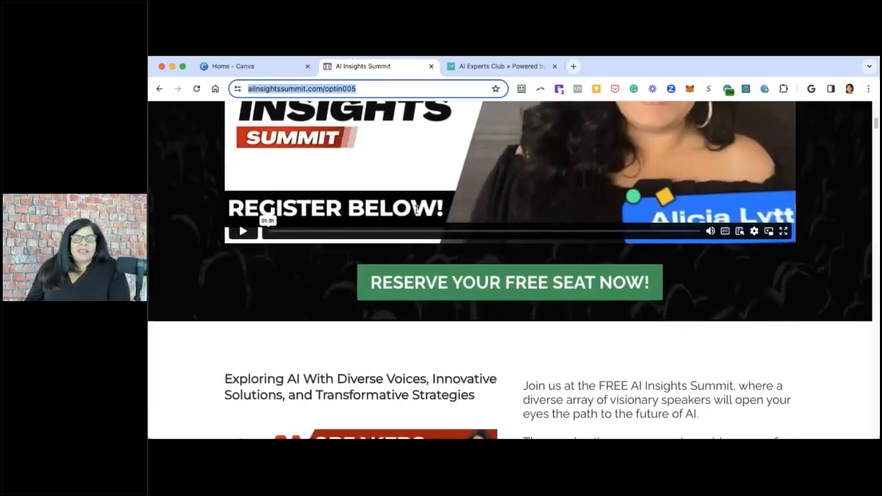
scroll(416, 208, "down", 20)
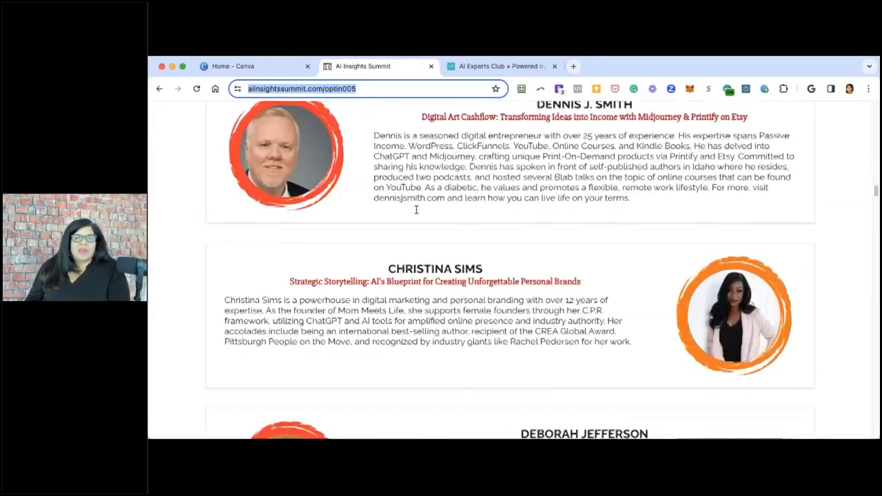
scroll(416, 208, "down", 20)
scroll(416, 209, "down", 12)
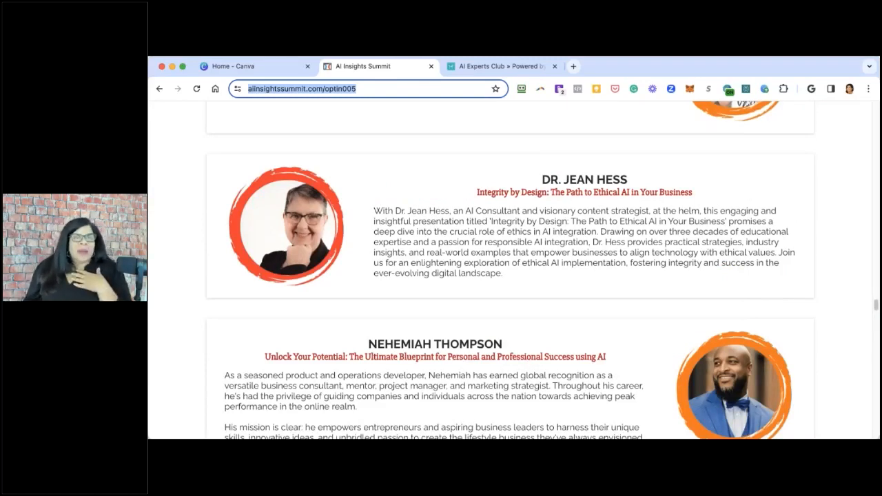
Switch to Canva and open its full template library from the Design spotlight options.
left_click(243, 75)
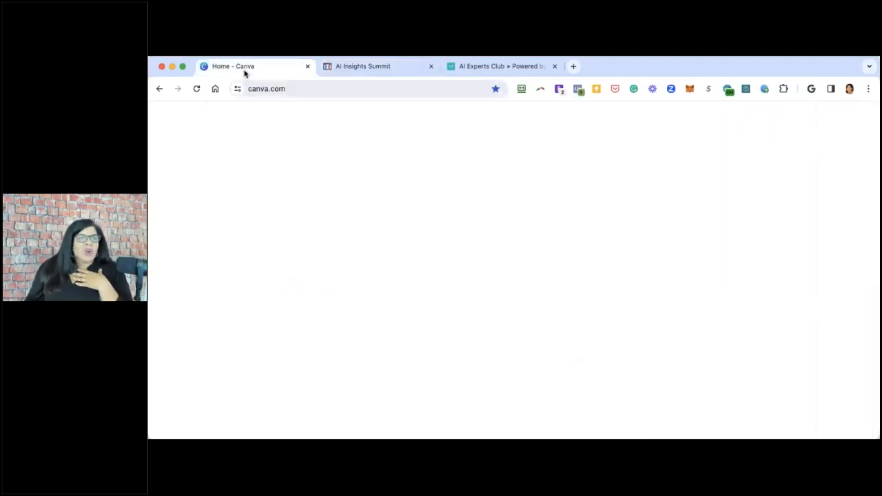
mouse_move(396, 126)
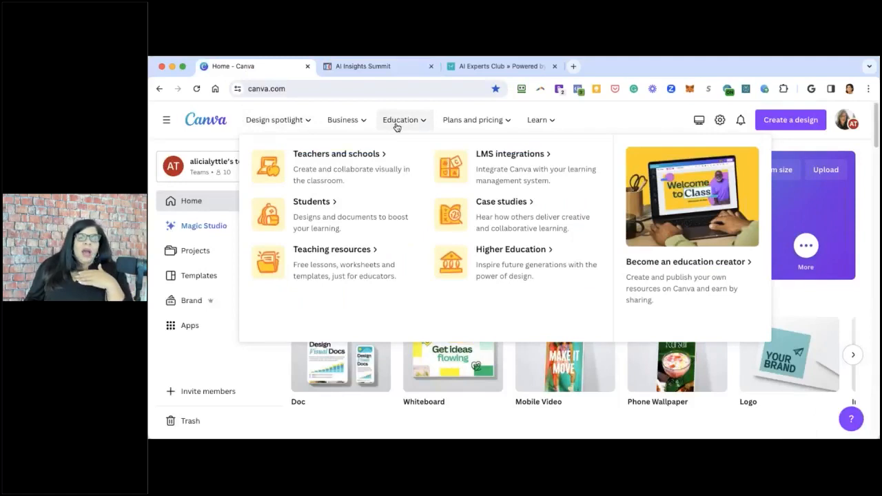
mouse_move(248, 126)
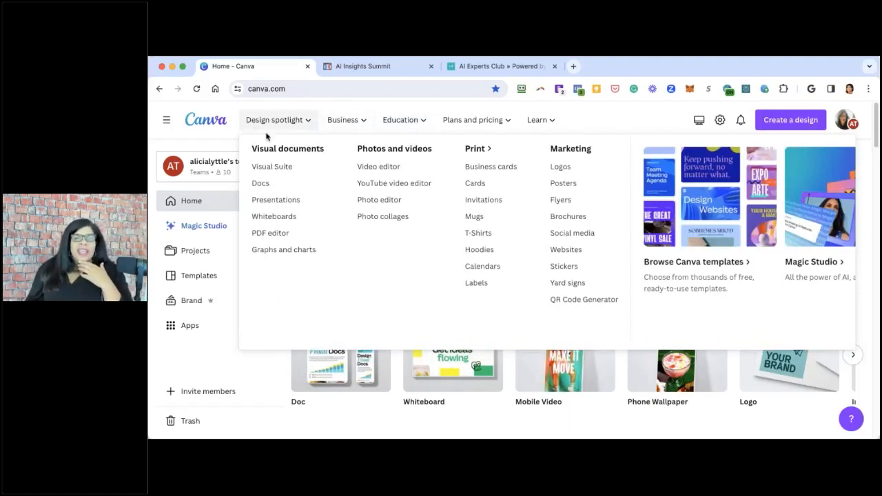
left_click(684, 267)
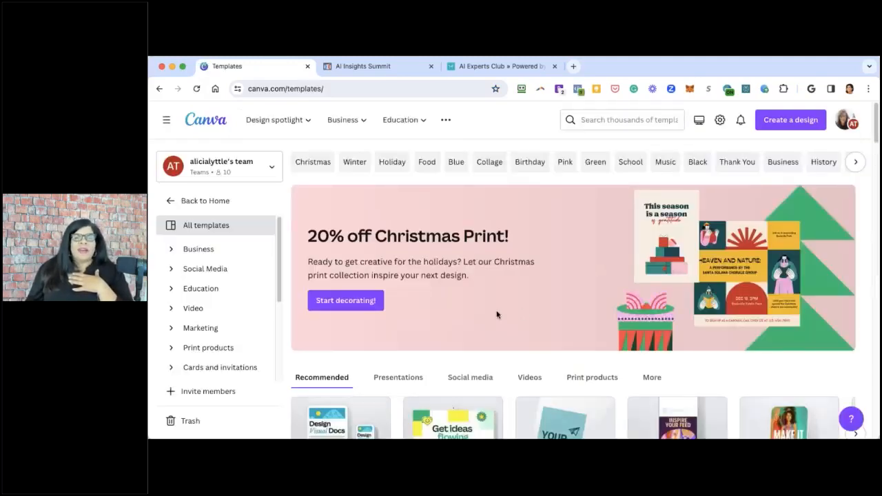
Look through the template library's categories, from Featured Collections through Business Cards, Instagram Posts, Flyers and Logos to Documents.
scroll(496, 311, "down", 3)
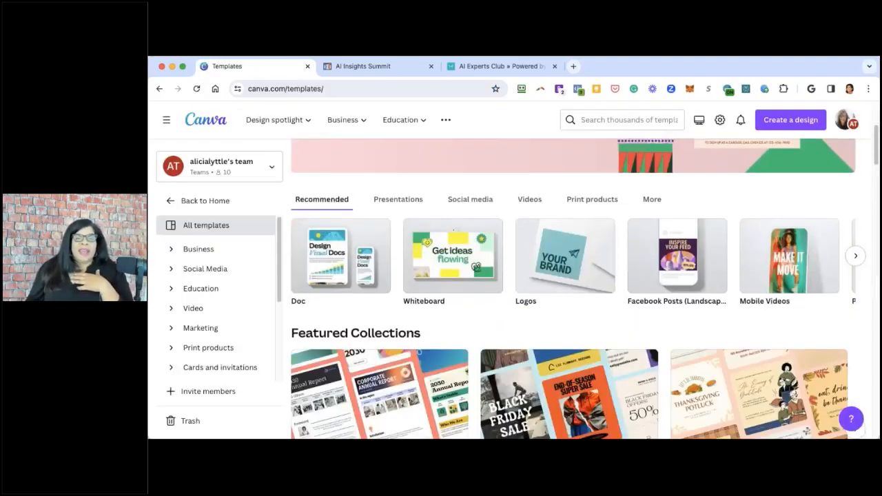
scroll(454, 232, "down", 7)
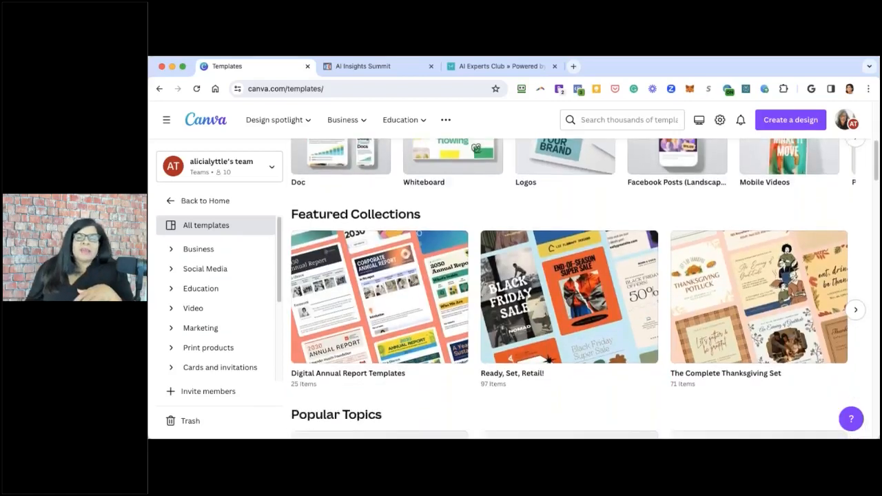
scroll(409, 289, "down", 5)
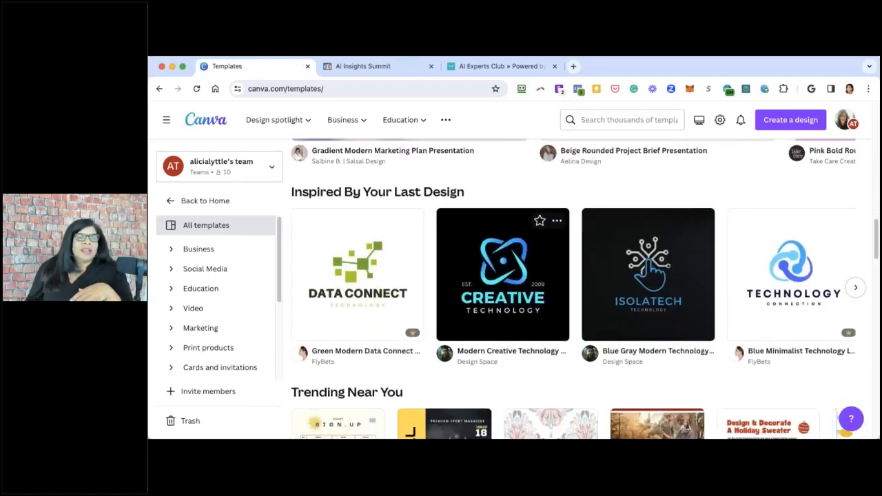
scroll(578, 289, "down", 4)
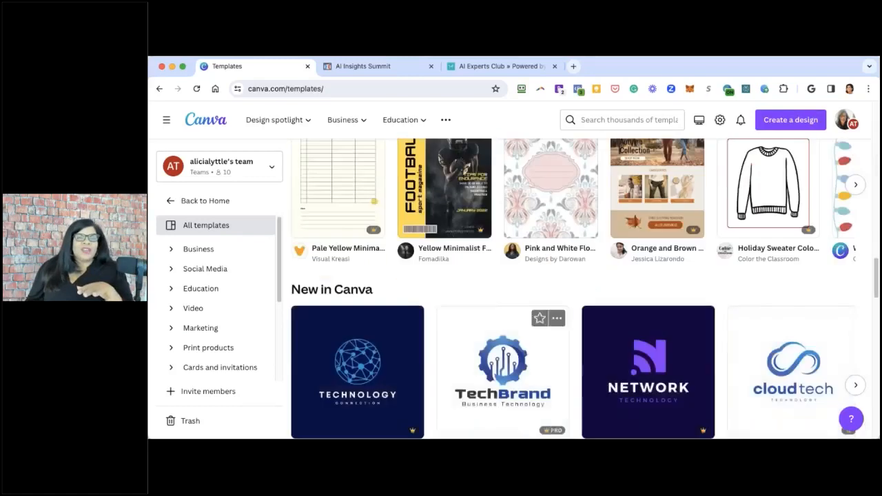
scroll(578, 289, "up", 3)
scroll(578, 282, "down", 1)
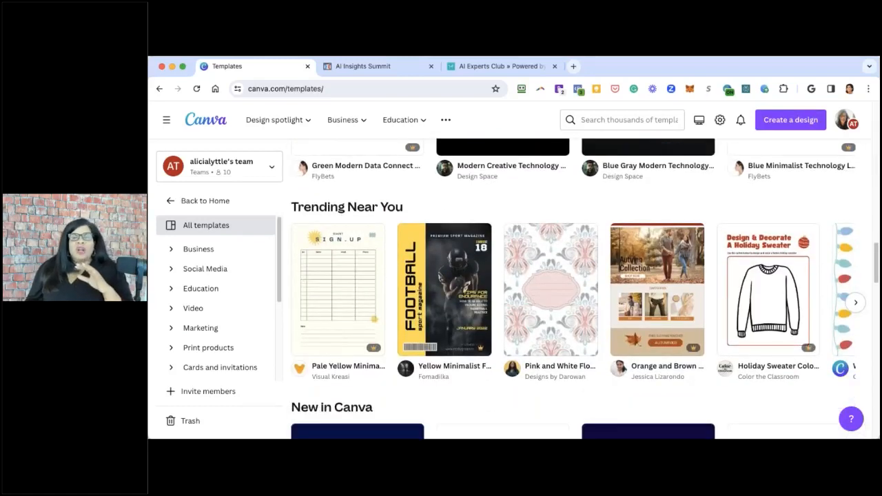
scroll(578, 289, "down", 5)
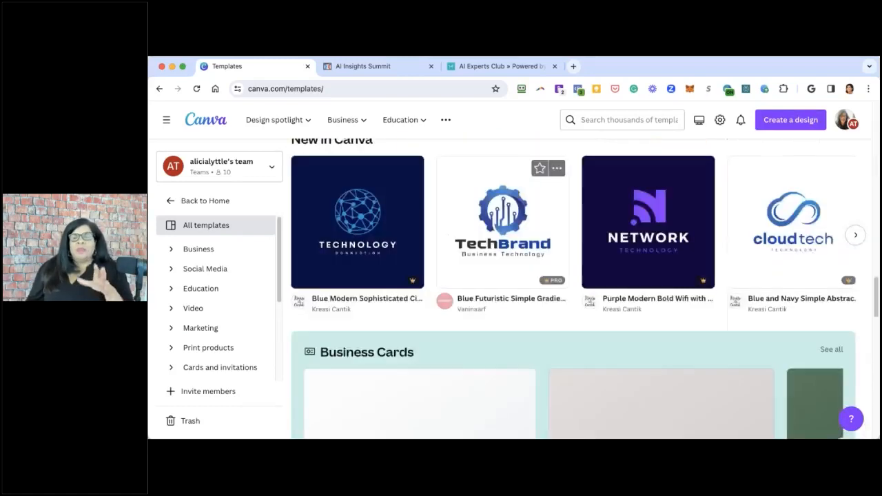
scroll(549, 210, "down", 6)
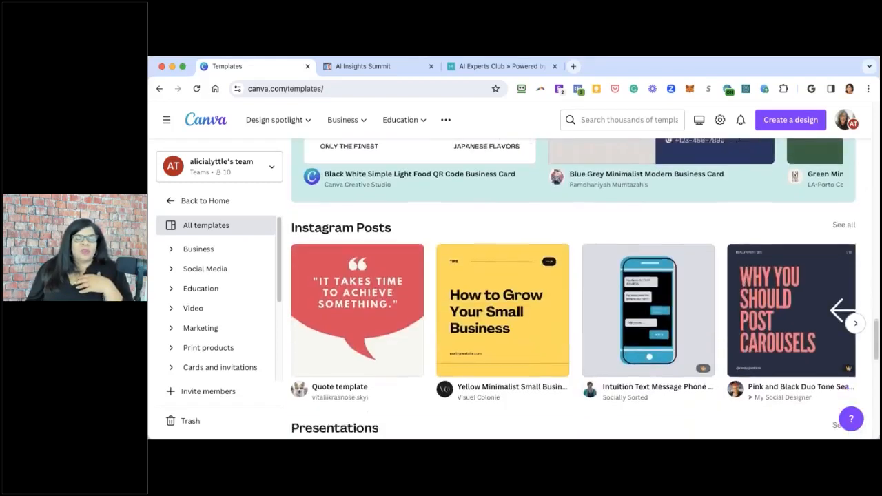
scroll(549, 210, "down", 4)
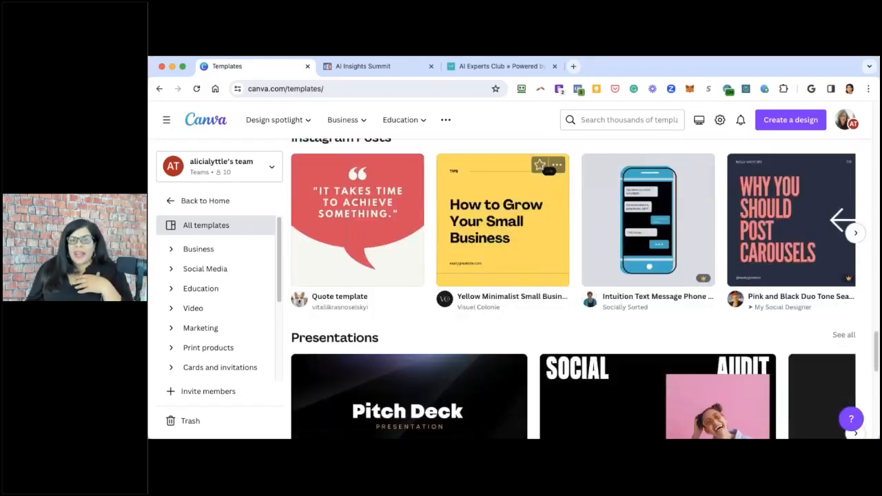
scroll(572, 290, "down", 1)
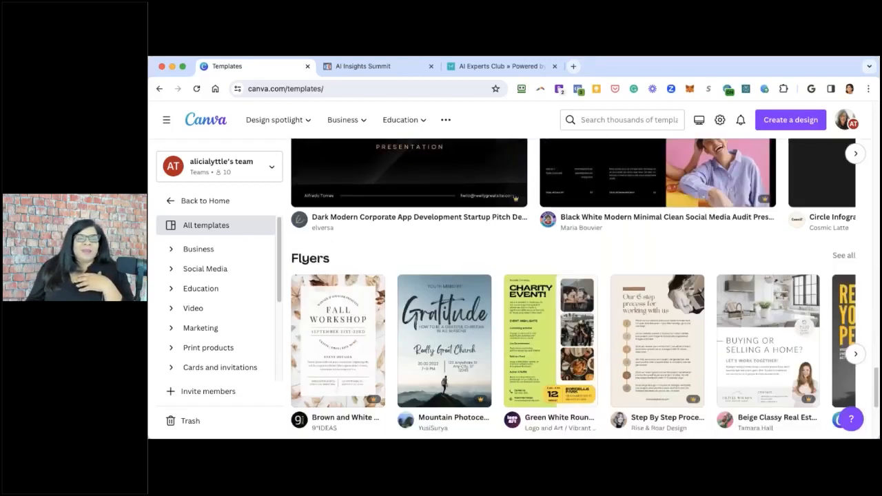
scroll(585, 288, "down", 1)
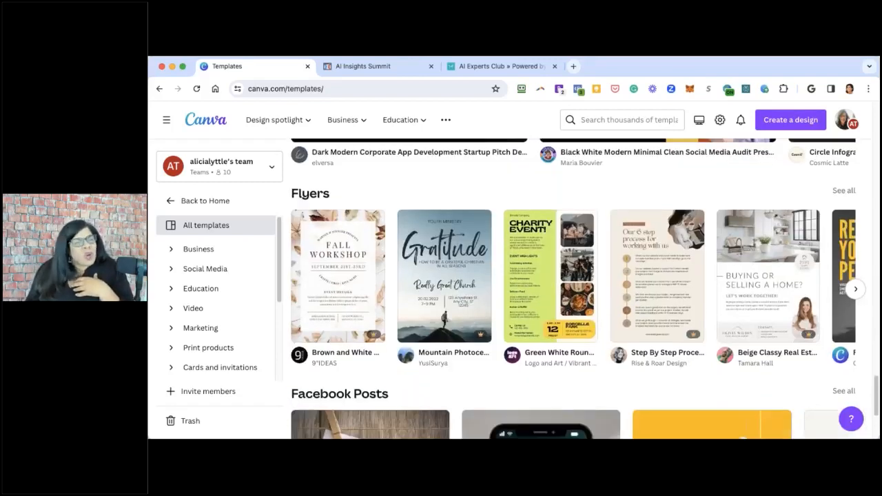
scroll(585, 288, "down", 3)
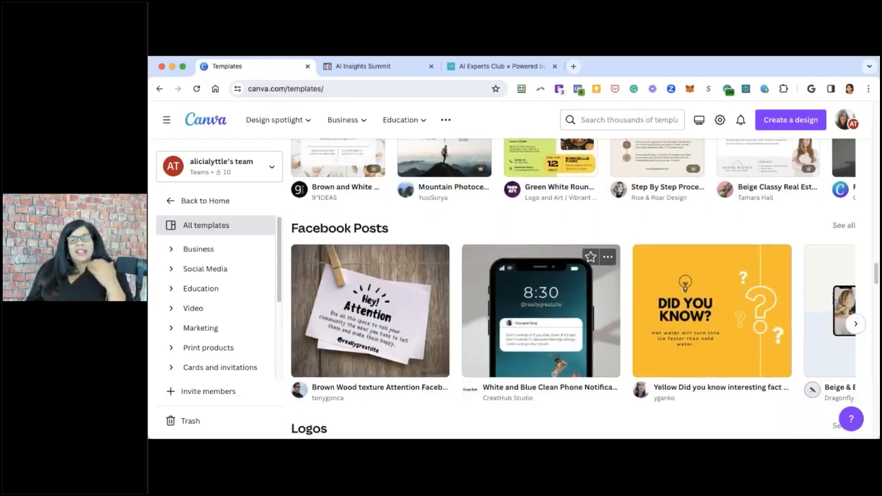
scroll(585, 288, "down", 5)
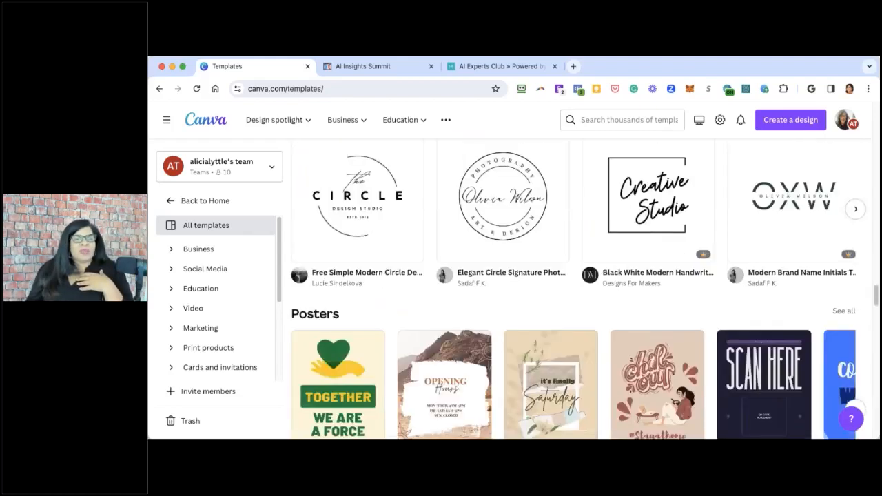
scroll(585, 289, "down", 7)
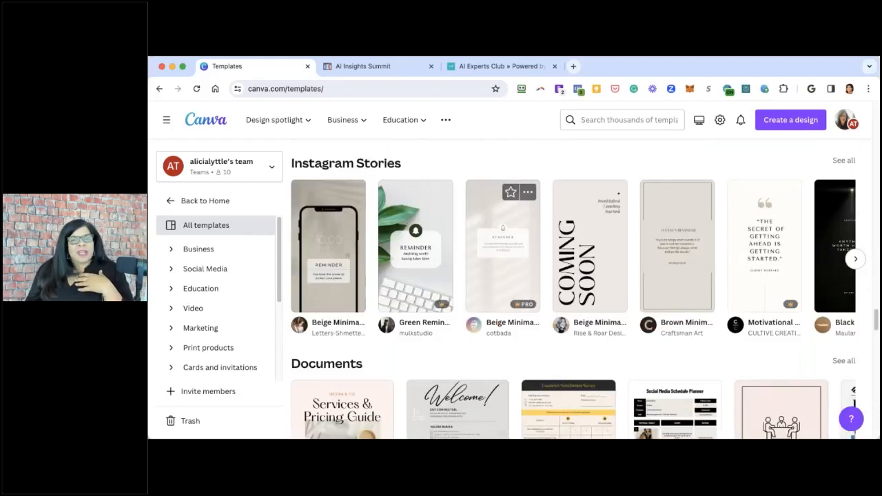
scroll(457, 289, "down", 2)
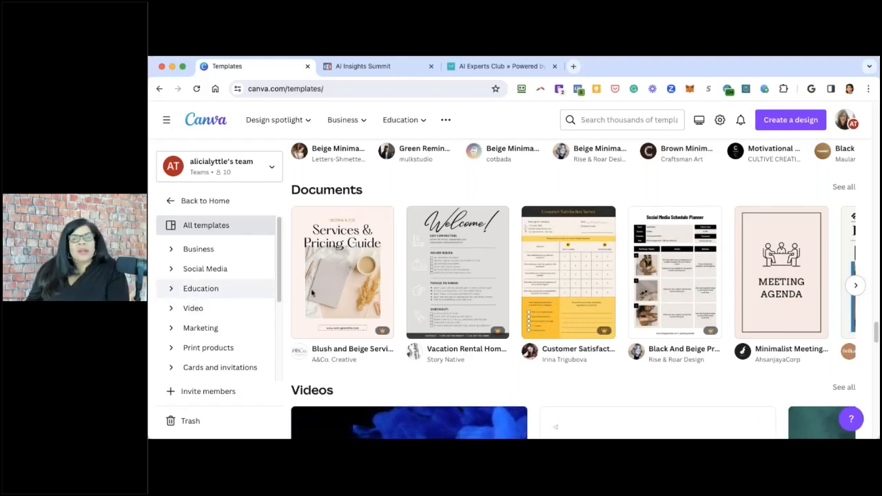
Open the Blue Liquid Art Design Gallery Intro Video template for customizing and play its video.
scroll(338, 293, "down", 2)
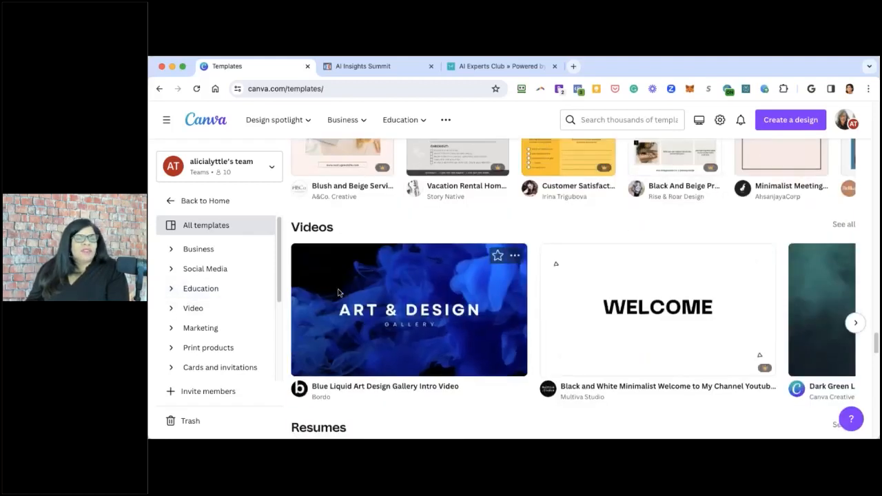
left_click(337, 293)
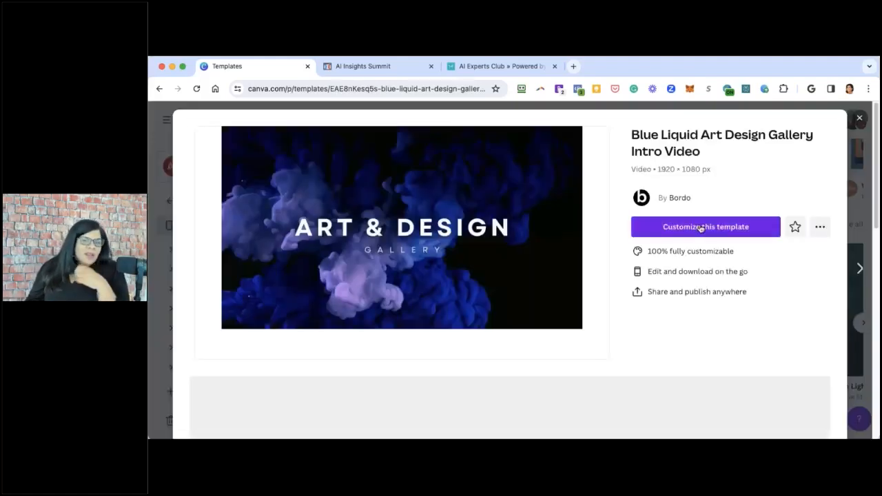
left_click(701, 228)
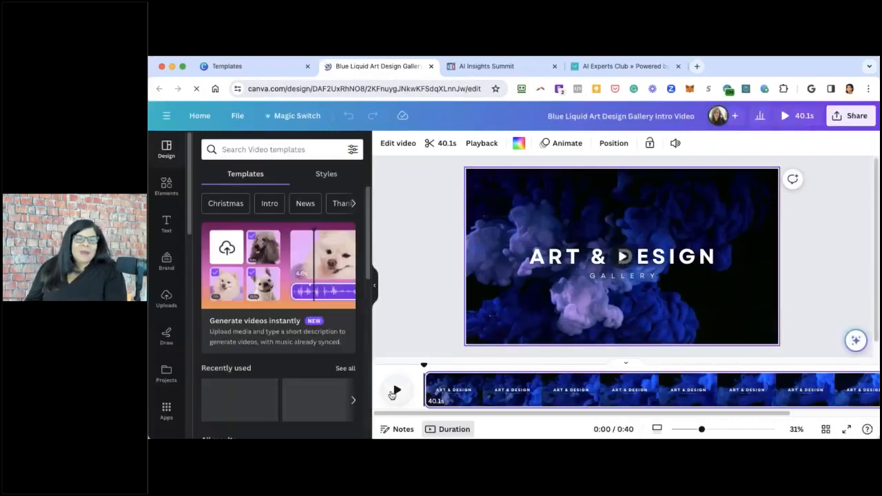
left_click(622, 256)
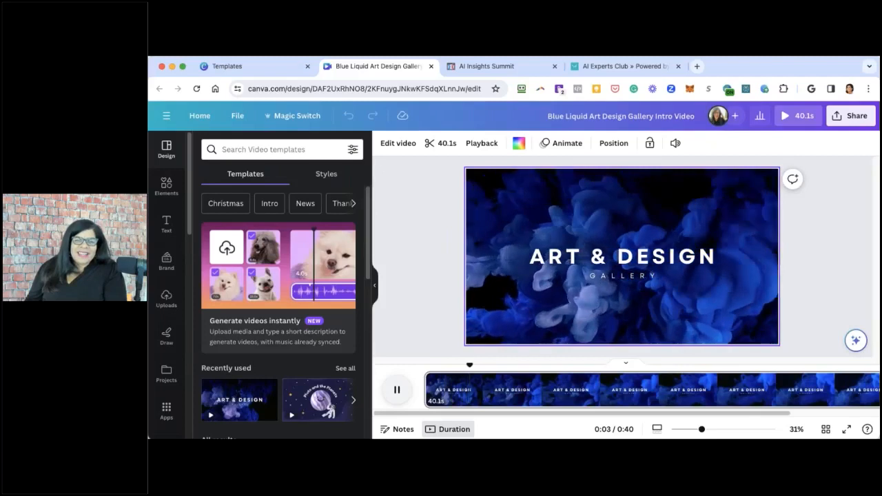
Replace the "ART & DESIGN" title with the party host's first name in possessive form, in capitals.
left_click(591, 261)
double_click(591, 260)
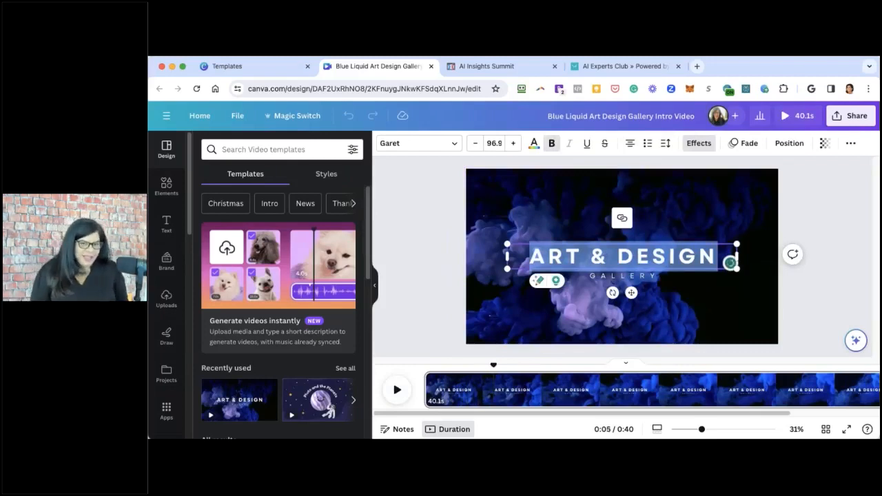
type("PARR")
key("BackSpace")
key("BackSpace")
type("TTY")
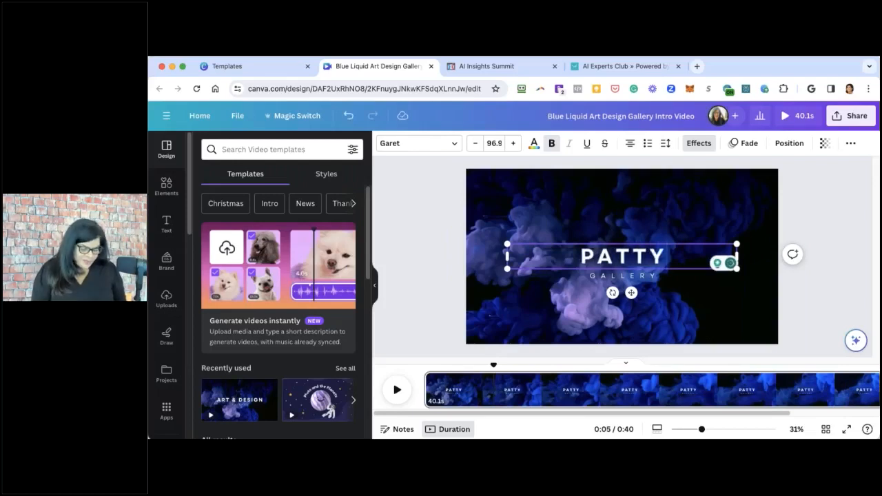
type("'S")
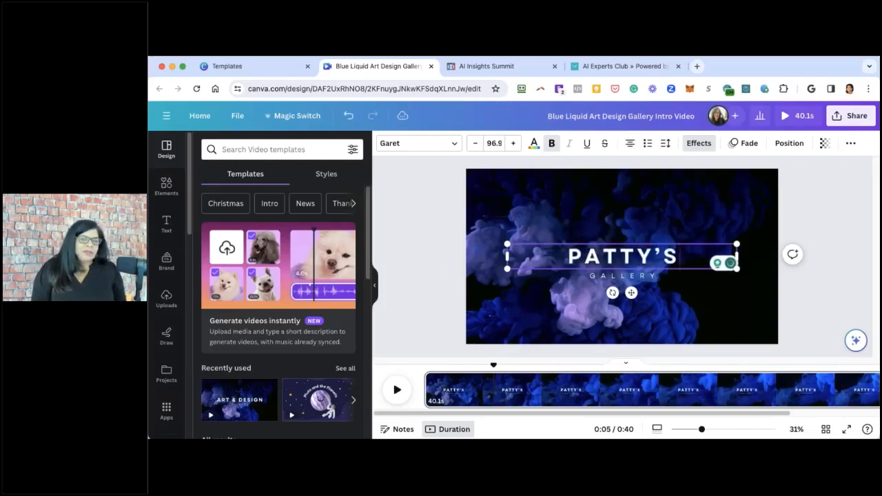
Replace the "GALLERY" subtitle with three lines: "PARTY", "DECEMBER 22ND 2023" and the venue's street address.
left_click(608, 277)
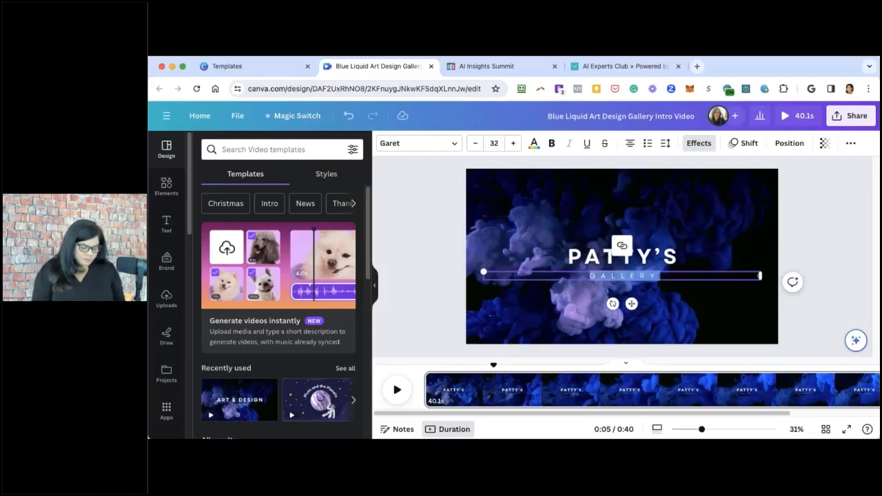
type("P")
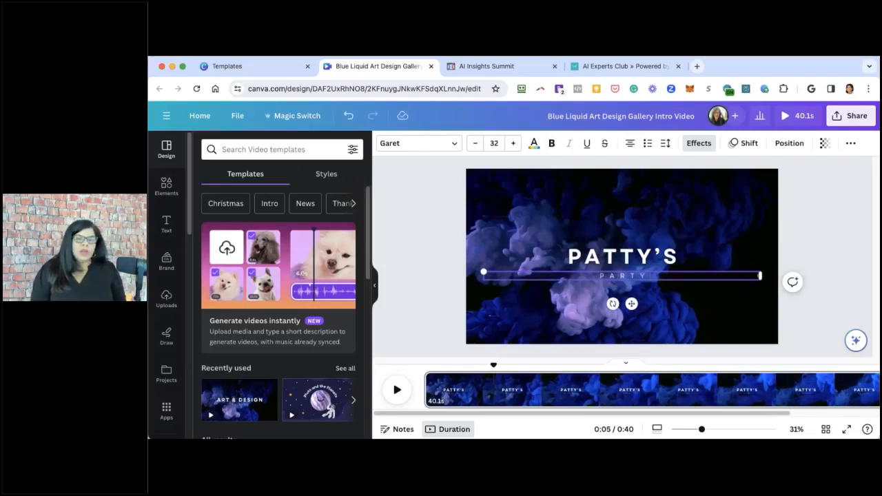
type("ARTY")
key("Return")
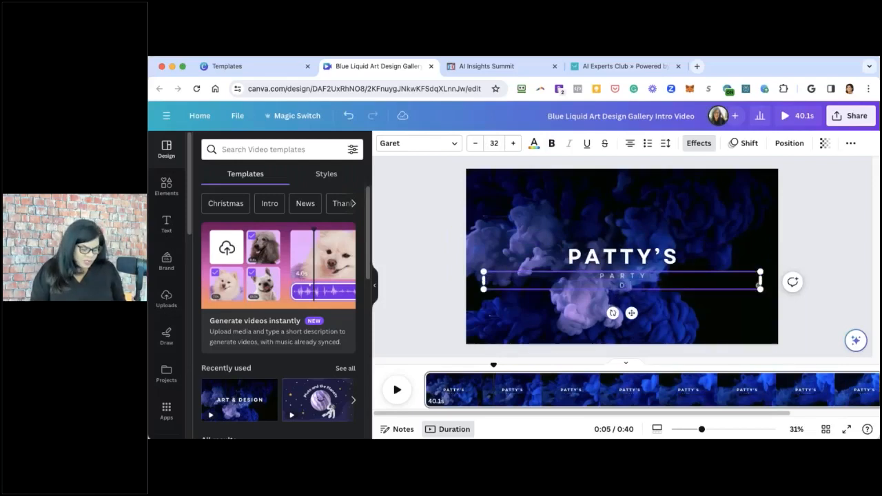
type("DECEMBER 22ND 2023")
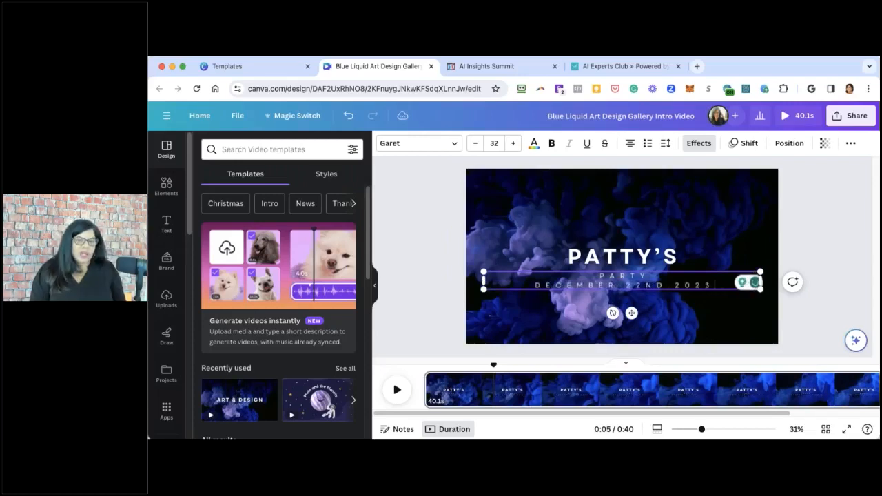
key("Return")
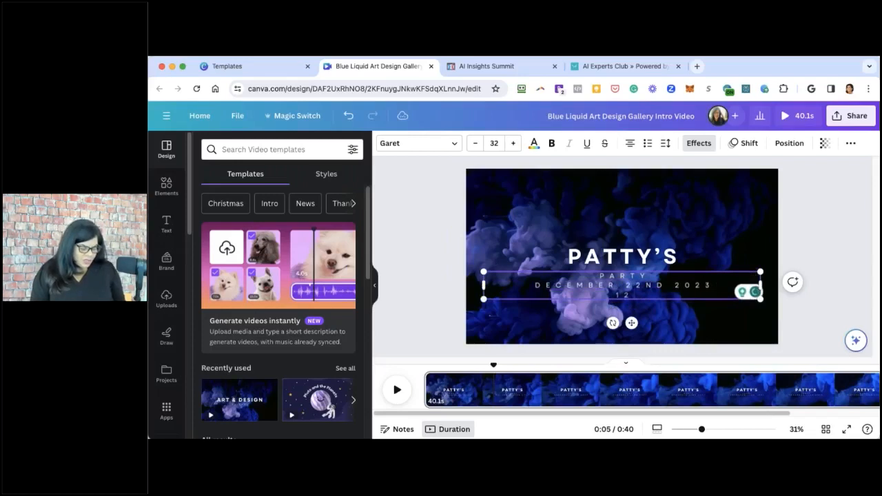
type("123 MAIN STREET")
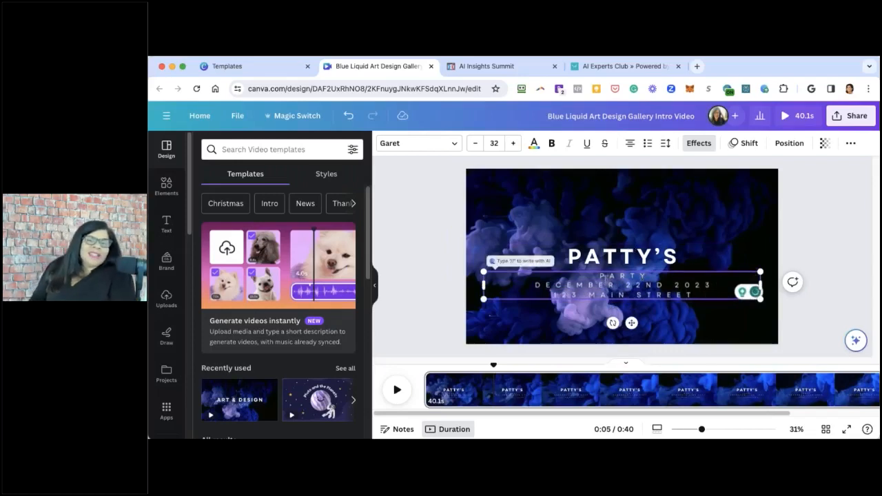
Make the three subtitle lines bold and increase their font size by several points, then deselect the text.
left_click_drag(597, 276, 704, 296)
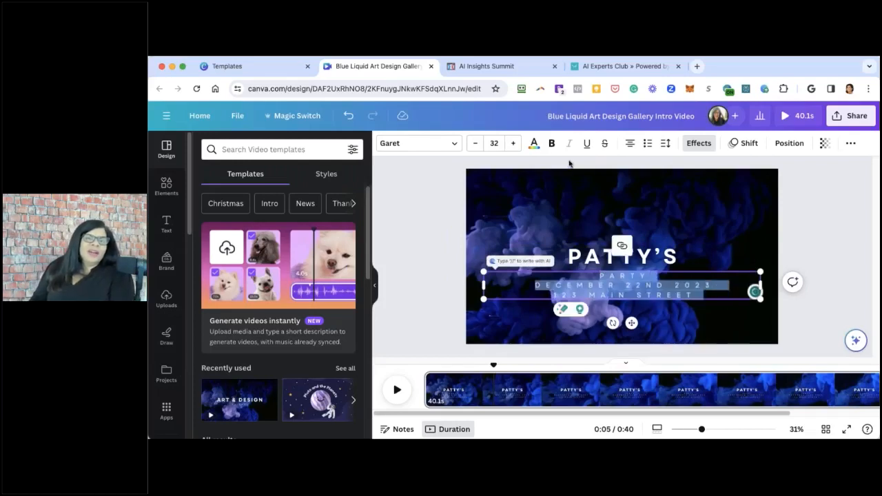
left_click(550, 145)
left_click(511, 150)
left_click(510, 149)
left_click(510, 150)
left_click(510, 149)
left_click(510, 150)
left_click(510, 150)
left_click(510, 150)
left_click(815, 298)
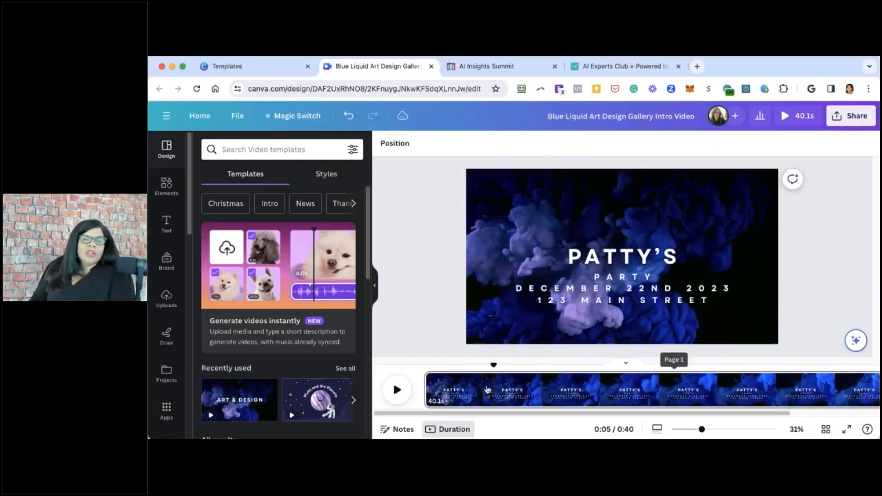
Play back the edited party video and return to the Canva home page.
left_click(397, 390)
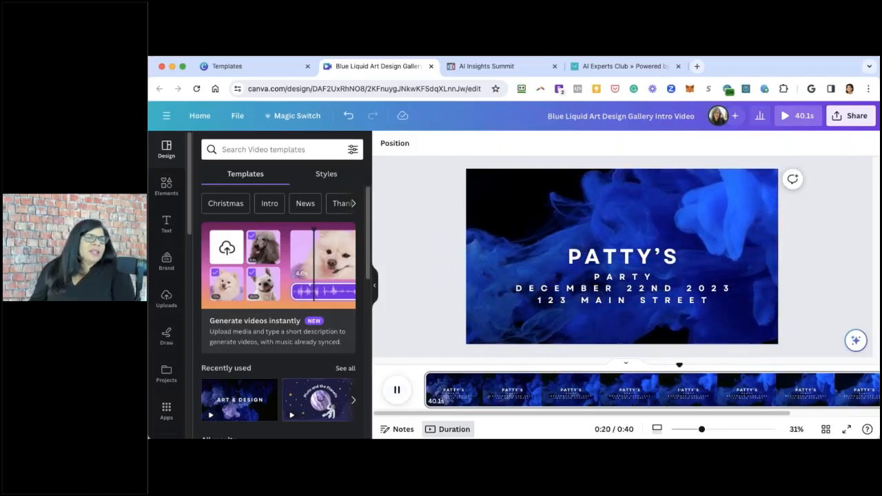
left_click(270, 117)
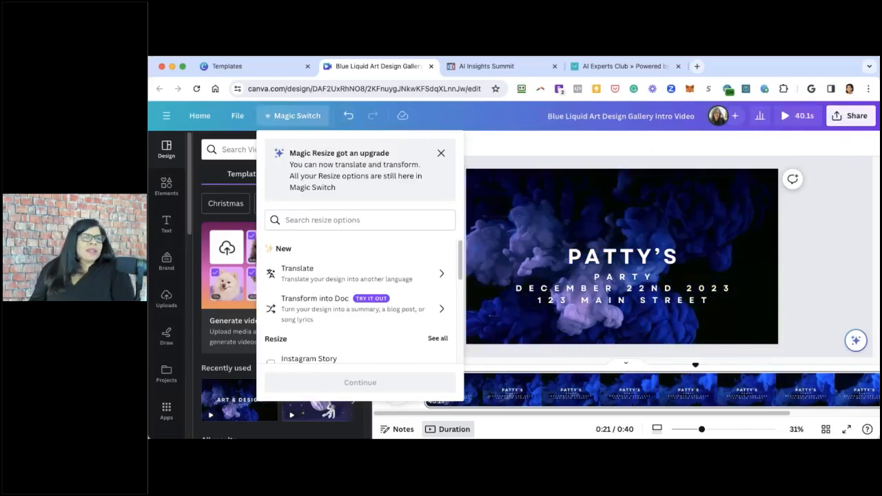
left_click(166, 117)
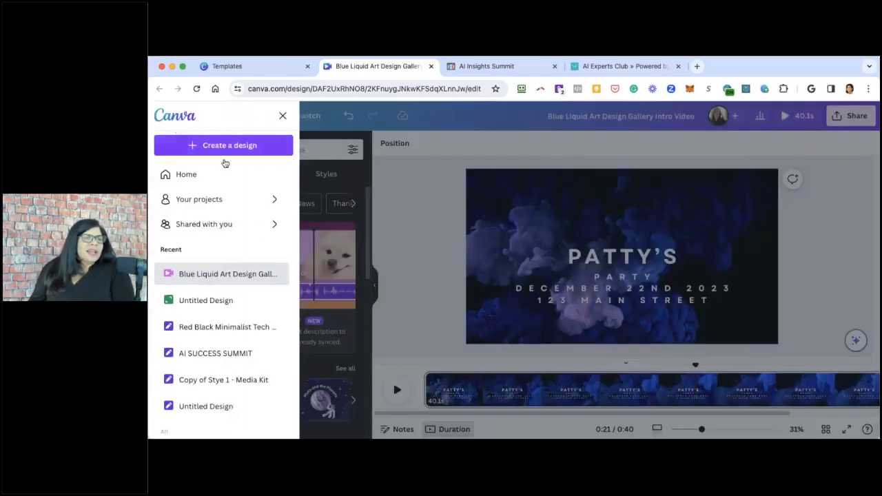
left_click(239, 173)
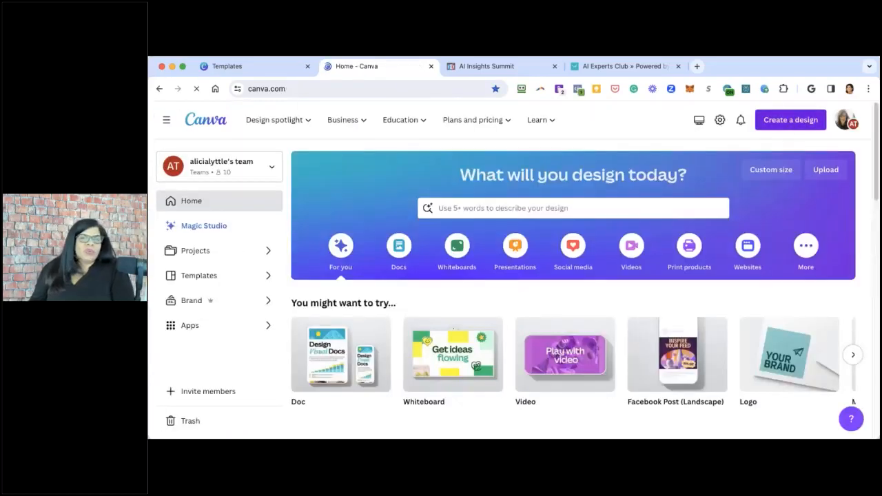
Create a new blank Instagram Story design of 1080 × 1920 px.
left_click(790, 119)
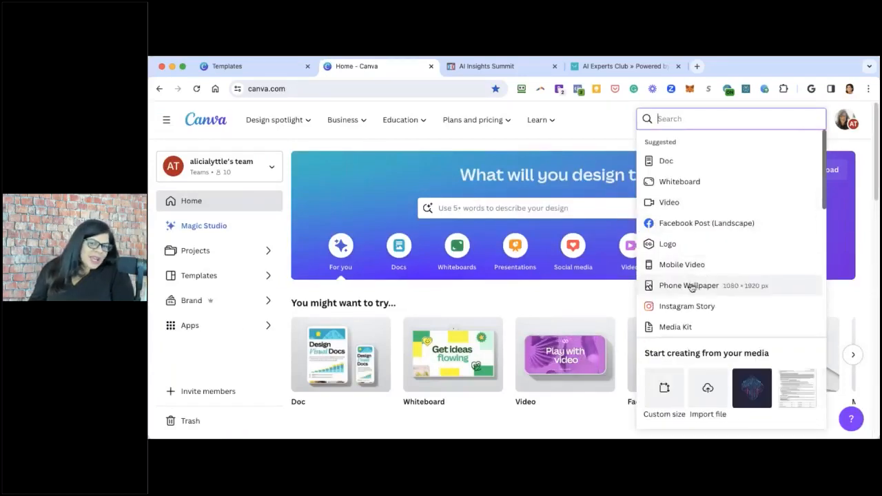
scroll(677, 299, "down", 1)
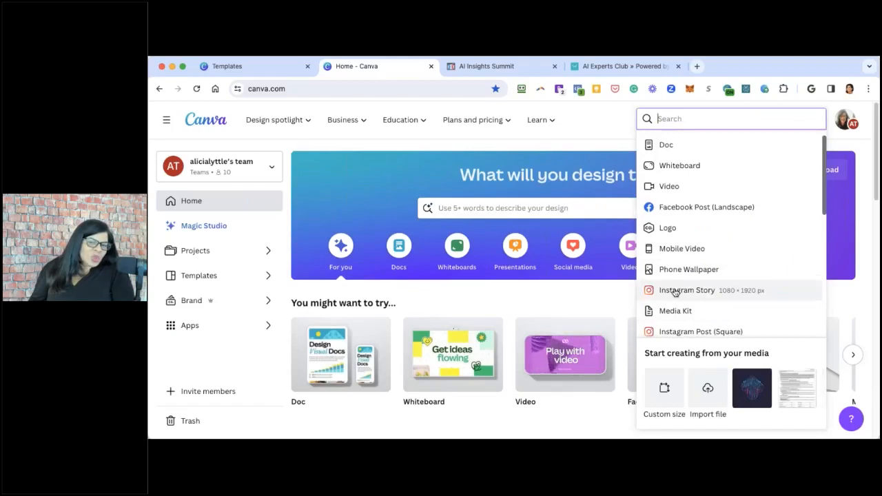
left_click(675, 292)
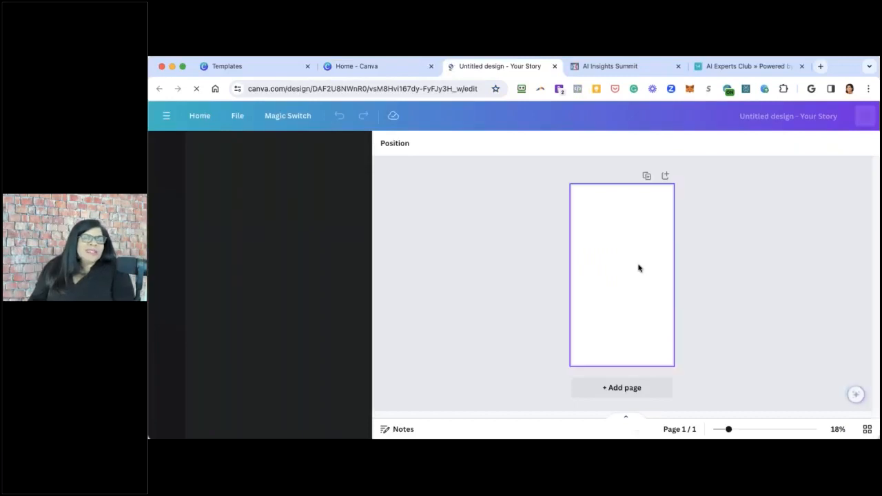
Browse the story templates and apply the Green Minimal Winter Instagram Story template to the blank page.
scroll(313, 351, "down", 3)
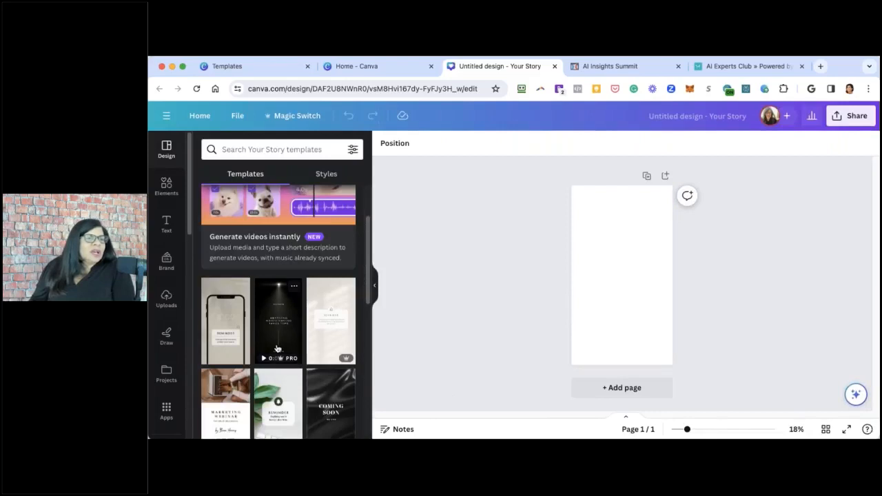
scroll(277, 331, "up", 2)
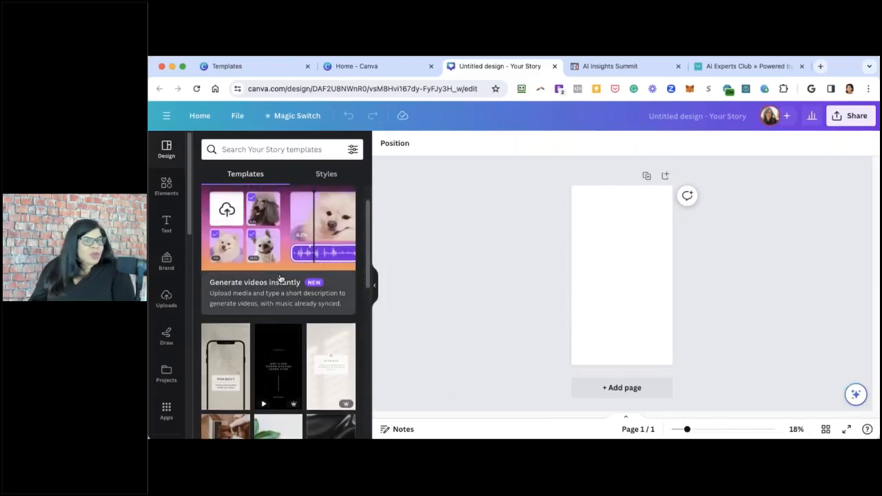
scroll(280, 278, "up", 1)
scroll(280, 278, "down", 6)
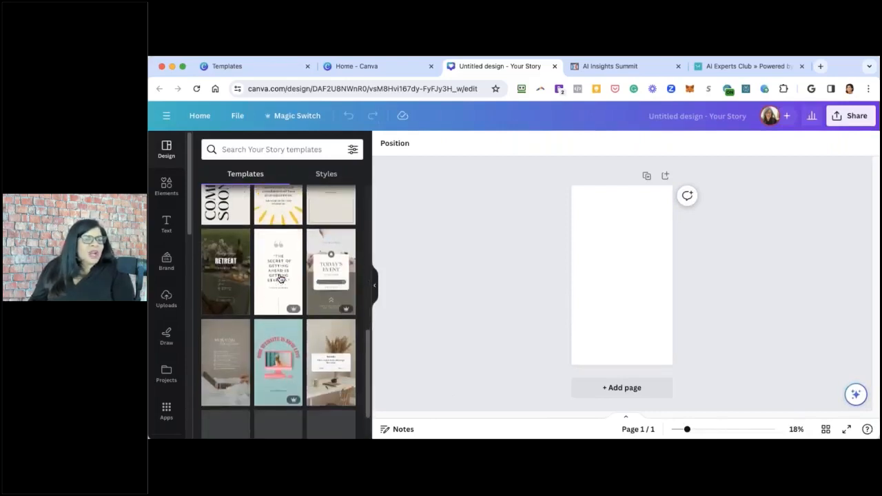
scroll(338, 346, "down", 3)
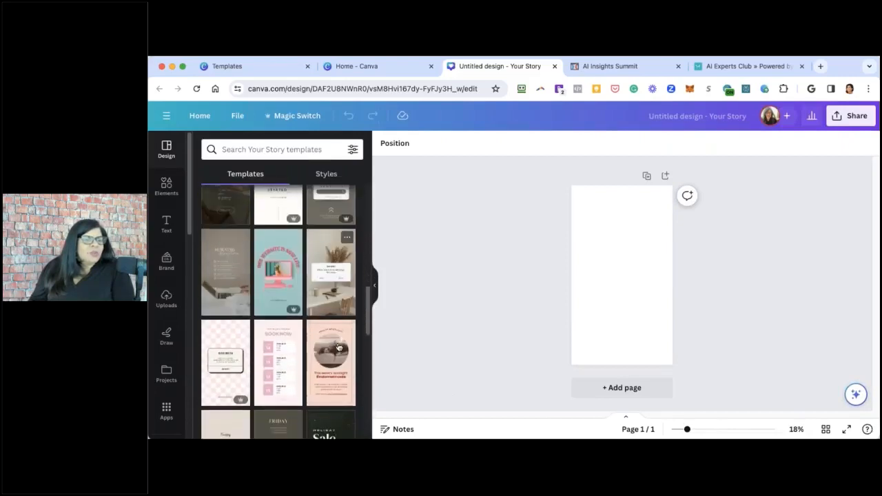
scroll(238, 346, "down", 5)
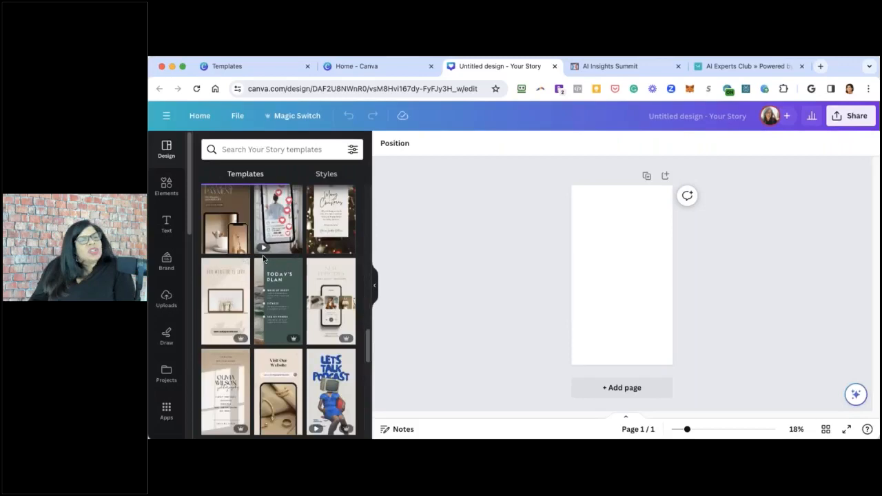
scroll(275, 248, "up", 2)
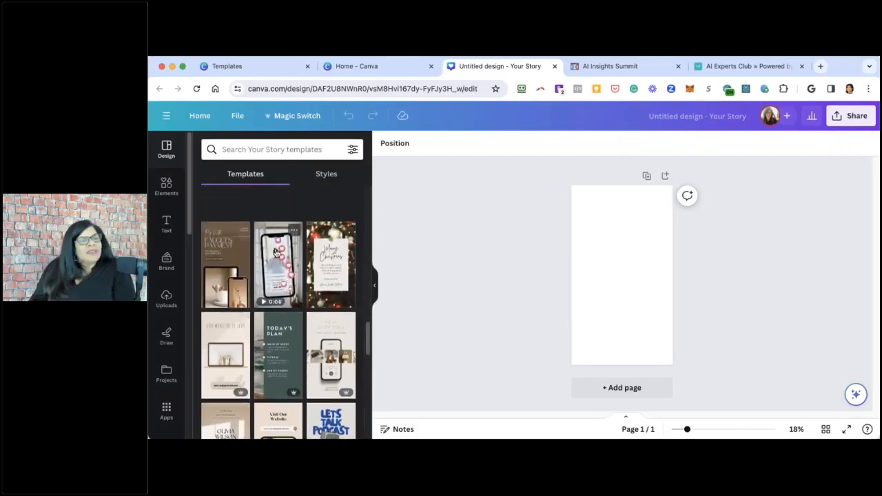
scroll(276, 243, "down", 3)
scroll(279, 310, "down", 6)
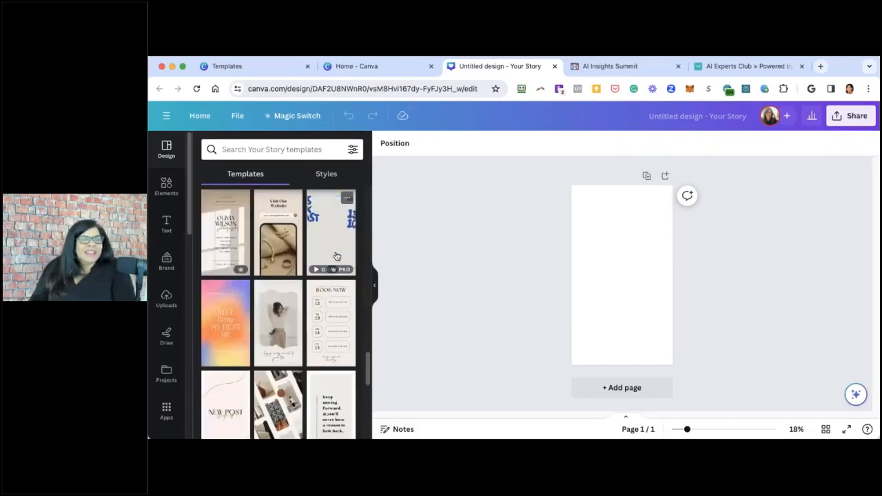
scroll(336, 256, "down", 5)
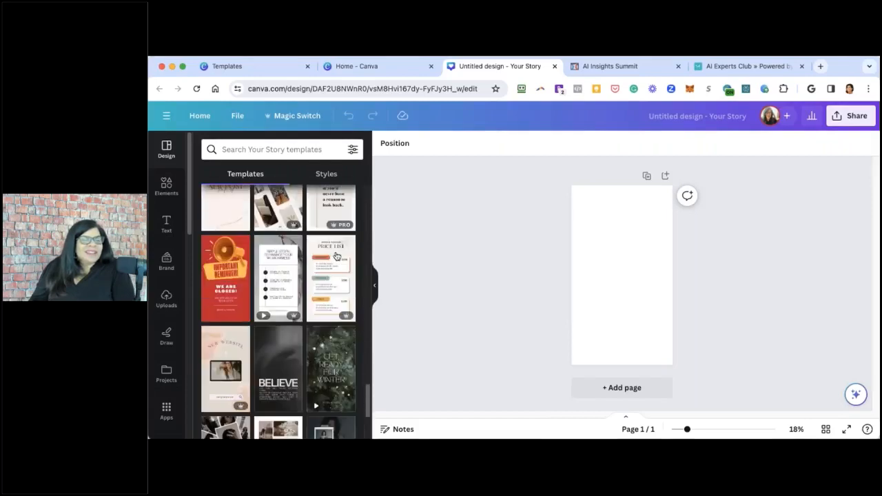
scroll(283, 276, "down", 2)
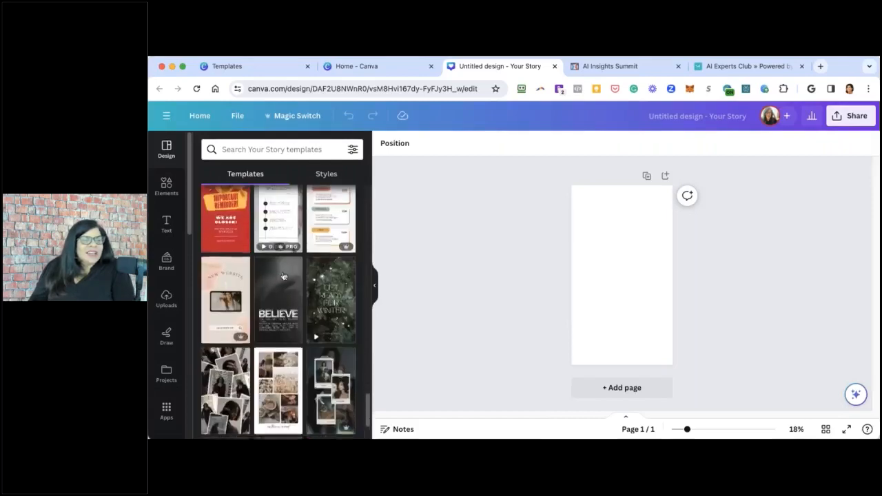
left_click(347, 291)
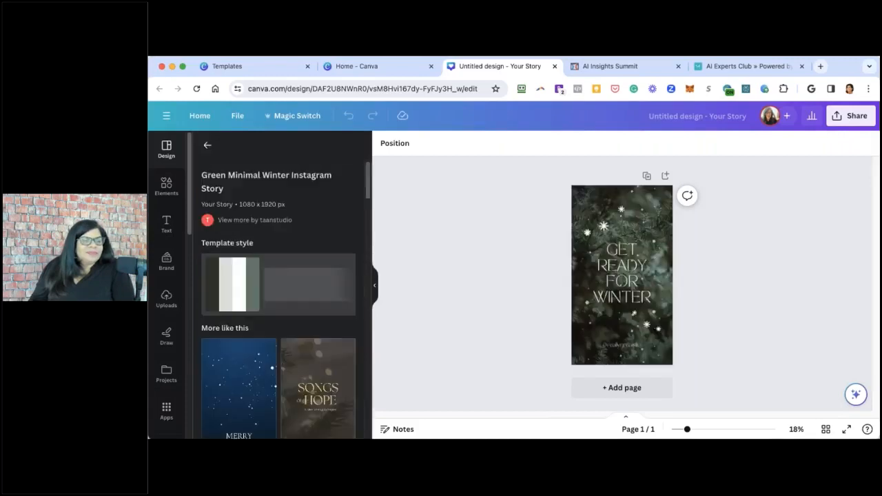
Replace the story's "GET READY FOR WINTER" headline with the host's name in possessive form, followed by "PARTY" on a second line.
left_click(628, 291)
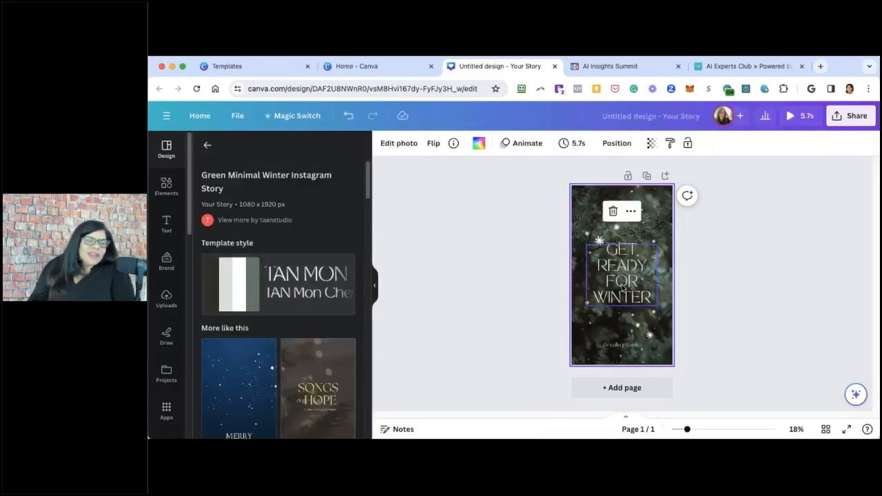
double_click(620, 290)
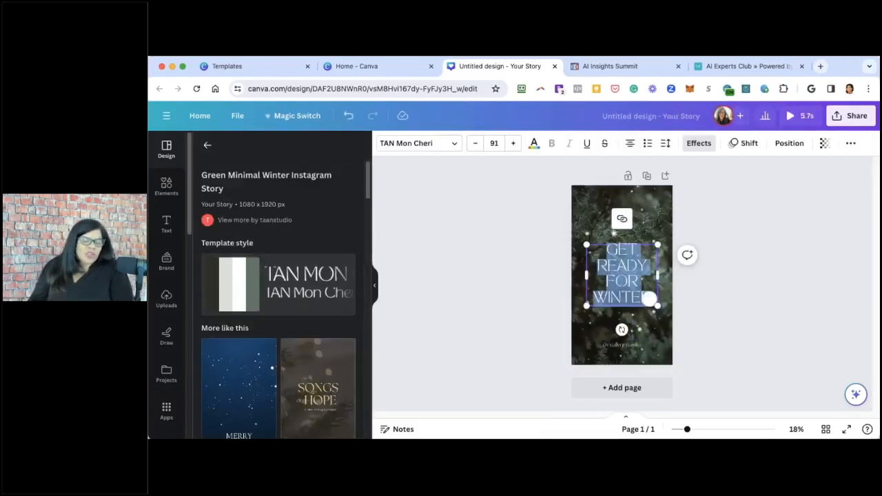
type("M")
key("BackSpace")
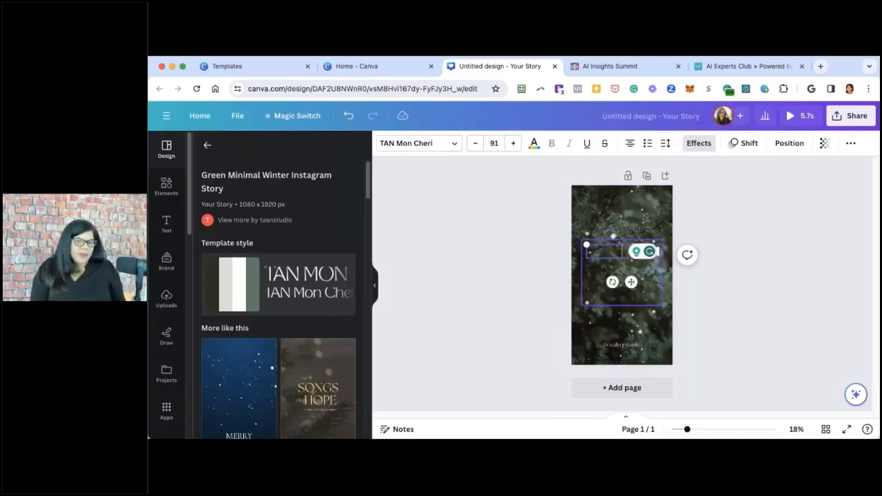
type("PA")
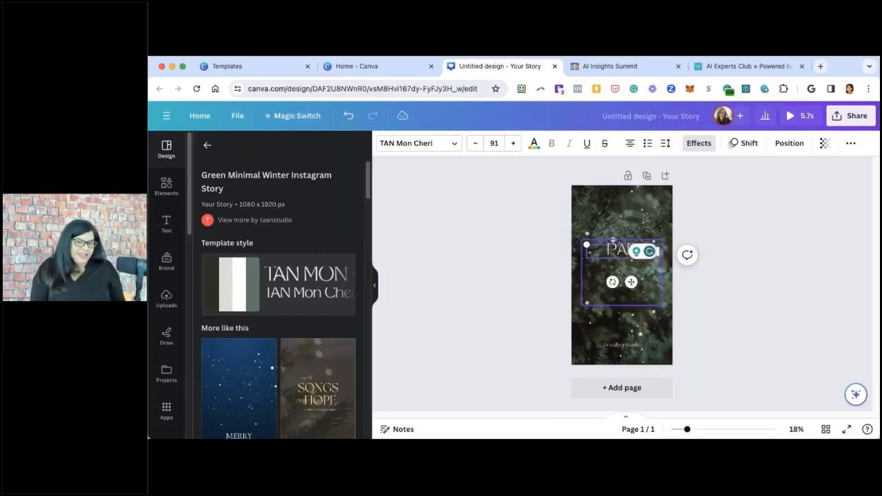
type("TTY'S")
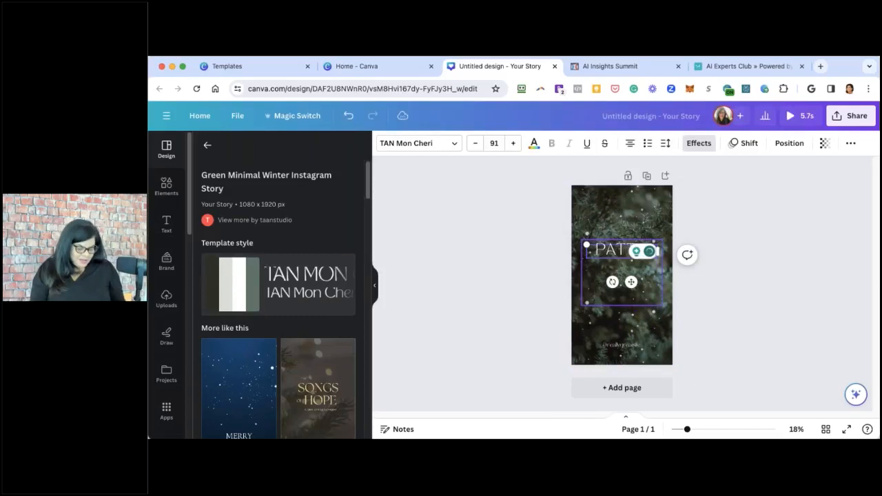
key("Return")
type("PARTY")
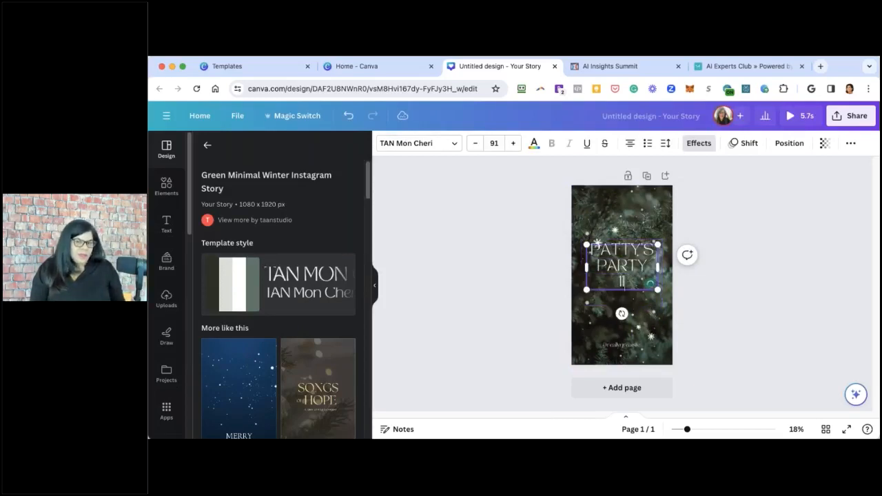
key("BackSpace")
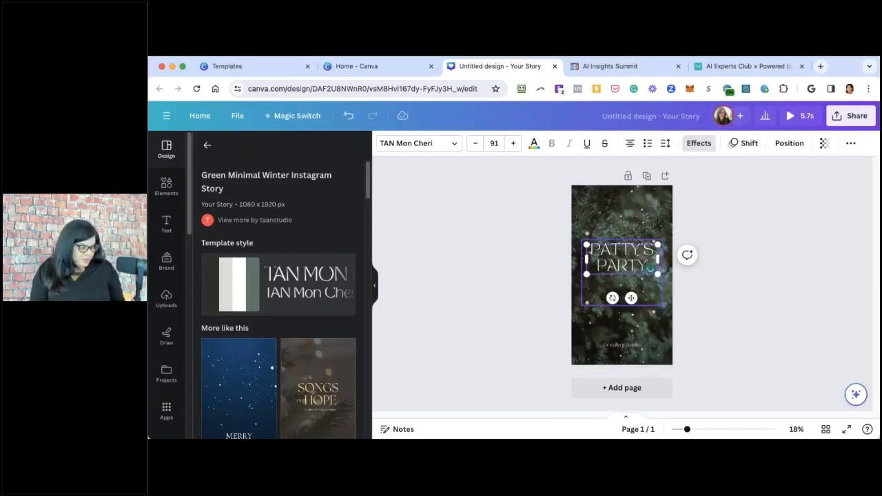
type("WWW")
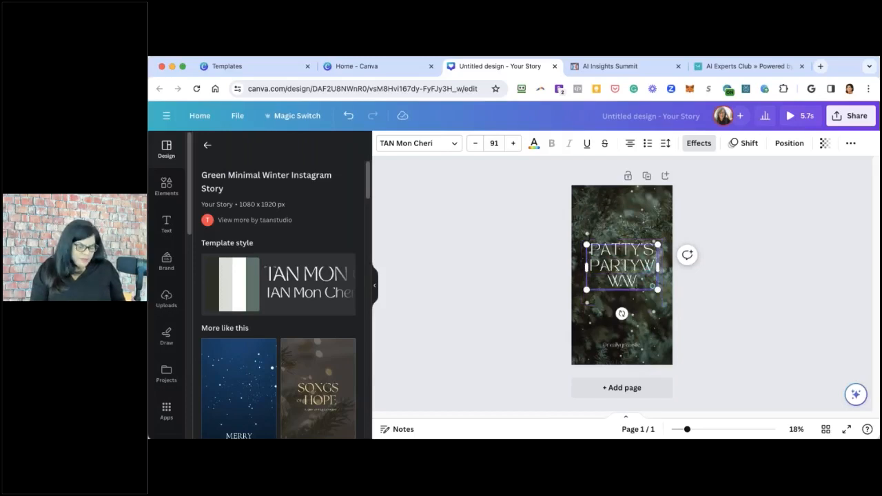
key("BackSpace")
key("BackSpace")
key("BackSpace")
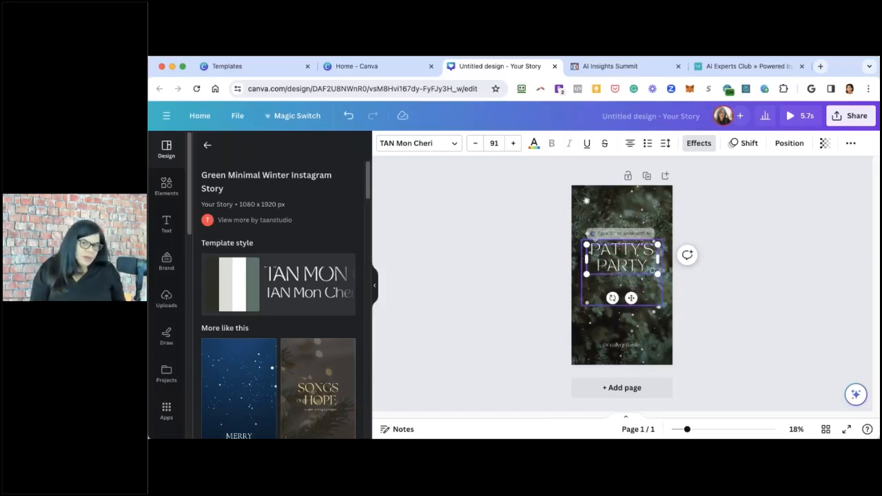
Add the date 12/22/22 on a new line below "PARTY" in the headline text.
key("Return")
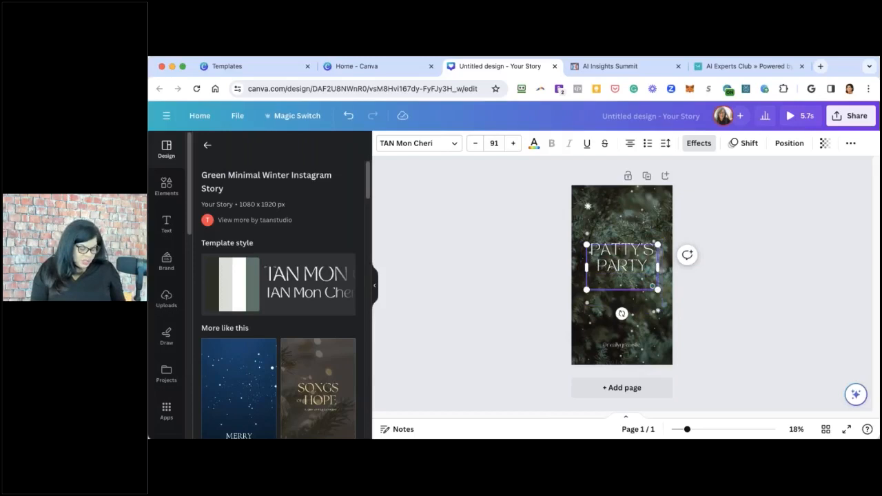
type("12/22")
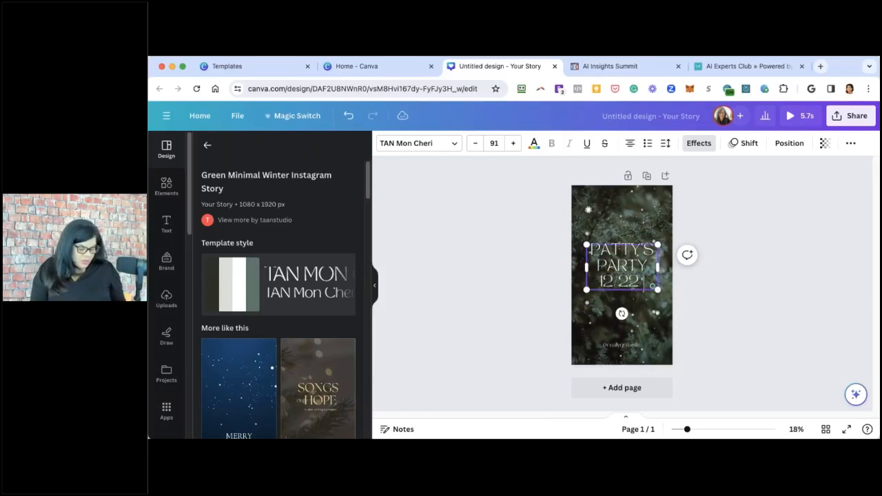
type("/2023")
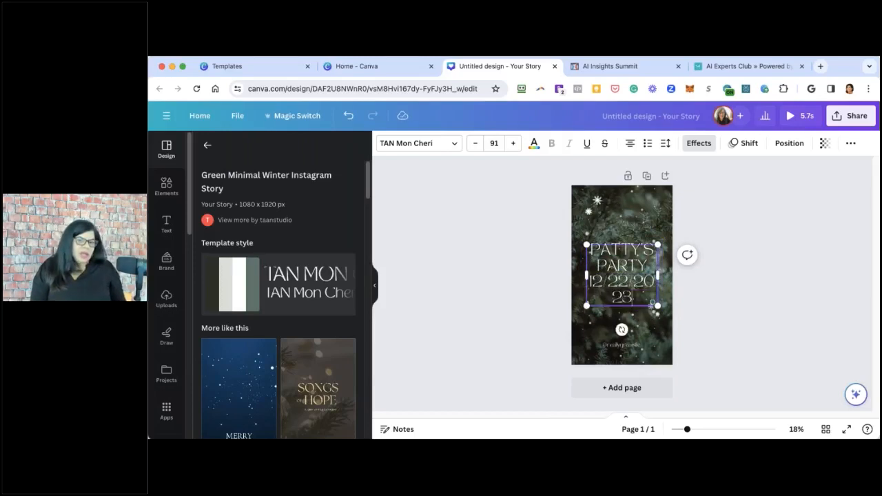
key("BackSpace")
key("BackSpace")
key("BackSpace")
type("2")
Insert a blank line below the date and add the host's .COM web address to the text.
key("Return")
key("Return")
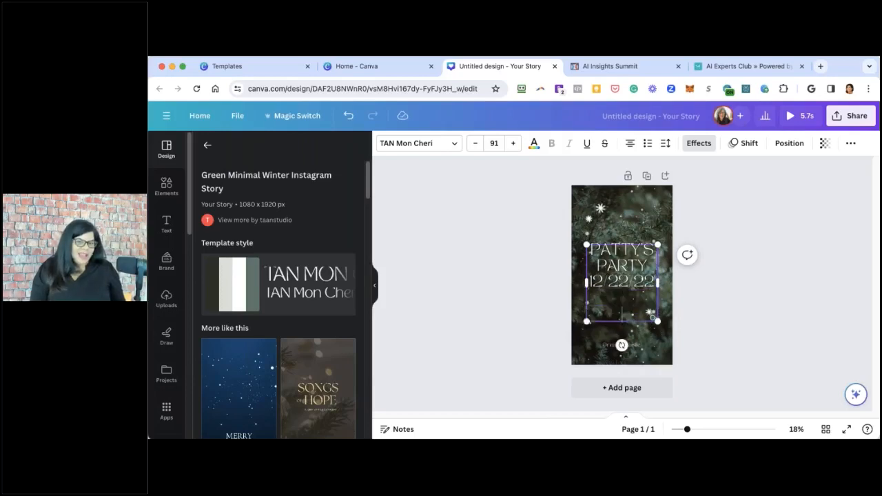
type("PATTY")
type("'S")
key("BackSpace")
type("COM")
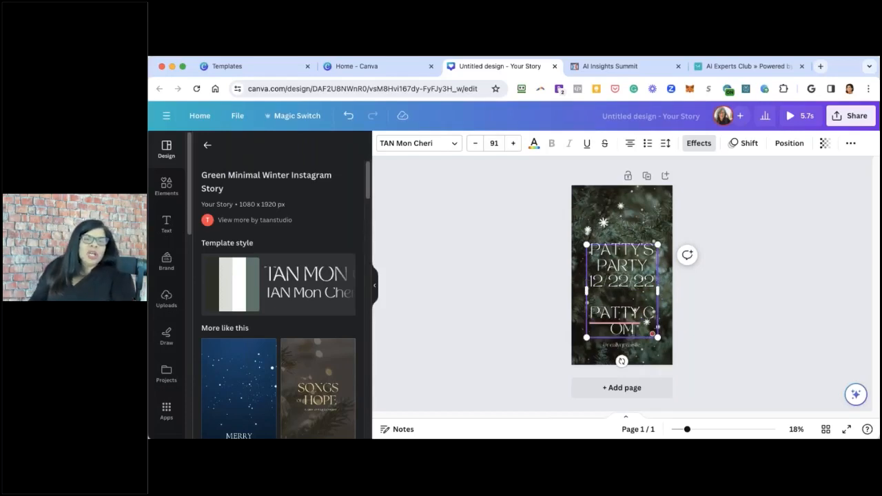
Widen the headline text box on both sides to about 1,035 px so the web address fits on one line, and deselect it.
left_click_drag(586, 291, 573, 288)
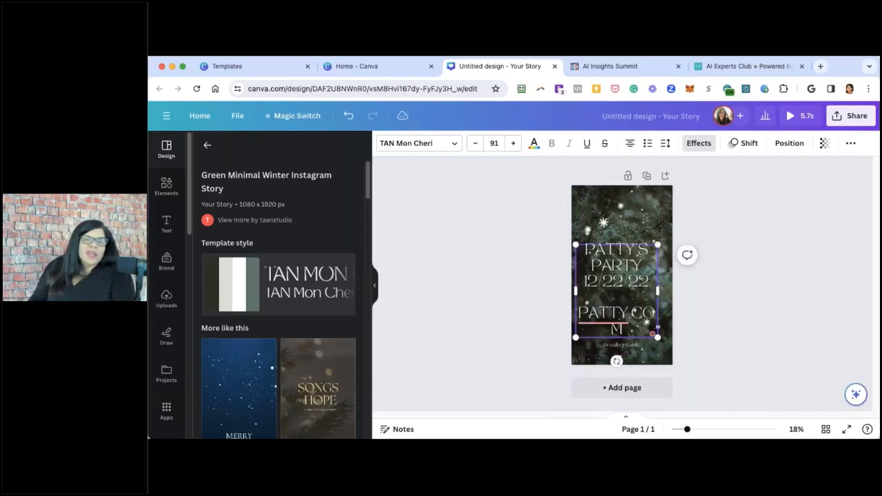
left_click_drag(656, 290, 670, 290)
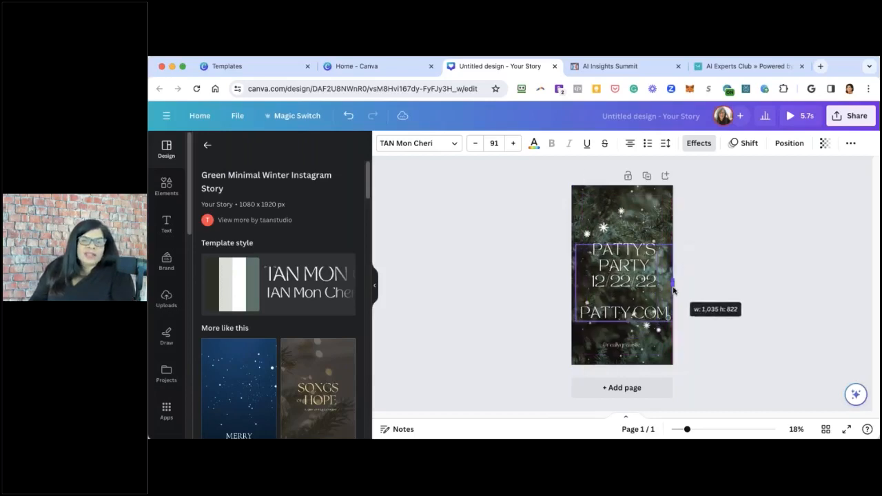
left_click(679, 312)
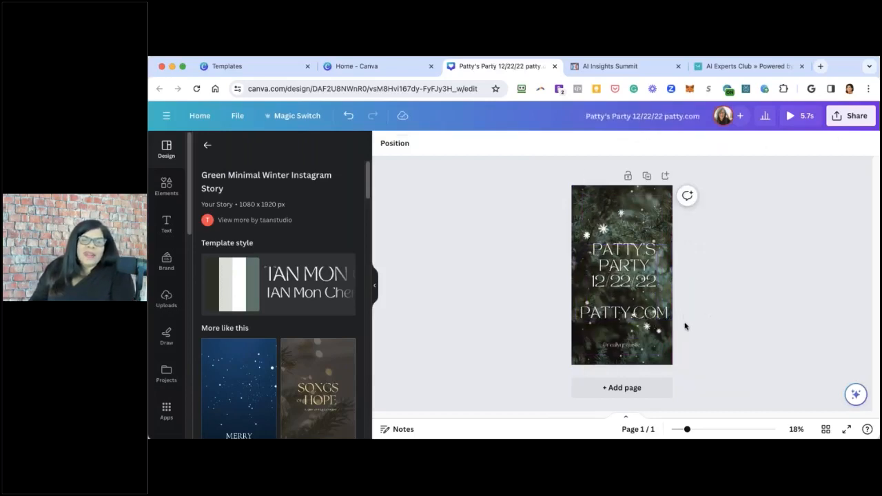
Review the file types offered for downloading the story, keeping MP4 Video, and close the download options.
left_click(854, 117)
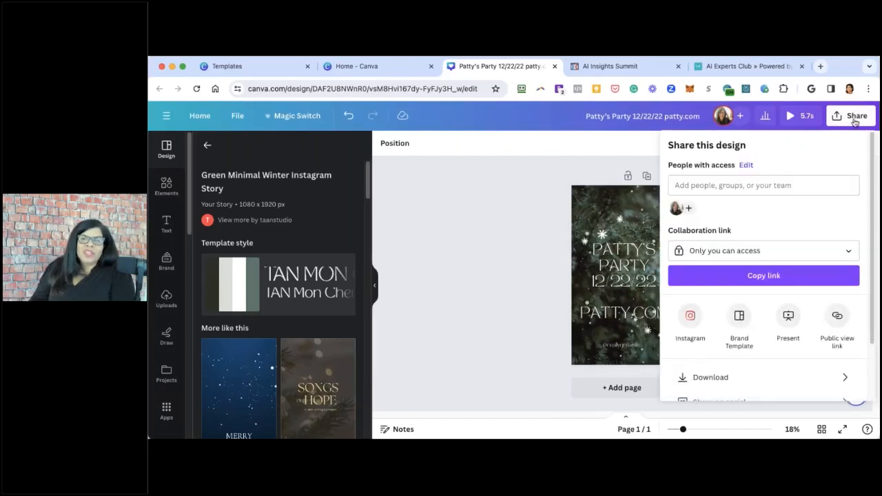
left_click(765, 376)
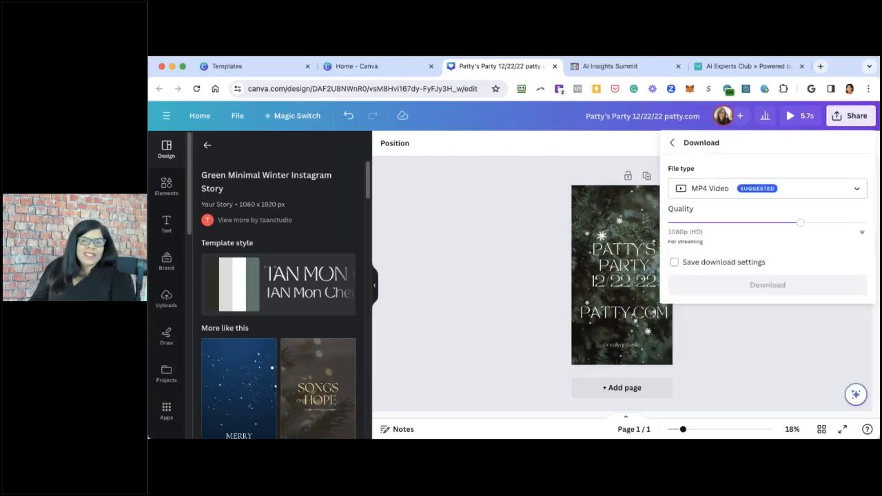
left_click(775, 192)
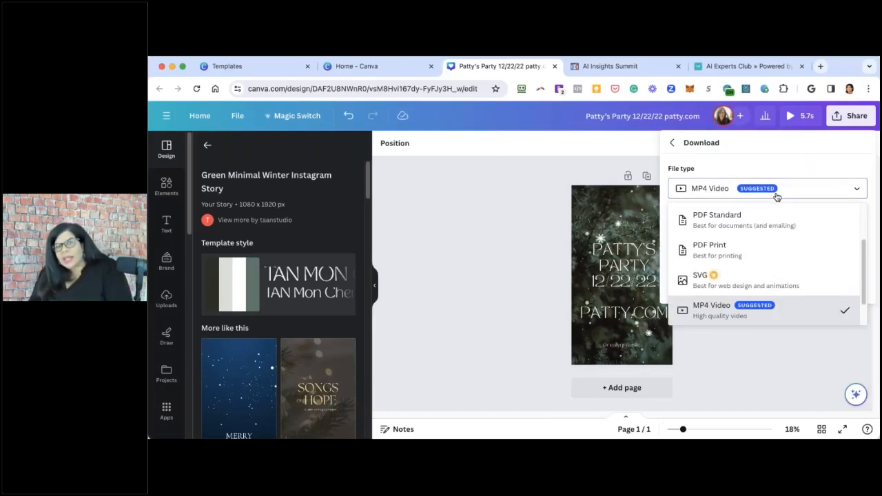
scroll(765, 305, "up", 2)
scroll(792, 256, "down", 2)
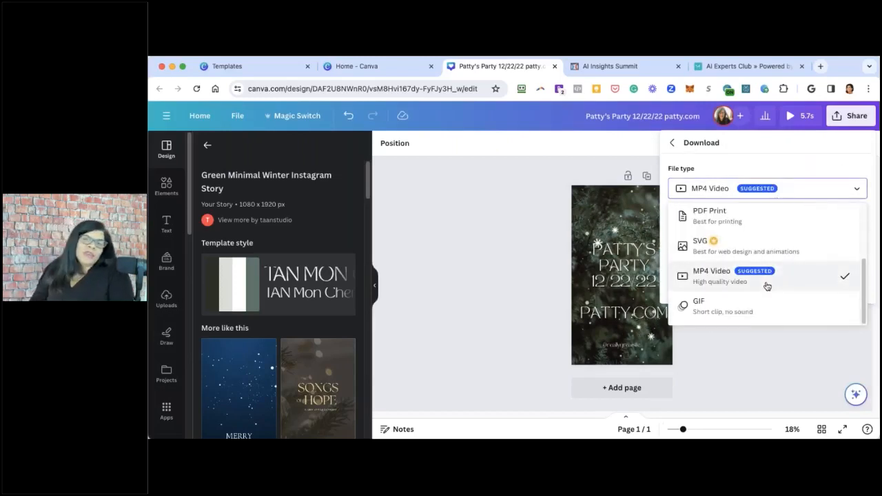
left_click(769, 374)
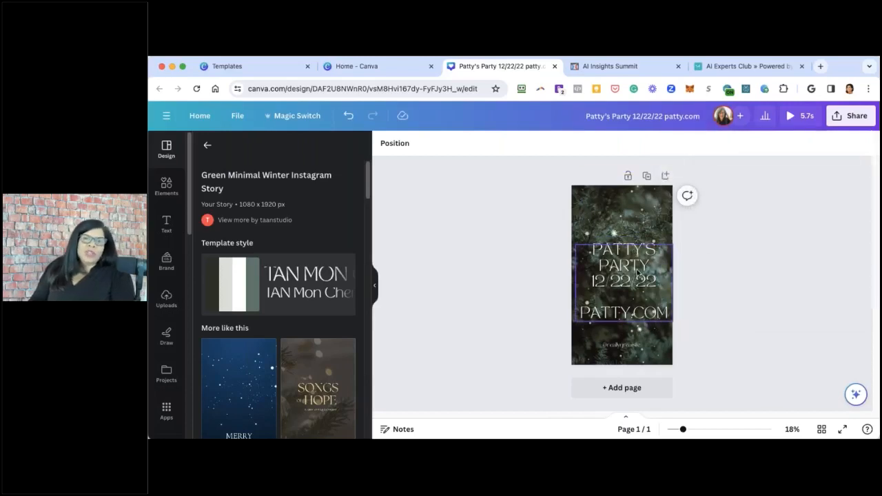
View the social sharing destinations and the Instagram posting choices for the story, and close them without posting.
left_click(854, 119)
scroll(779, 296, "down", 2)
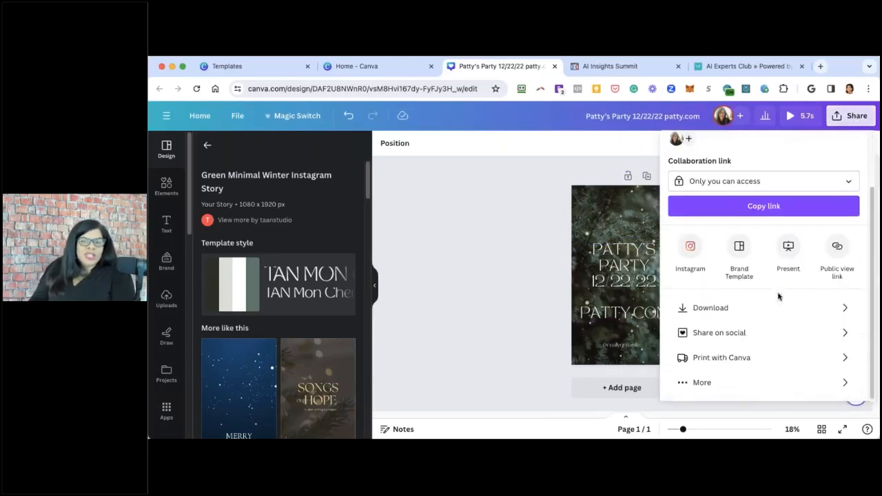
left_click(742, 333)
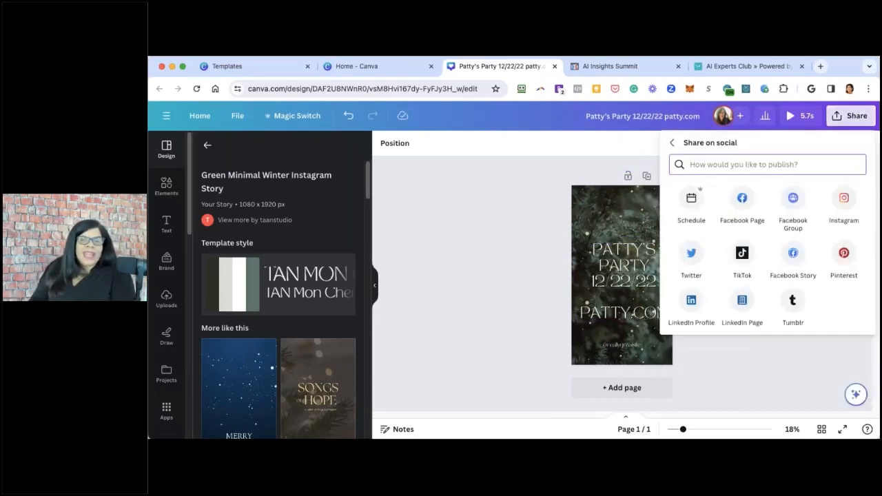
left_click(844, 199)
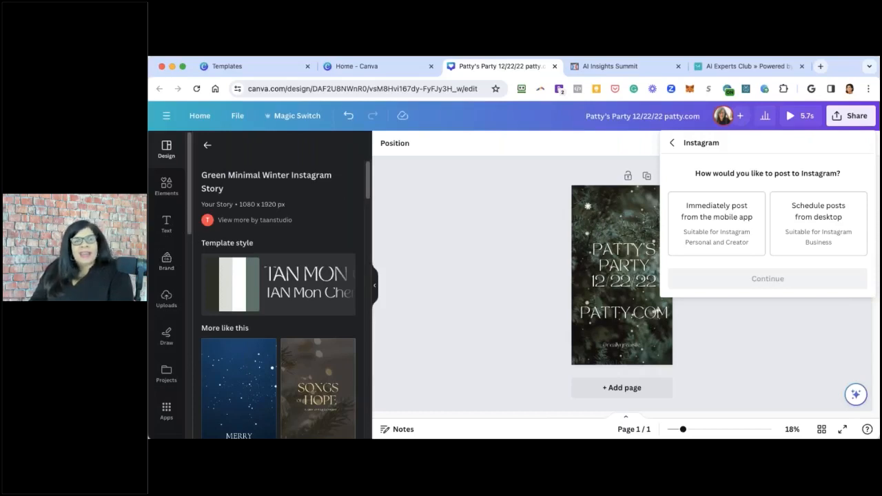
key("Escape")
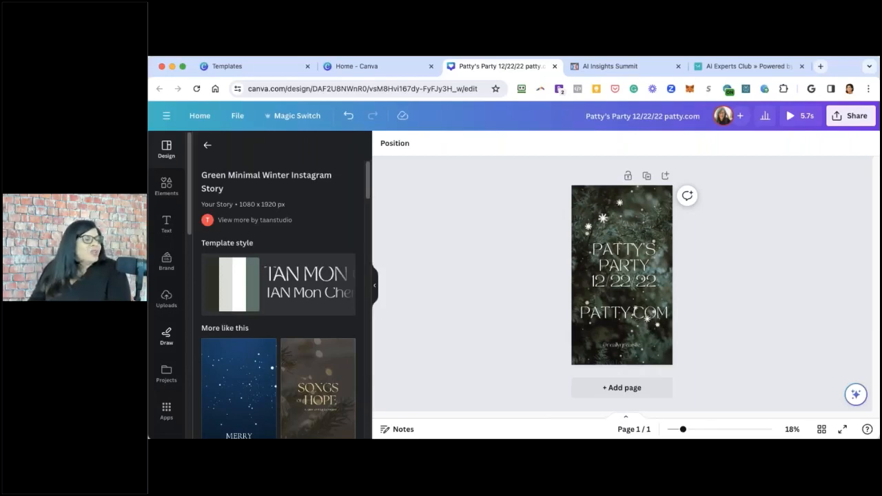
Create another blank Instagram Story from the home page and apply the "It's the best time of the year" Christmas template.
left_click(200, 115)
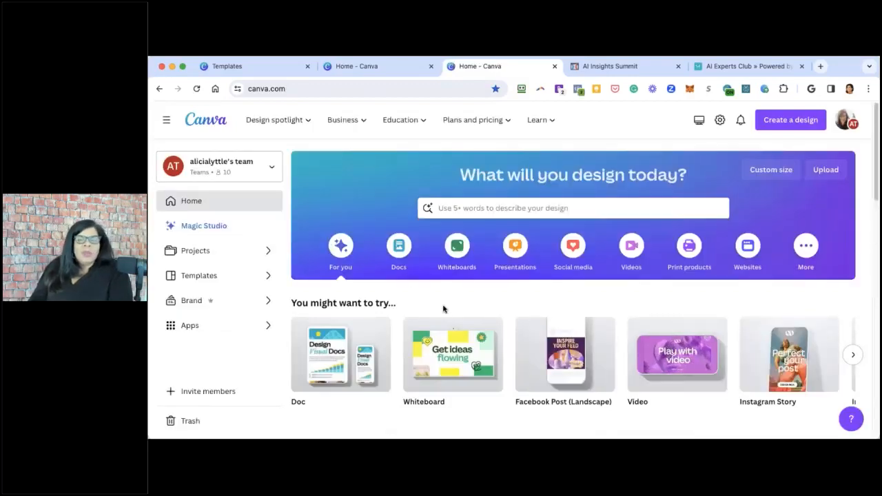
left_click(775, 343)
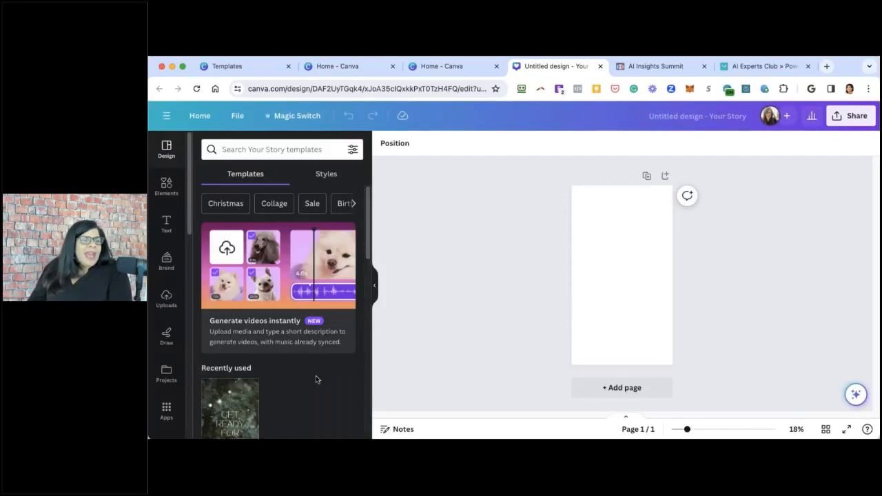
scroll(315, 375, "down", 10)
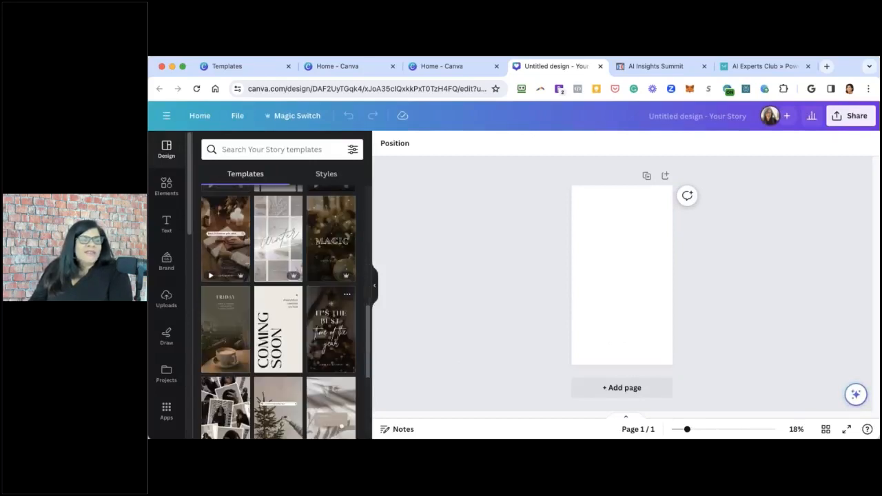
left_click(325, 341)
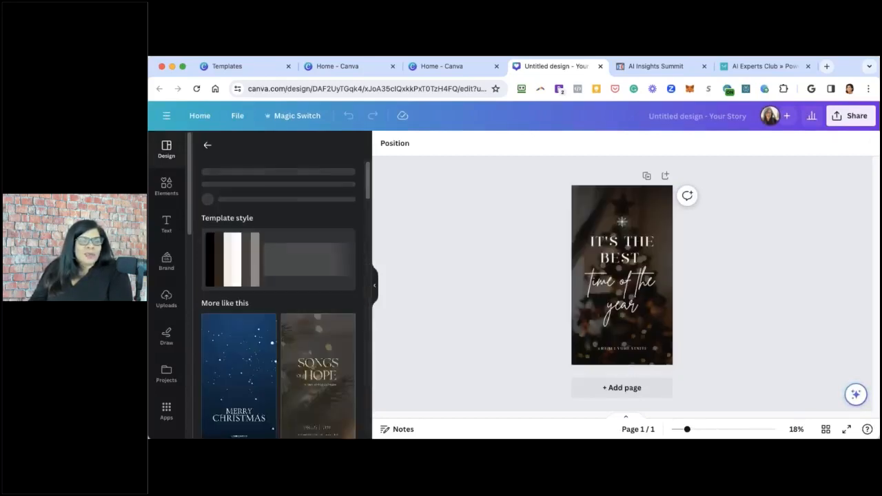
Add a second page with the Black Purple Birthday Greeting Video Instagram Story template and return to the home page.
left_click(622, 388)
scroll(278, 310, "down", 5)
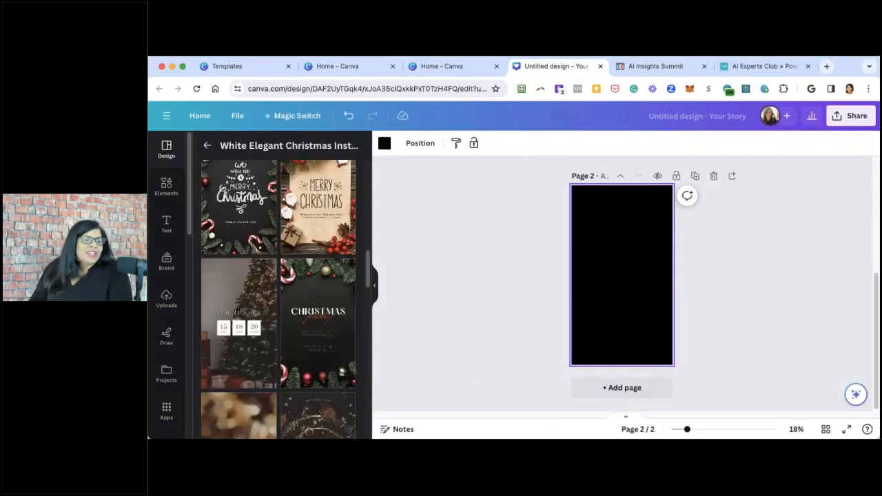
scroll(276, 275, "down", 5)
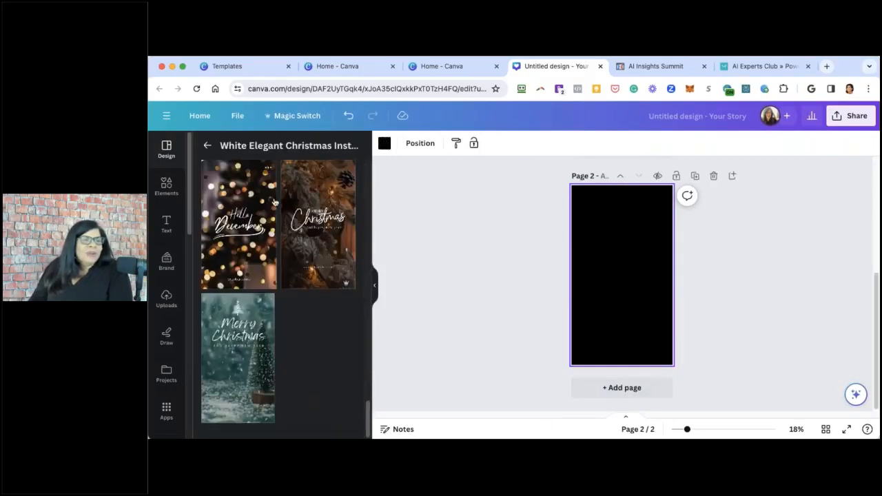
left_click(206, 145)
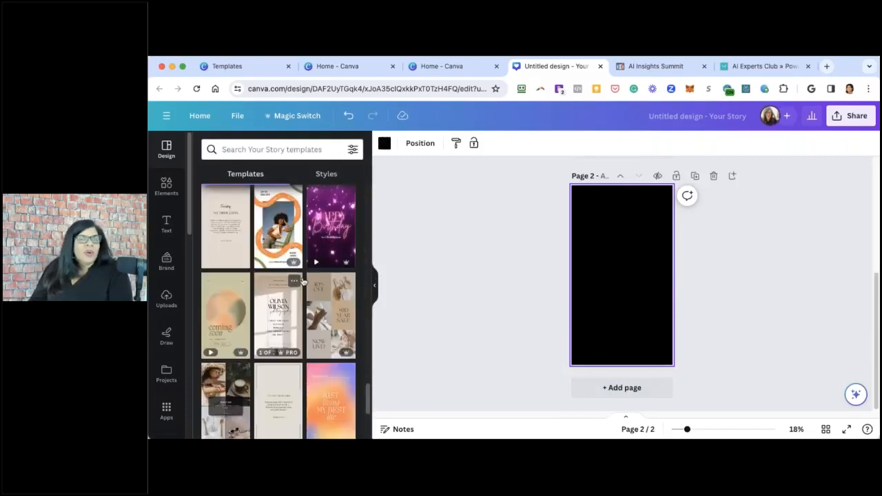
left_click(331, 224)
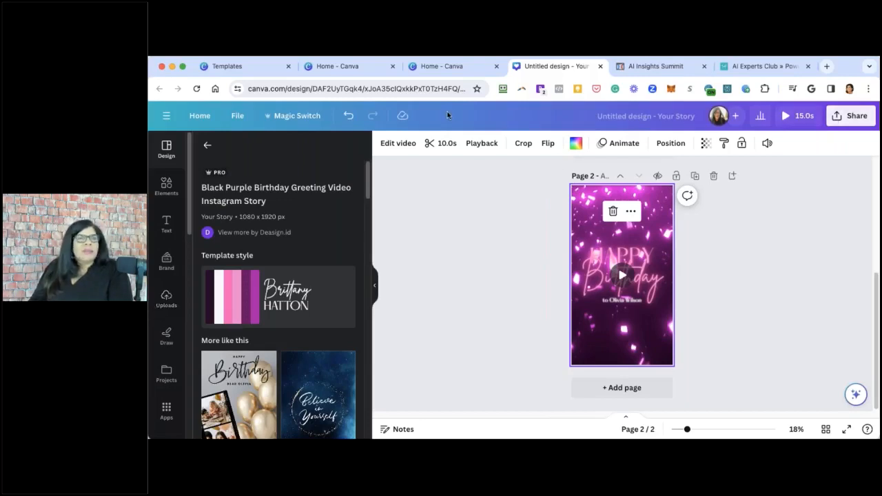
left_click(200, 116)
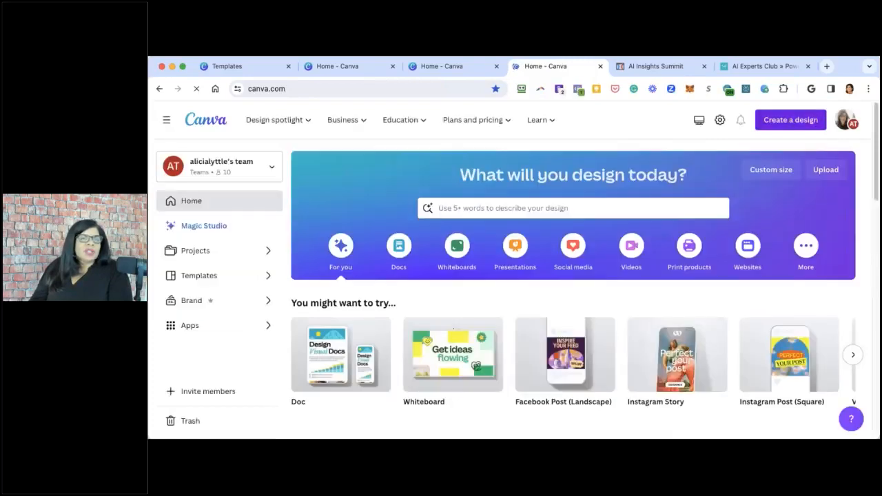
Create a blank square Instagram Post and place the uploaded goldfish bowl image on its page.
left_click(790, 121)
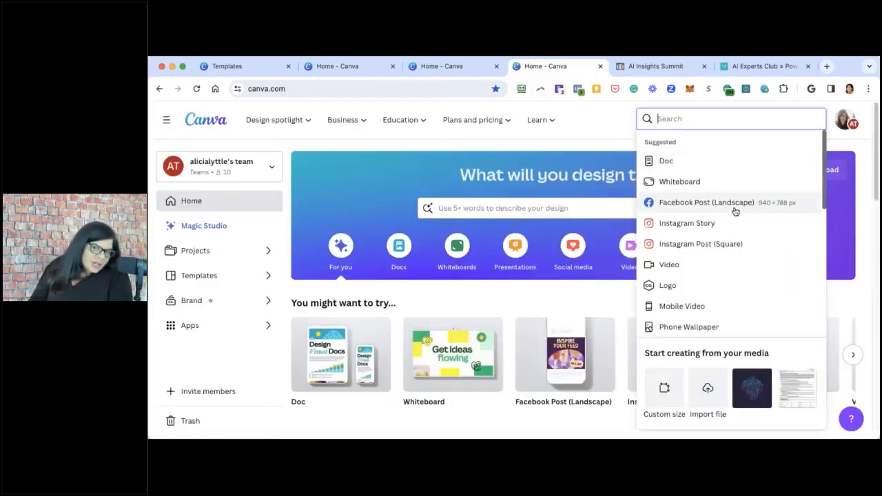
left_click(718, 245)
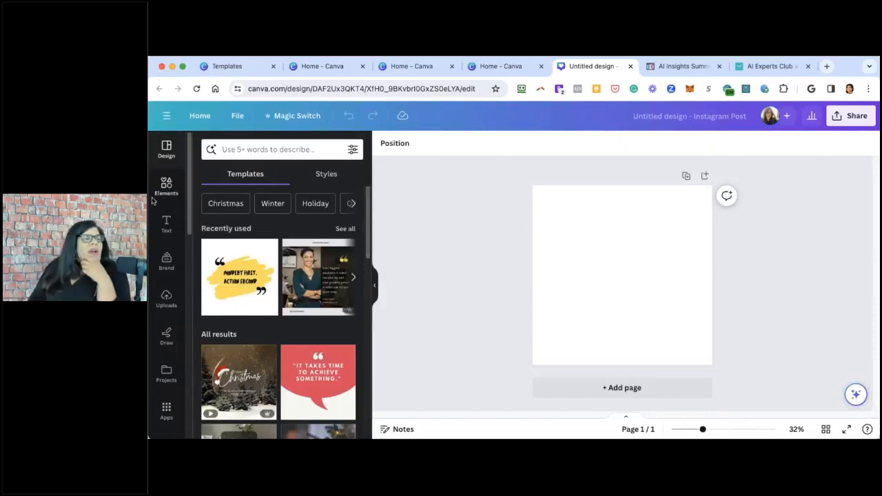
left_click(167, 300)
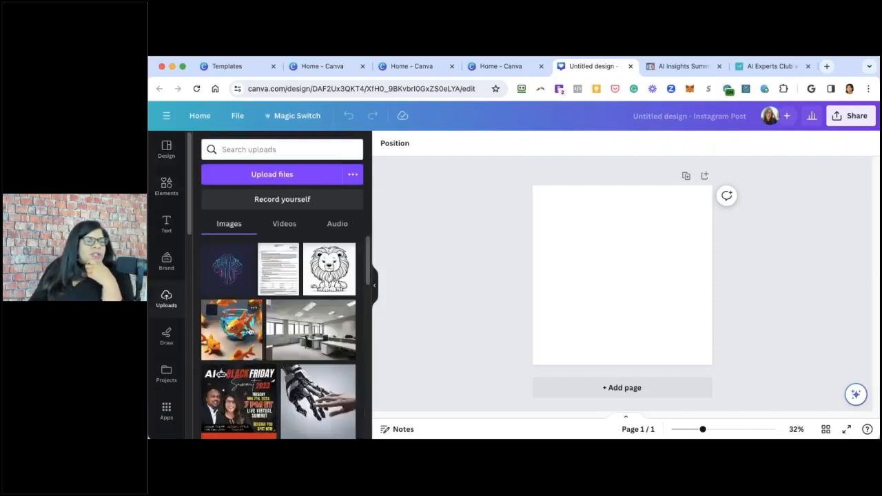
left_click(249, 331)
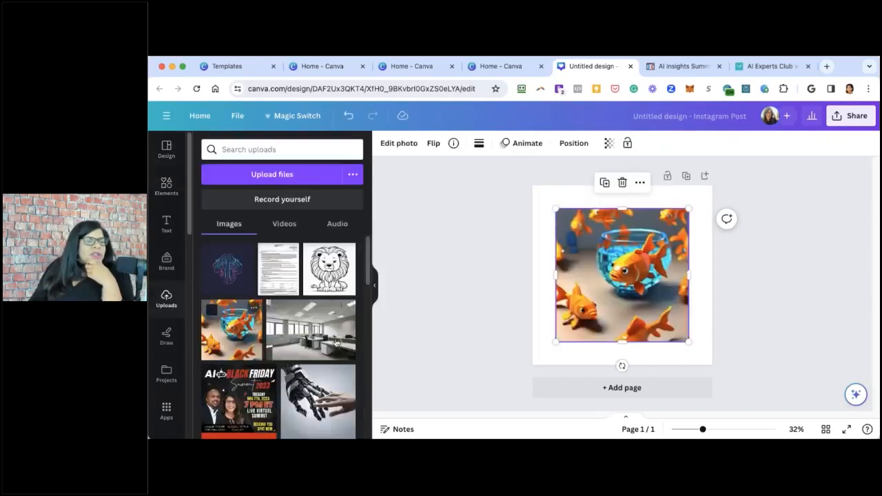
left_click(542, 261)
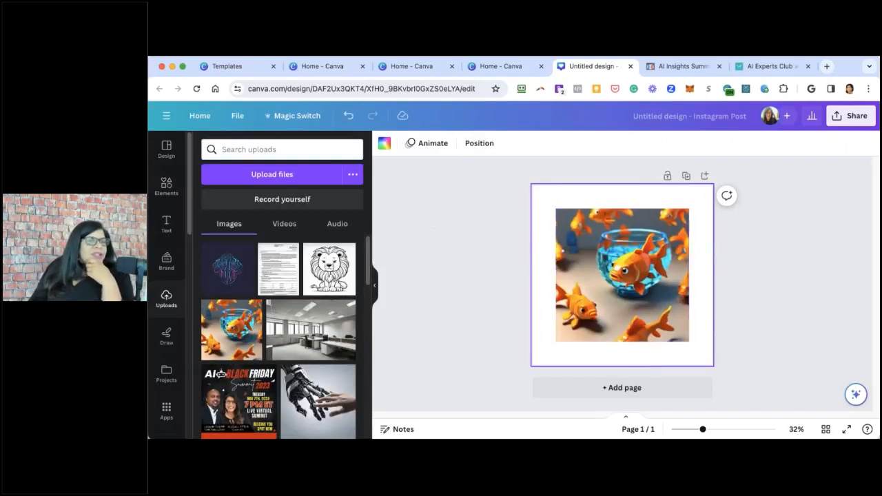
Search the elements for "Fishing ROd", add the orange-handled rod graphic, and place it over the left edge of the goldfish photo.
left_click(166, 185)
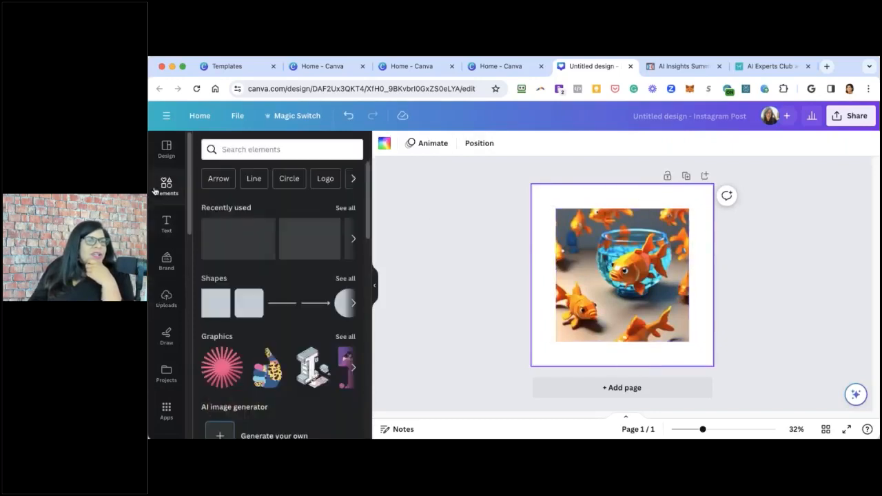
left_click(251, 153)
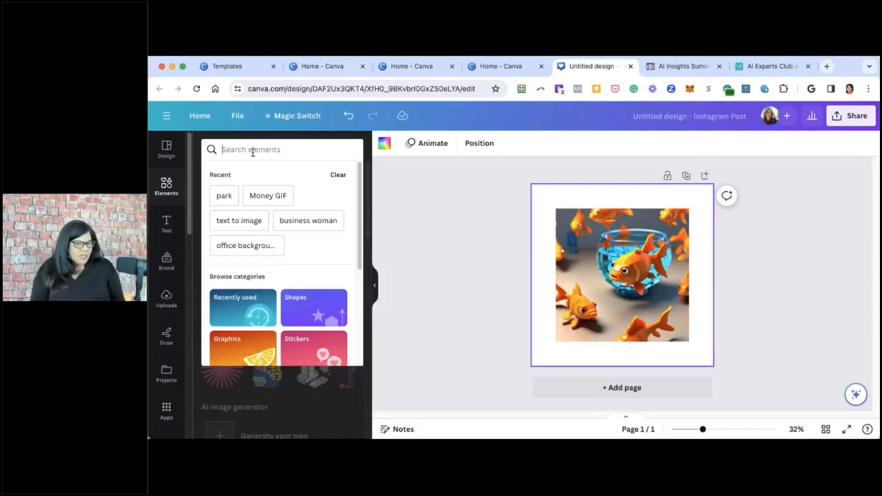
type("Fish")
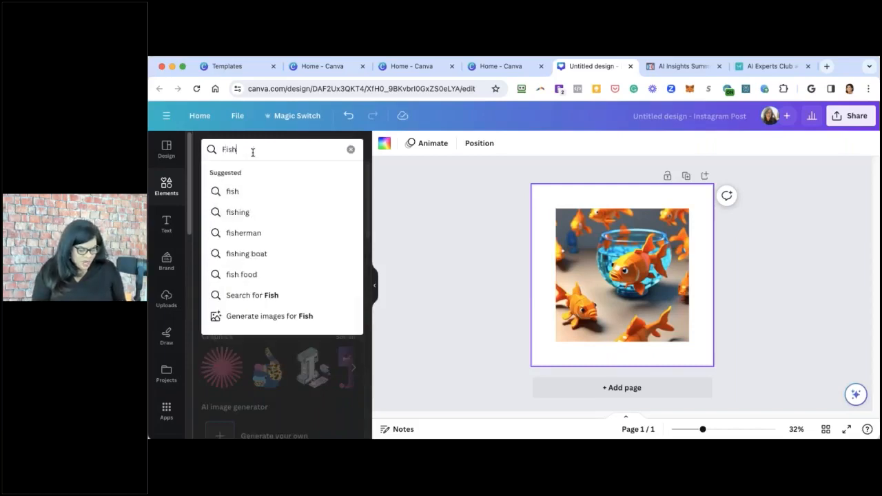
type("ing ROd")
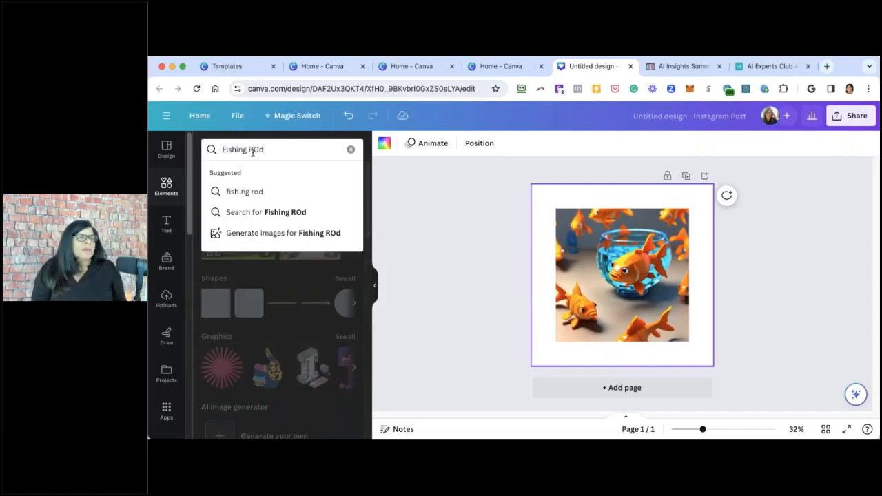
left_click(258, 212)
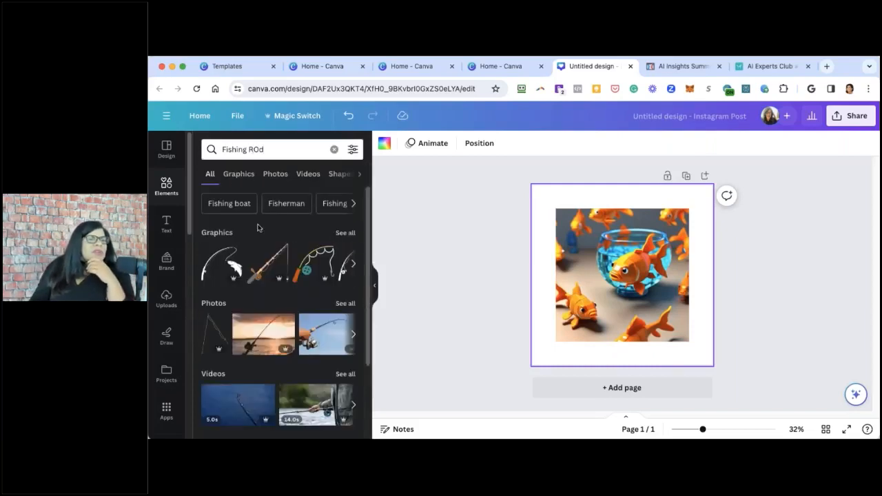
left_click(304, 272)
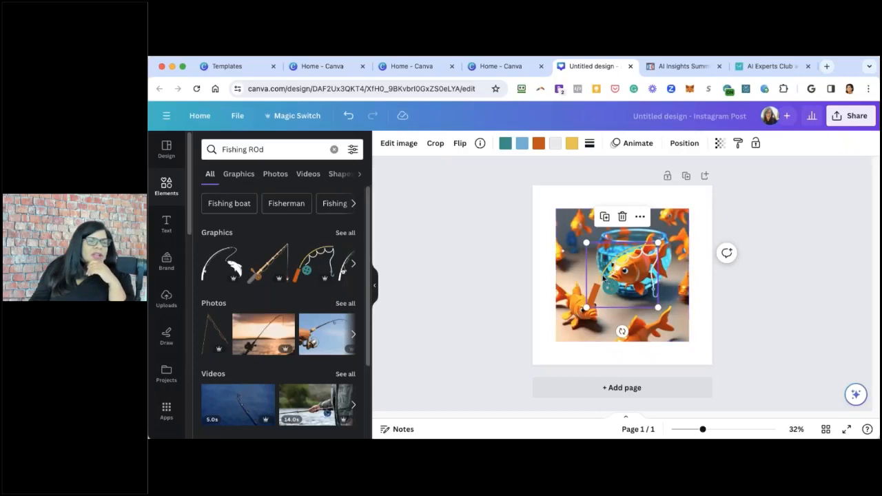
left_click_drag(602, 278, 553, 260)
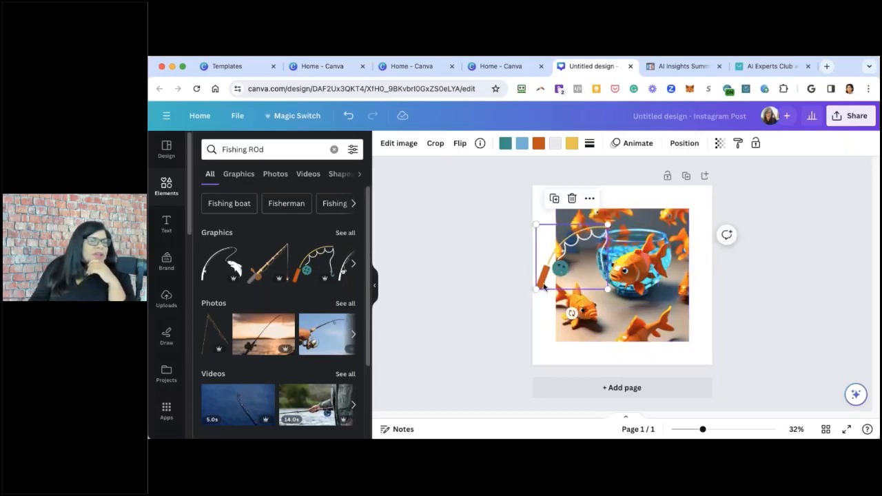
left_click(550, 342)
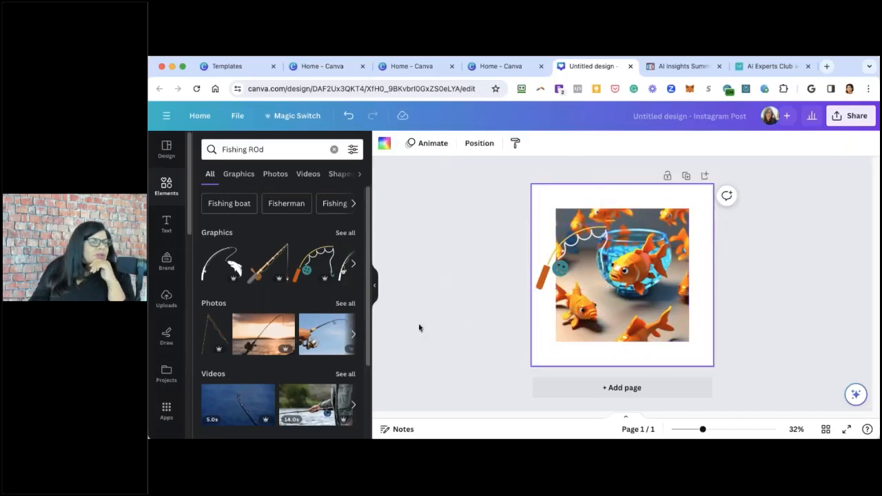
Search the elements for "Fish food jar", add the blue tilted jar graphic, and place it over the photo's upper right corner.
left_click(268, 150)
left_click_drag(268, 150, 193, 150)
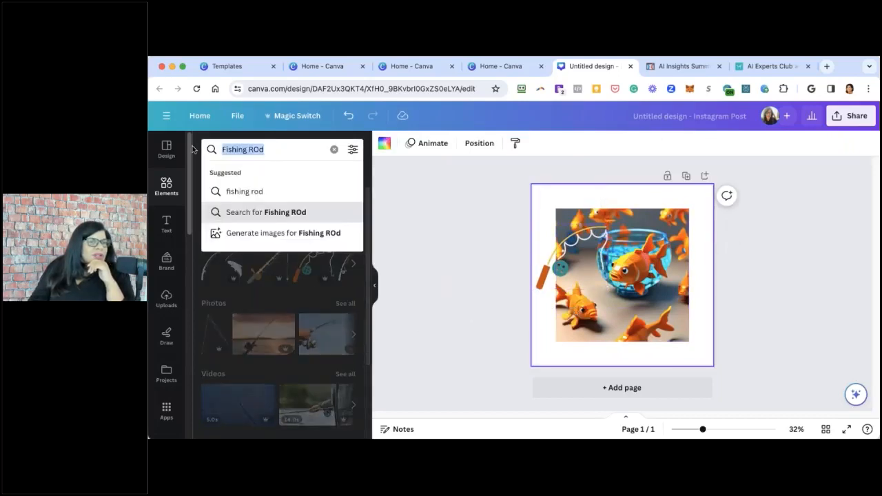
type("Fis")
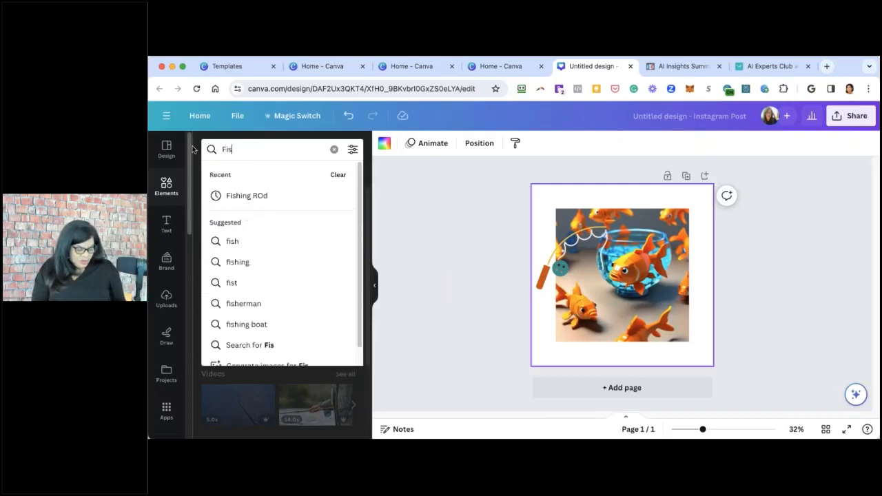
type("h food jar")
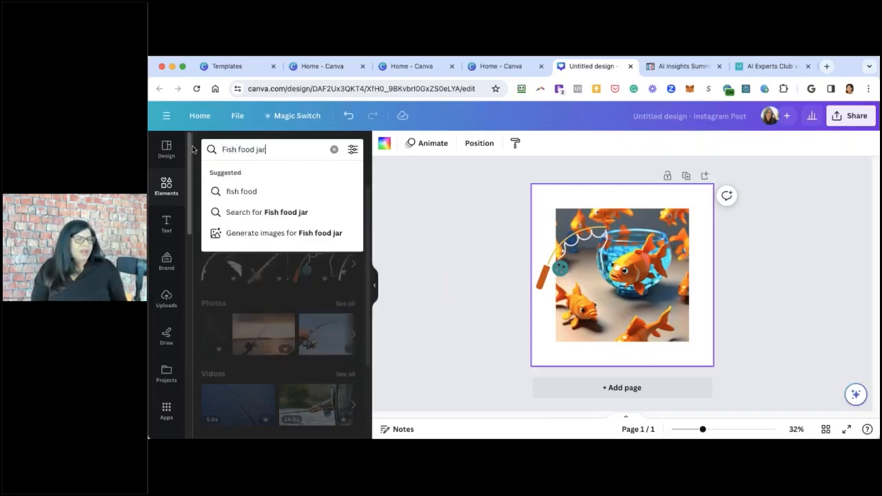
key("Return")
scroll(279, 276, "down", 5)
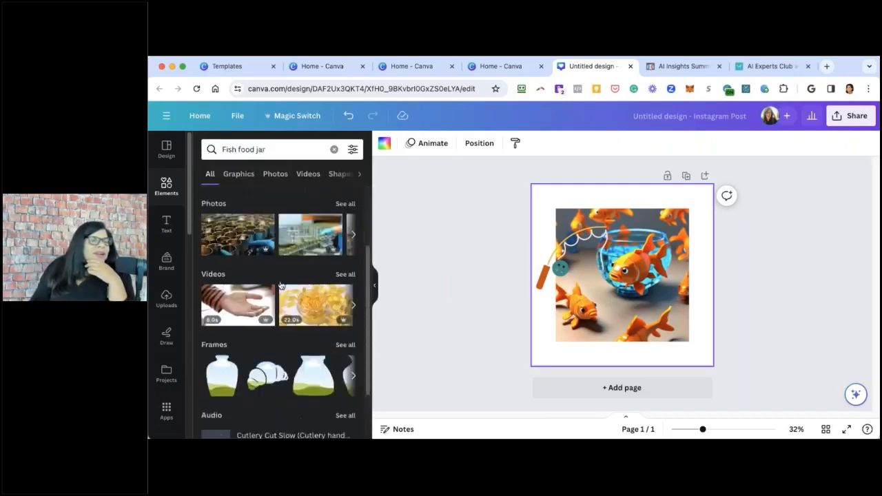
scroll(280, 285, "down", 1)
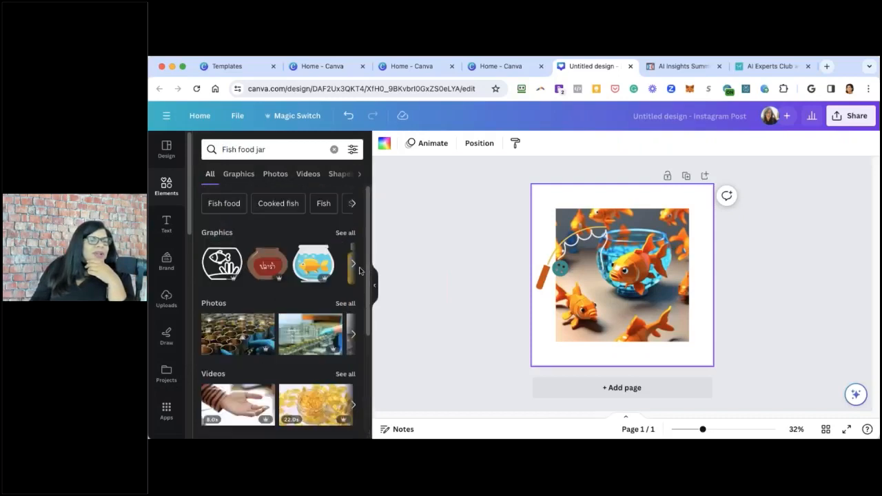
left_click(352, 263)
left_click(266, 263)
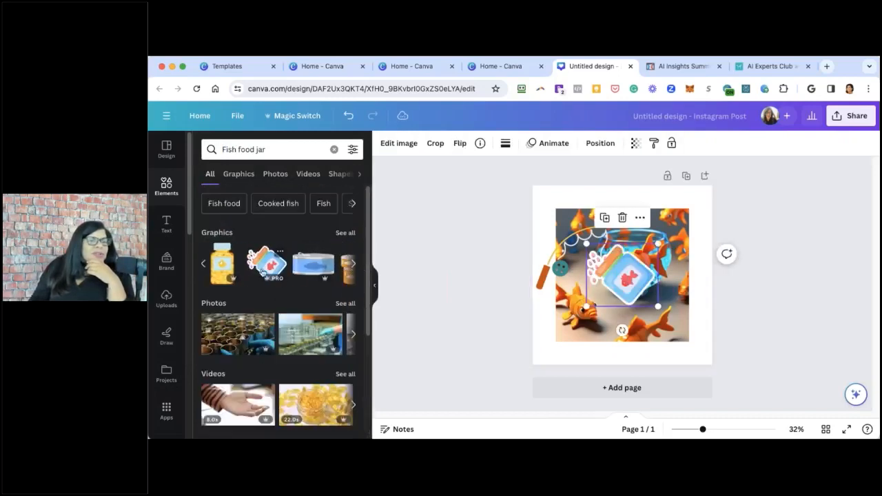
left_click_drag(602, 234, 659, 221)
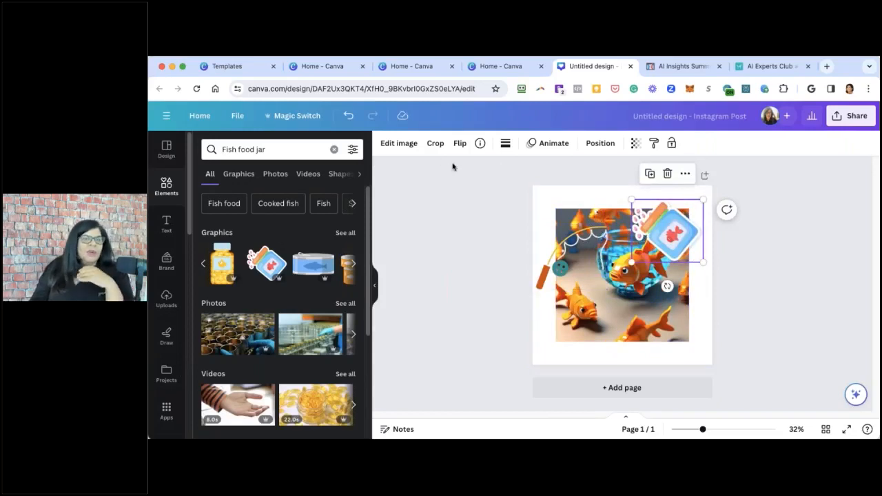
Review the goldfish photo's effects, adjustment and crop options, and close them without changing the image.
left_click(403, 146)
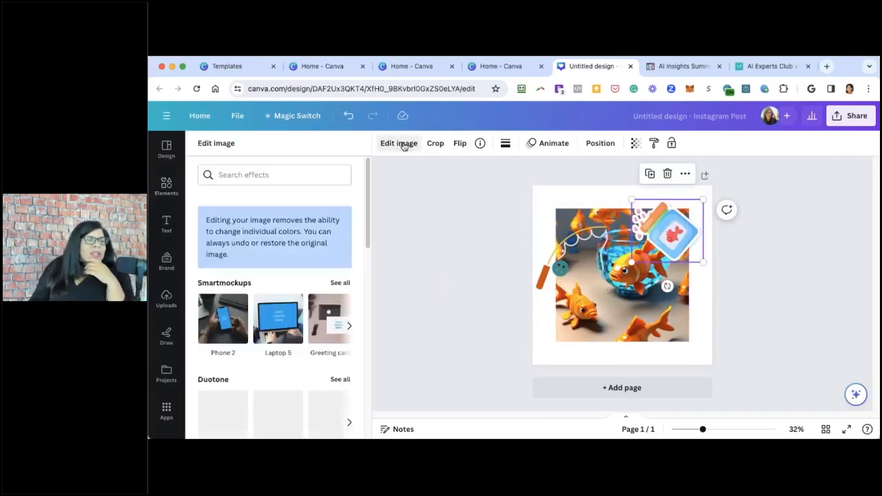
left_click(620, 239)
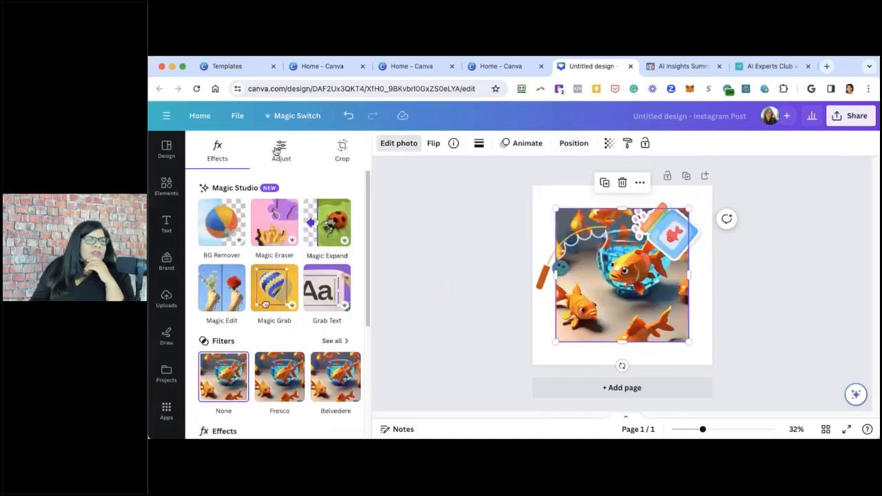
left_click(276, 151)
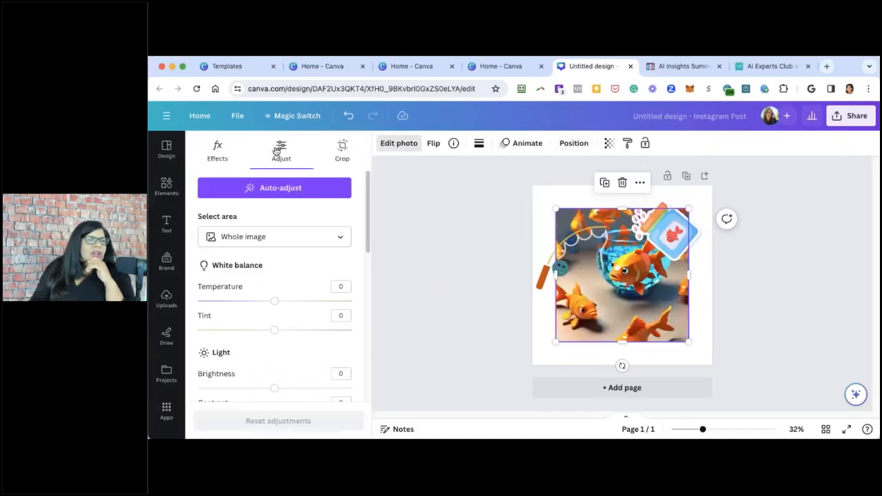
left_click(339, 148)
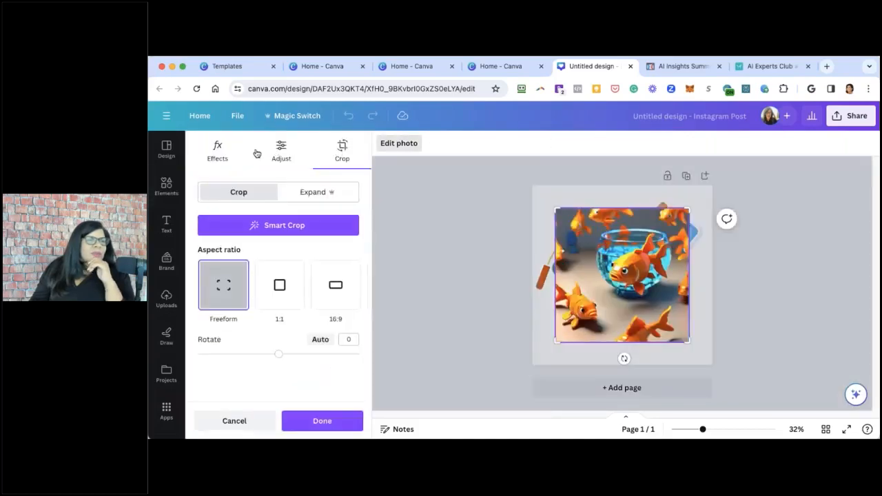
left_click(217, 150)
scroll(303, 276, "down", 5)
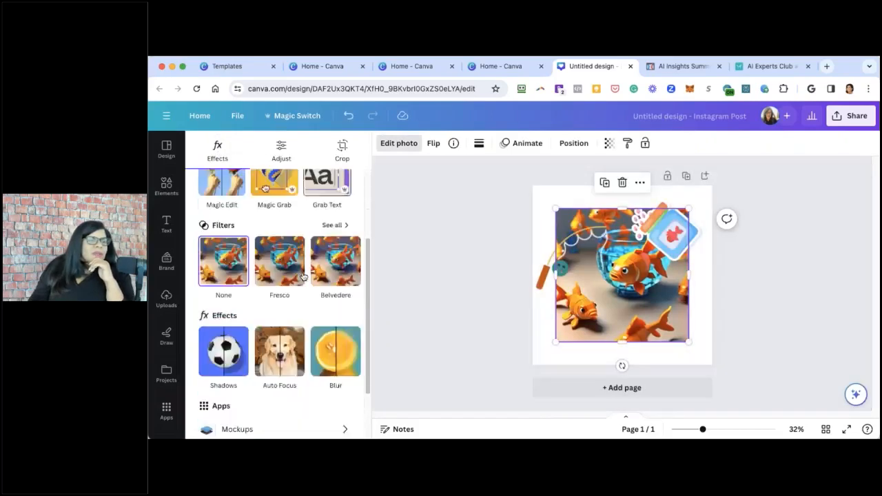
double_click(601, 309)
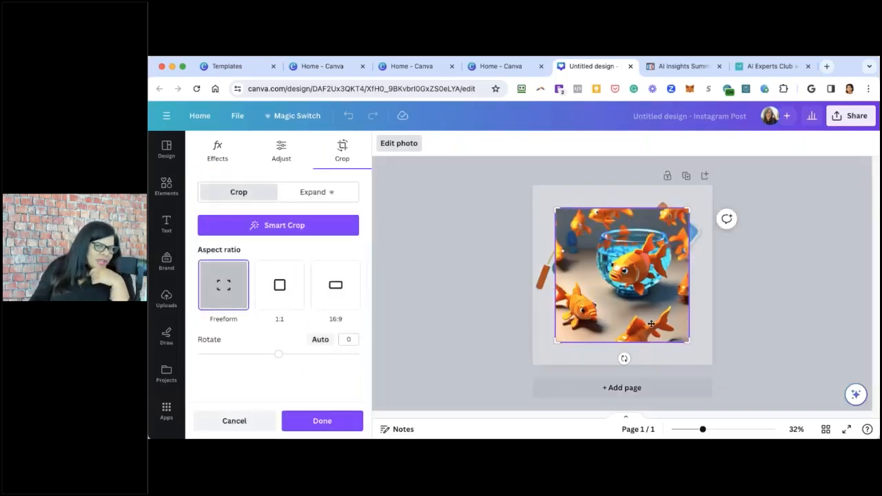
left_click(646, 358)
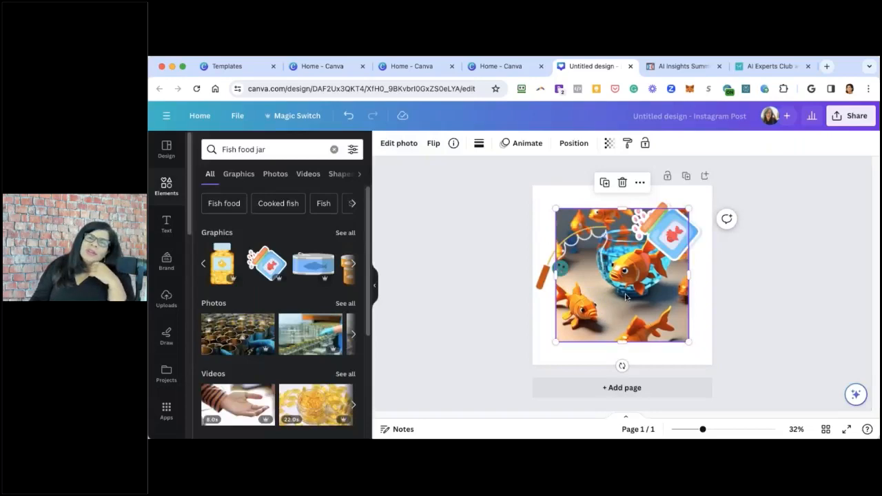
View the goldfish photo's transparency and arrangement settings, and show the list of the design's layers.
left_click(609, 143)
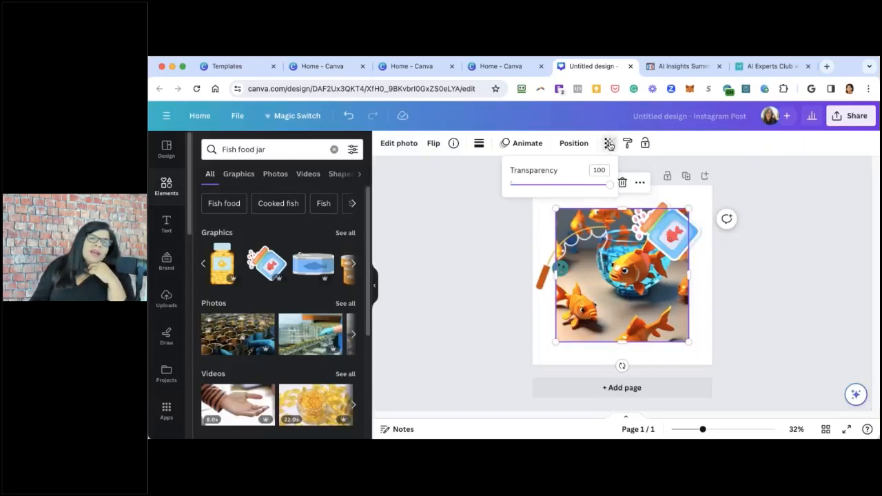
left_click(571, 143)
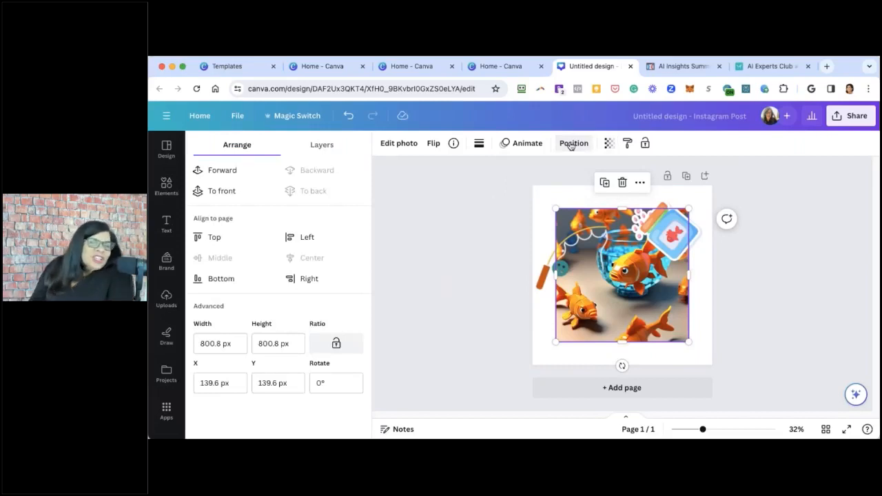
left_click(583, 145)
left_click(583, 147)
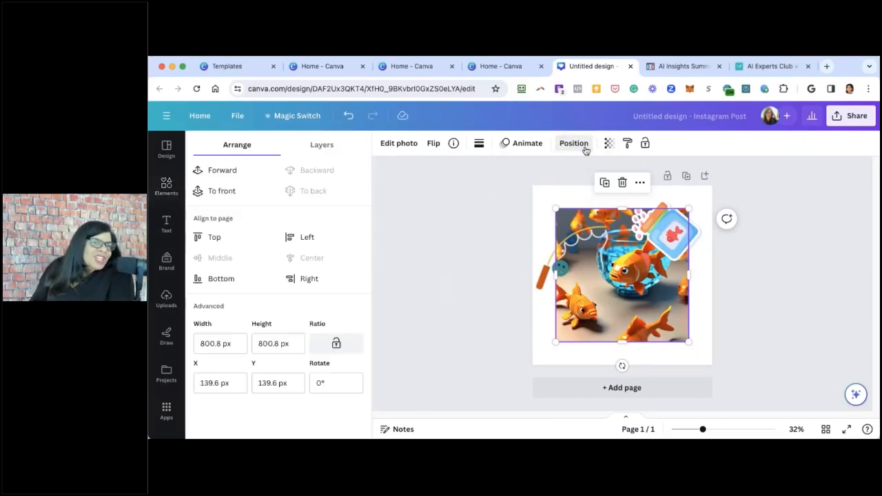
left_click(320, 146)
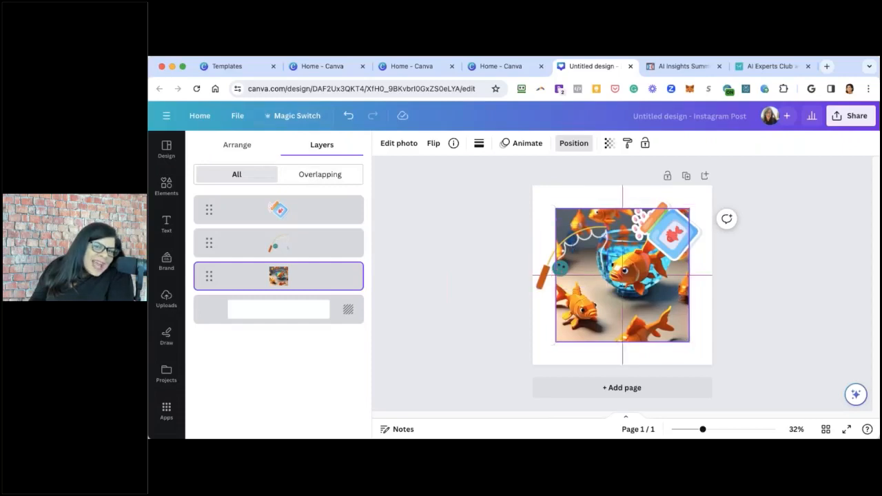
Move the fish food jar to the page's upper right corner and the fishing rod to the upper left, and close the layer list.
left_click_drag(697, 235, 713, 218)
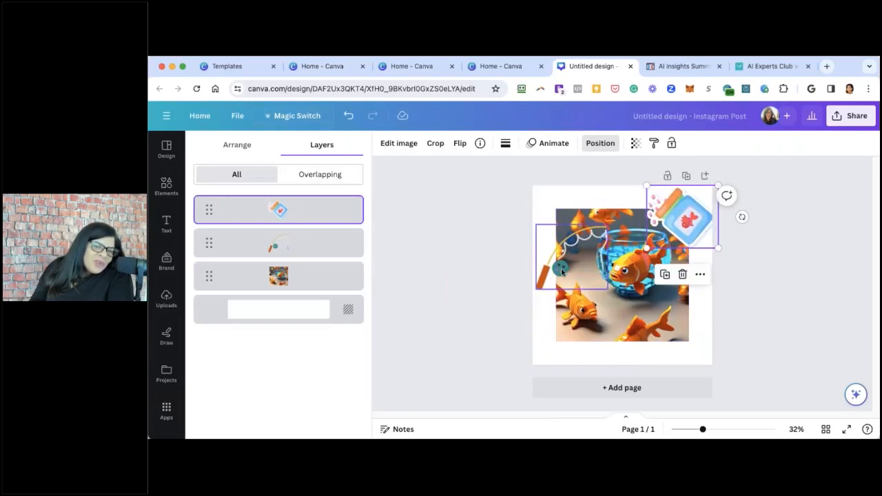
left_click_drag(550, 272, 553, 233)
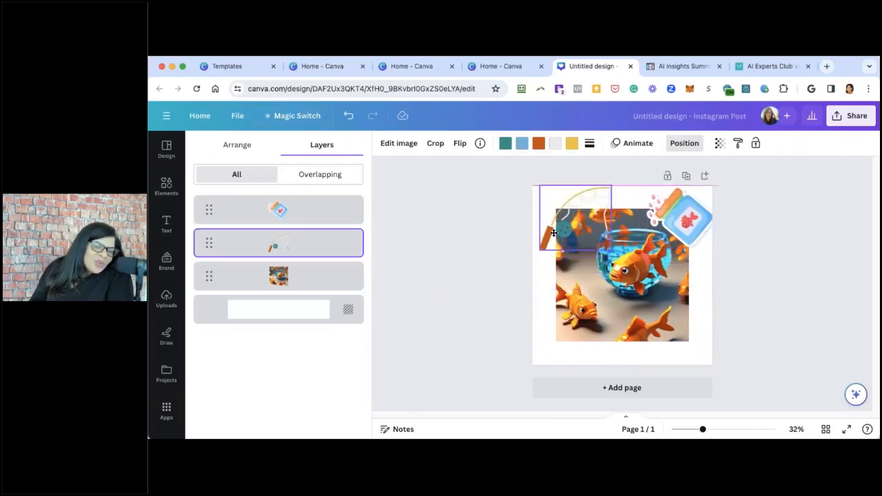
left_click(630, 301)
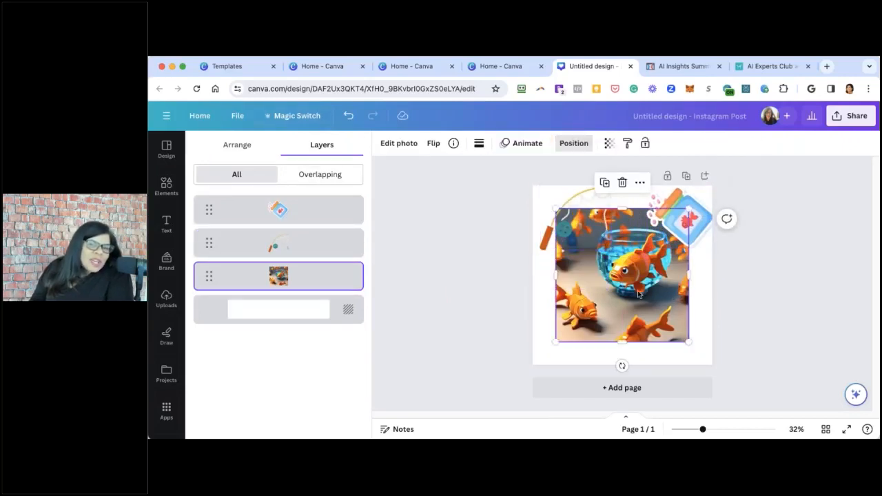
left_click(753, 304)
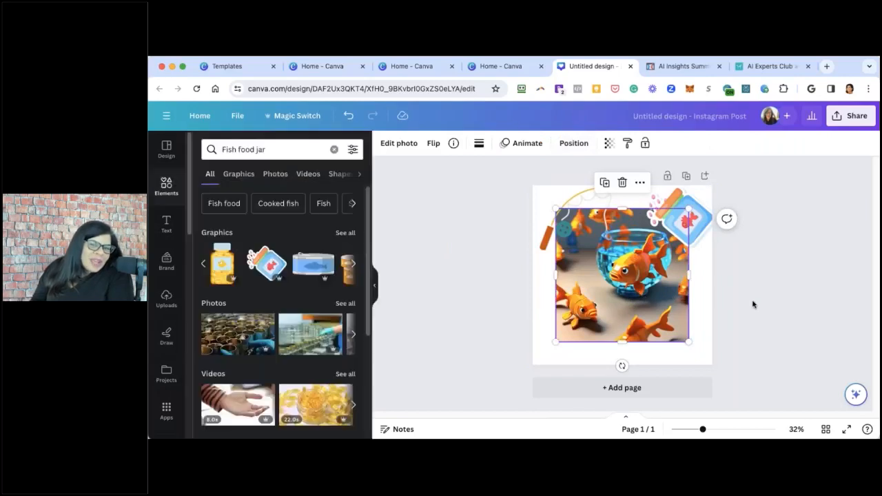
Select the fish food jar, show the design's layers, and move the jar's layer below the goldfish photo.
left_click(760, 221)
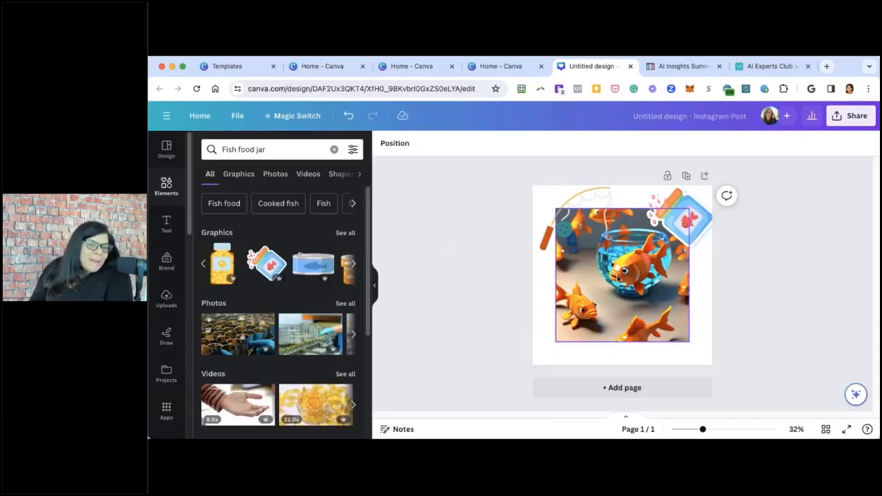
left_click(609, 193)
left_click(693, 204, "shift")
left_click(688, 207)
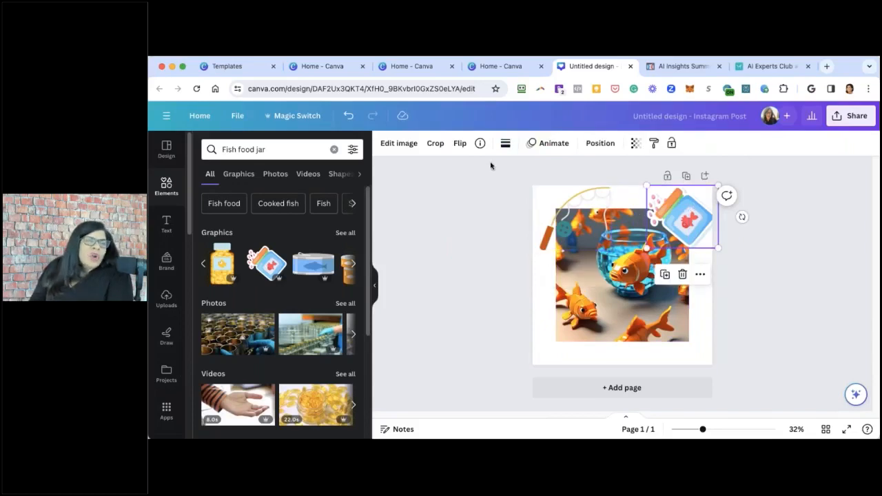
left_click(599, 143)
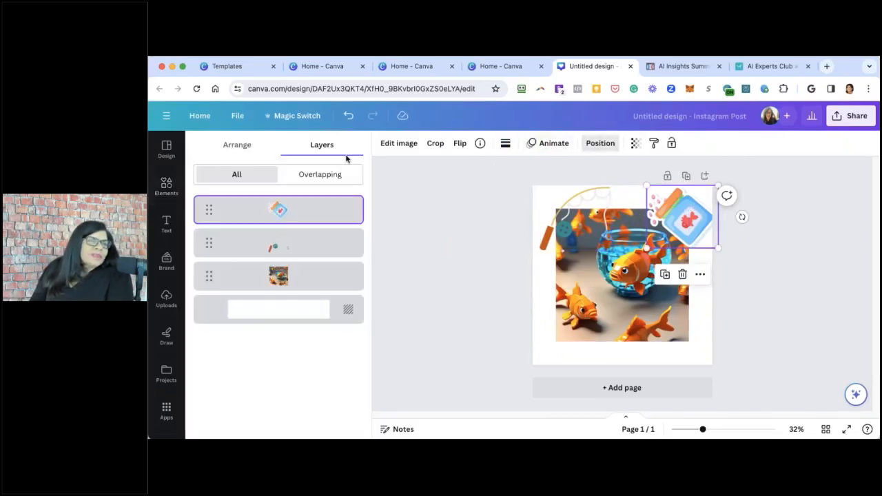
left_click_drag(317, 211, 312, 281)
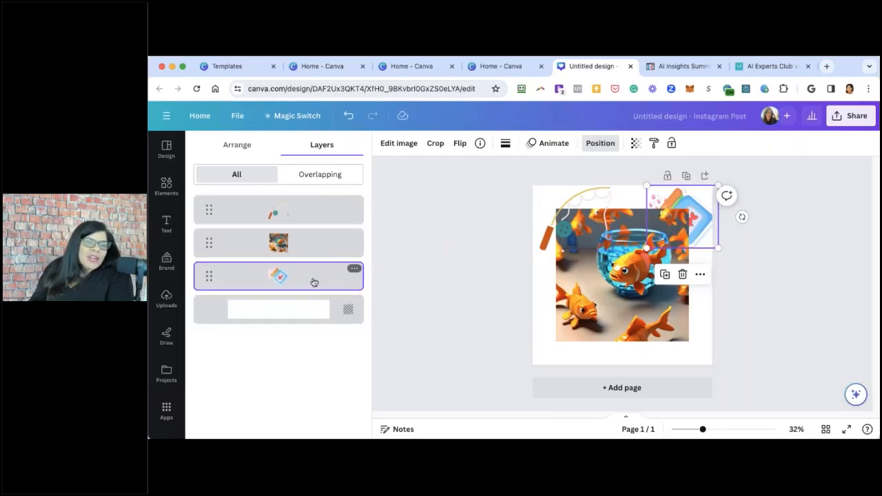
Move the goldfish photo's layer below the fish food jar so the photo lies behind both graphics.
left_click(619, 273)
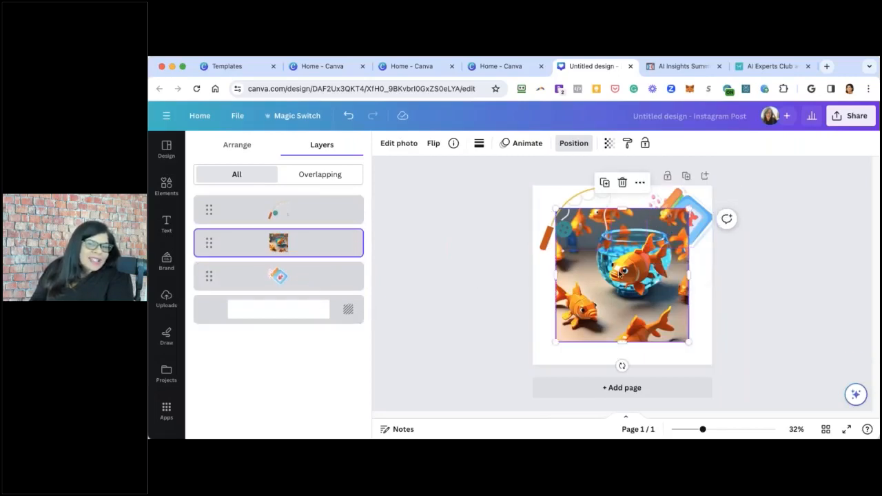
left_click_drag(341, 248, 337, 287)
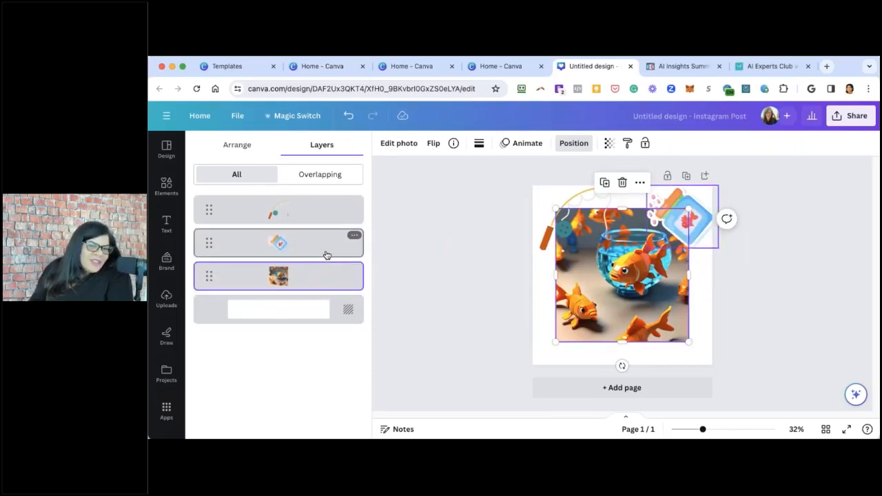
left_click_drag(326, 255, 325, 292)
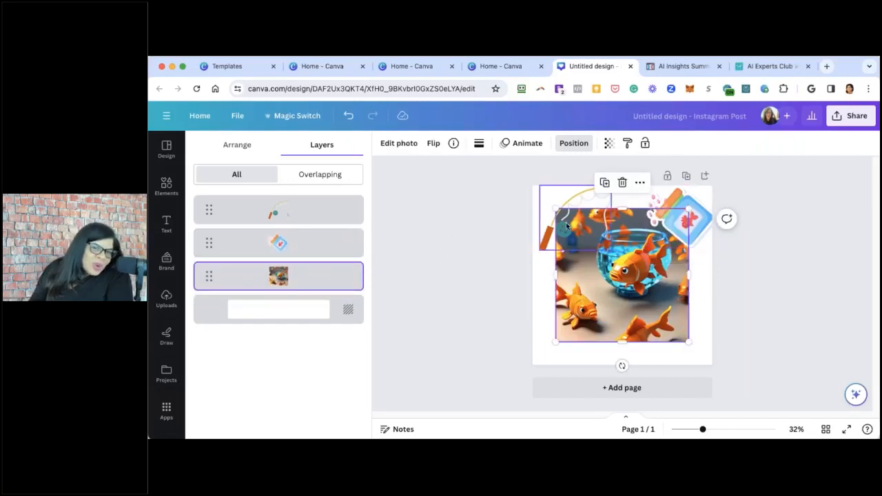
Widen the goldfish photo toward the page's right edge and enlarge the fish food jar over the fish bowl.
left_click_drag(607, 239, 605, 238)
left_click_drag(689, 274, 706, 258)
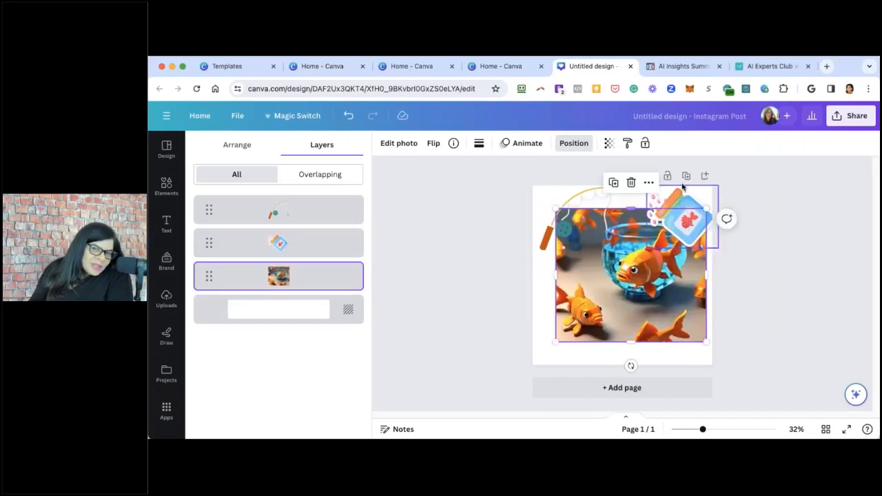
left_click(686, 213)
left_click_drag(648, 248, 600, 291)
left_click_drag(695, 229, 702, 235)
Enlarge the fishing rod over the photo's upper left corner and centre the goldfish photo horizontally on the page.
left_click(571, 234)
left_click_drag(571, 234, 532, 267)
left_click_drag(678, 247, 680, 258)
left_click_drag(616, 342, 606, 346)
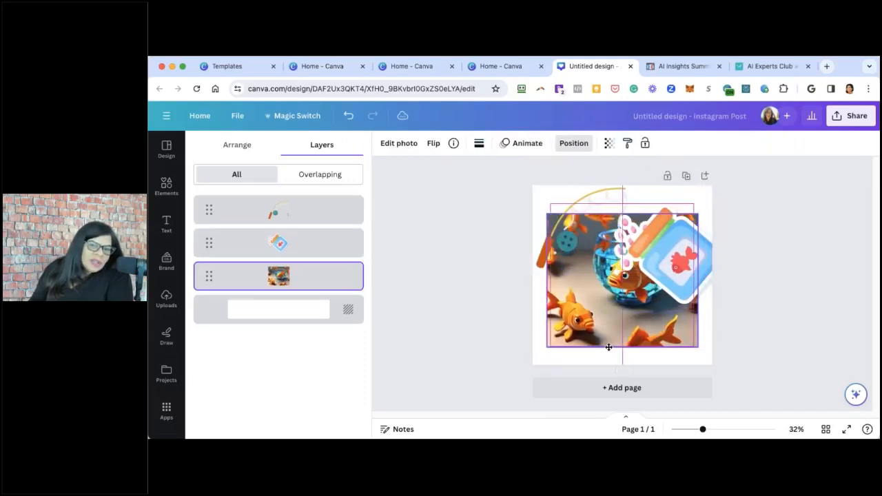
Move the fishing rod's layer below the fish food jar, and select the jar on the page.
left_click(703, 282)
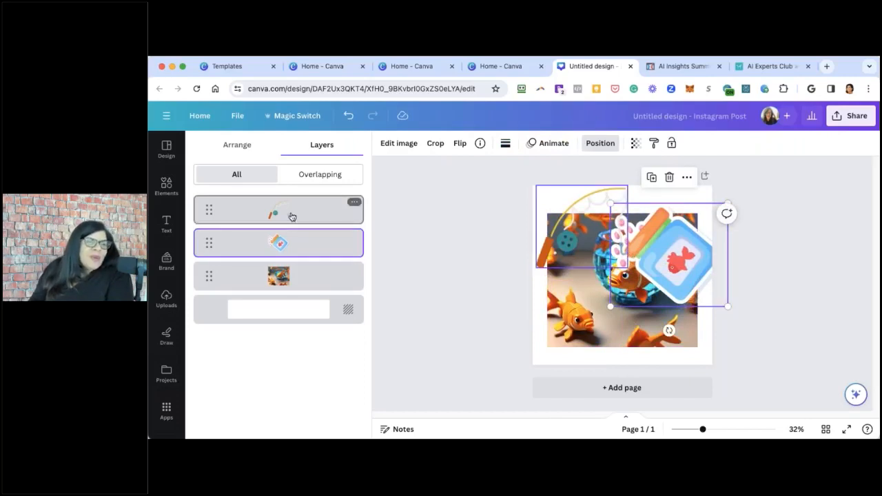
left_click_drag(291, 218, 292, 251)
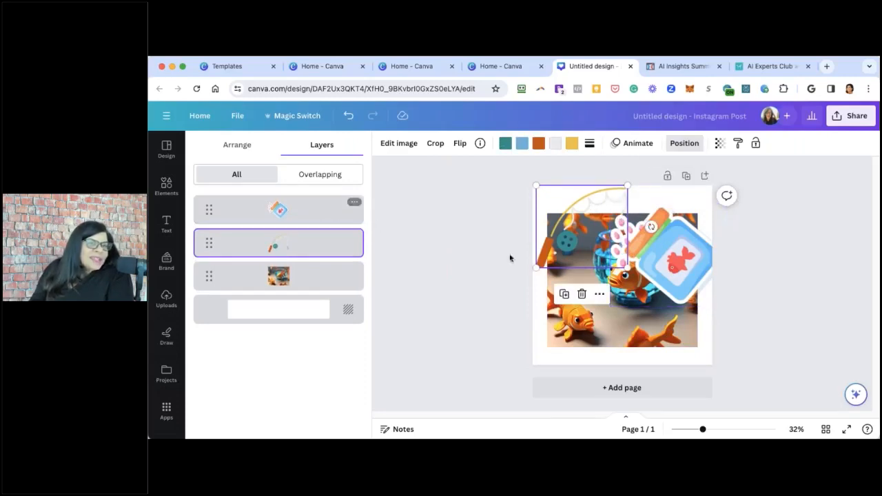
left_click(671, 239)
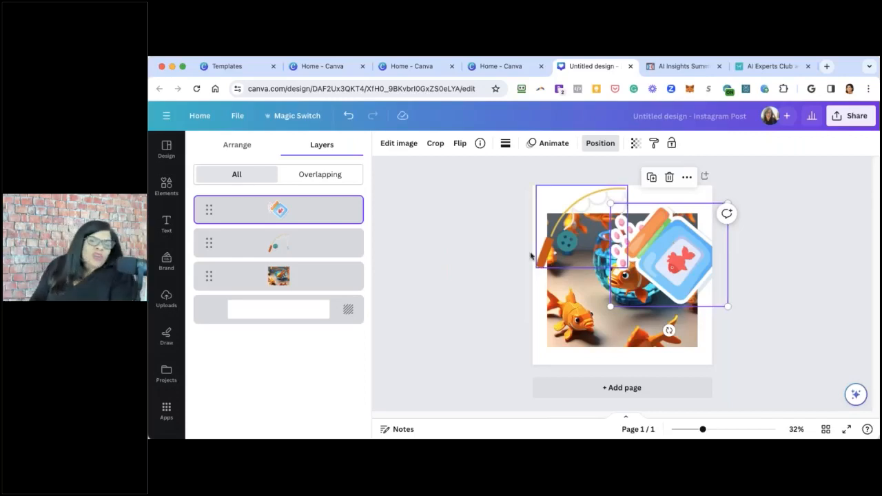
Review the goldfish photo's layer-order options, such as Bring forward and Bring to front, and close them.
left_click(584, 286)
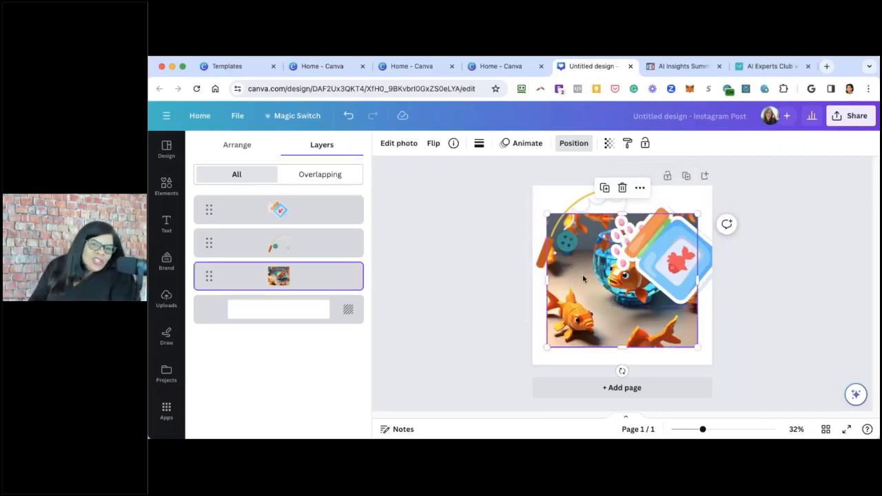
right_click(653, 191)
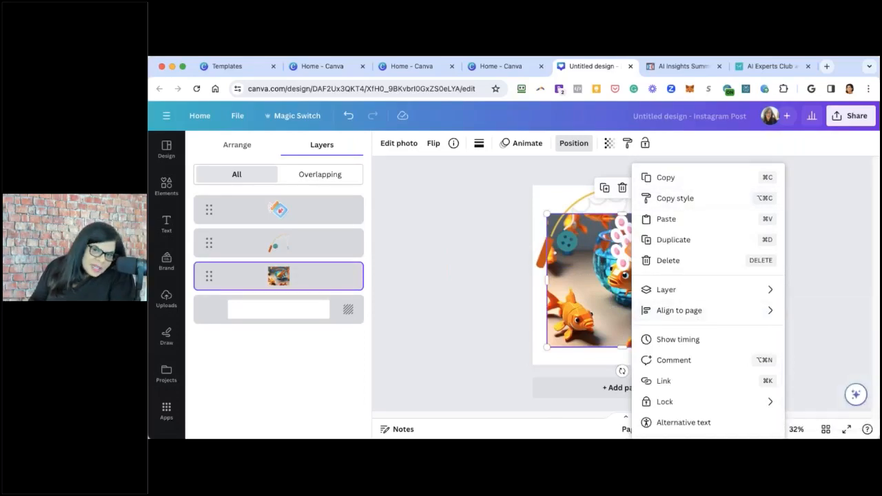
mouse_move(692, 290)
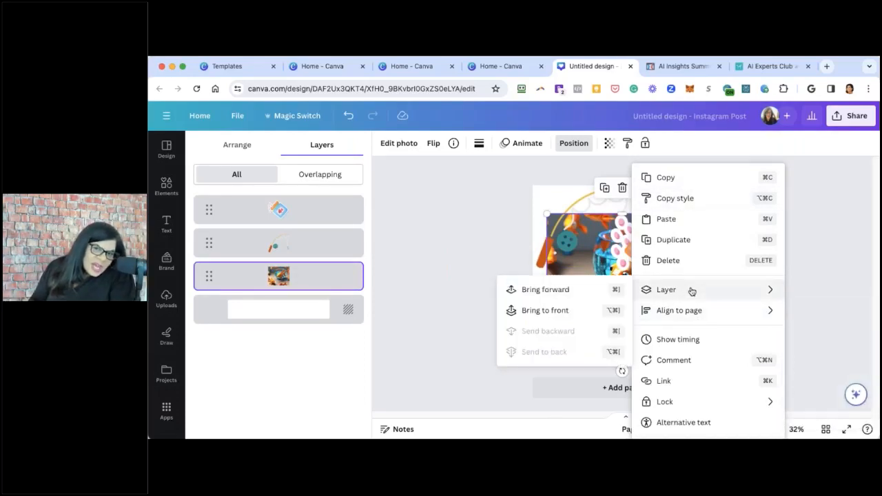
left_click(572, 310)
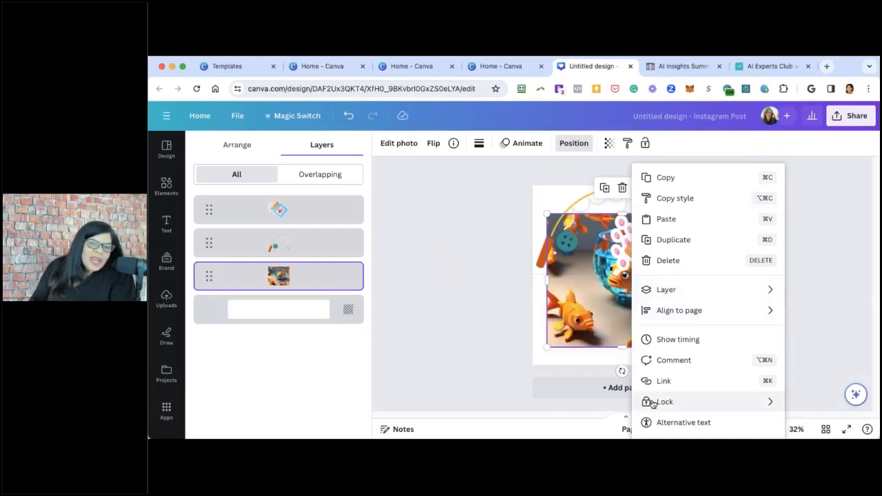
left_click(551, 335)
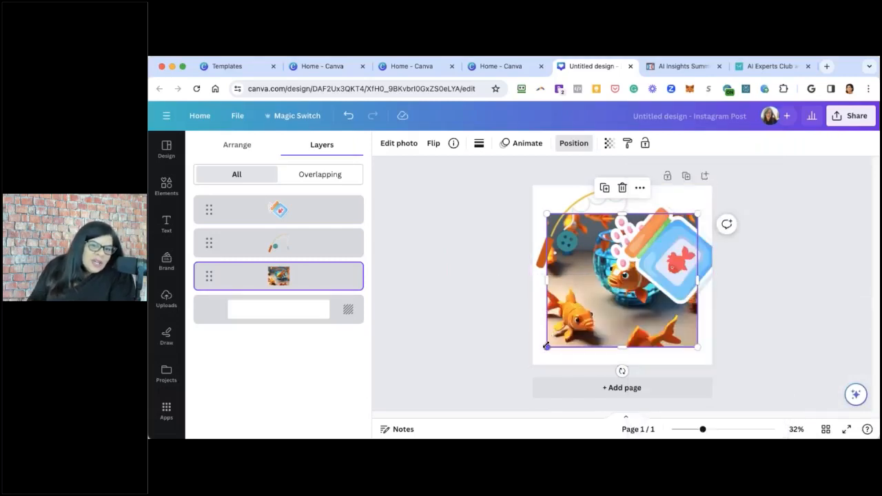
Enlarge the goldfish photo to cover nearly the whole page, and shrink the fish food jar into the page's upper right corner.
left_click_drag(546, 347, 535, 357)
left_click_drag(697, 210, 725, 175)
left_click(645, 259)
left_click_drag(610, 305, 683, 228)
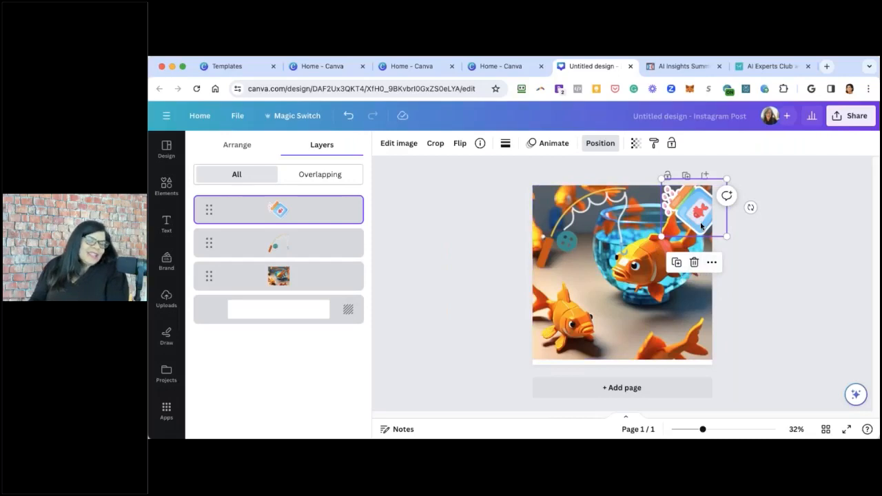
left_click_drag(699, 226, 692, 226)
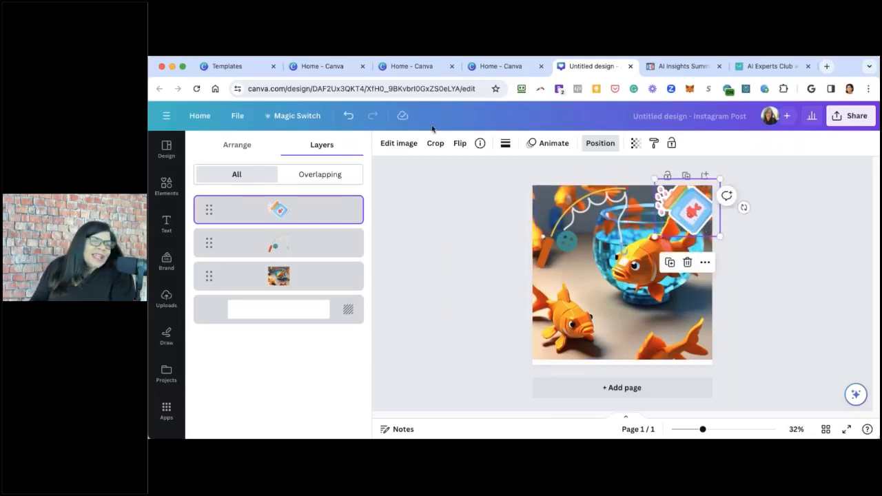
Look through the fish food jar's image effects and its additional element options.
left_click(404, 143)
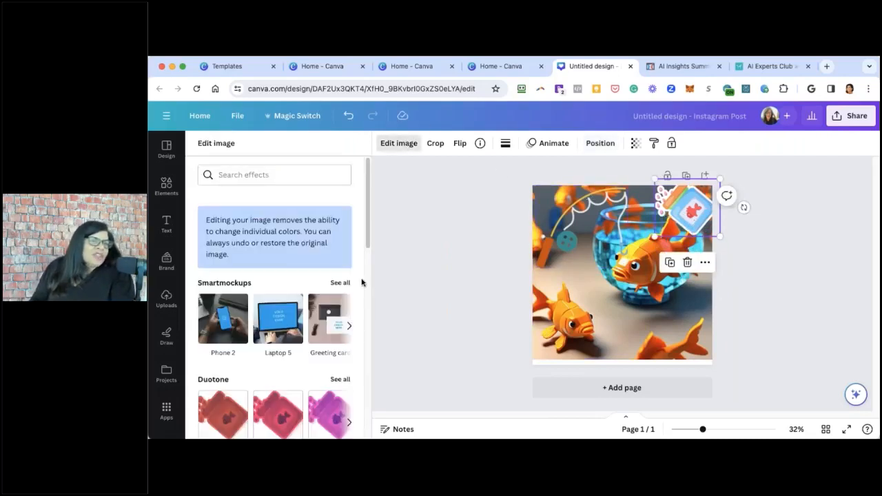
left_click(409, 144)
left_click(404, 146)
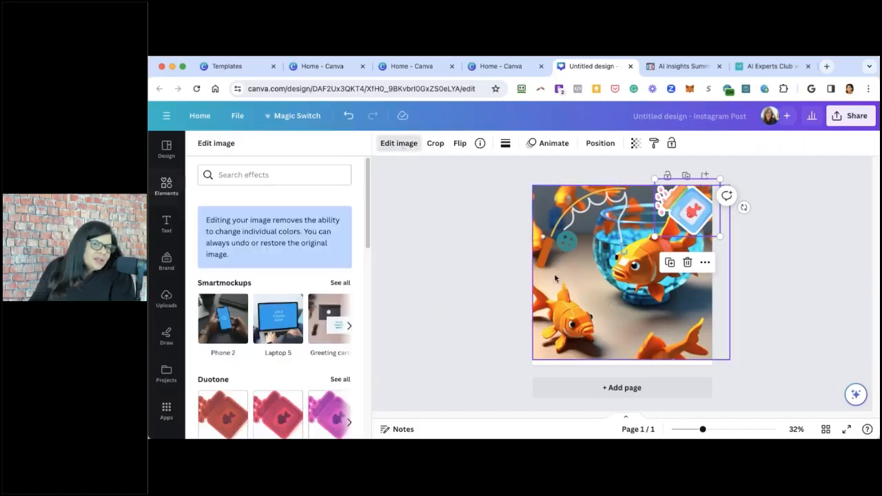
left_click(704, 261)
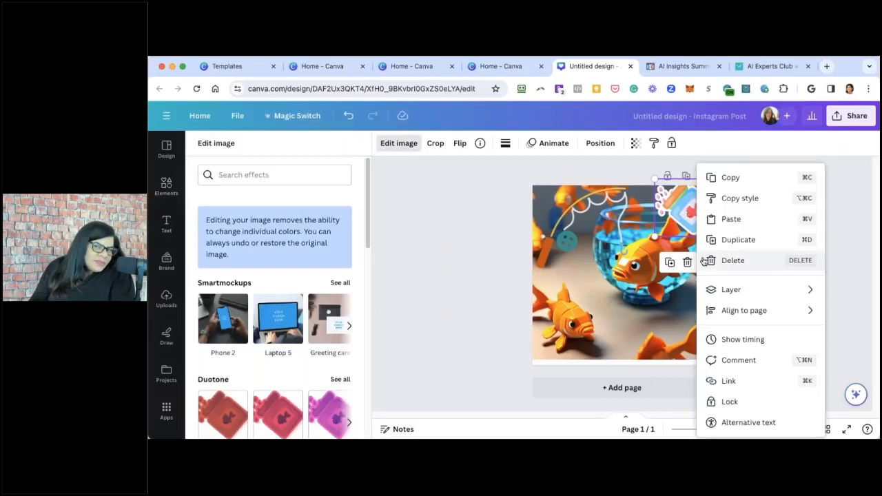
Try several transparency levels on the fish food jar and leave its transparency at 77.
left_click(633, 142)
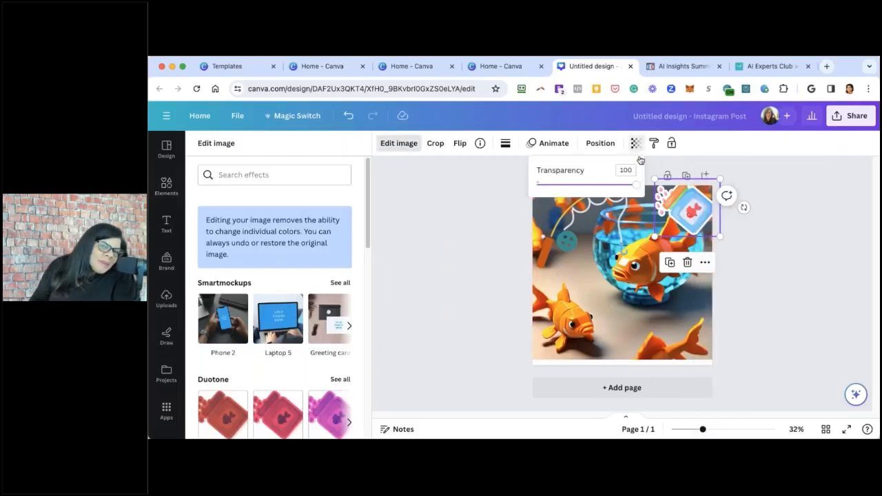
left_click_drag(634, 186, 597, 191)
left_click_drag(618, 190, 616, 185)
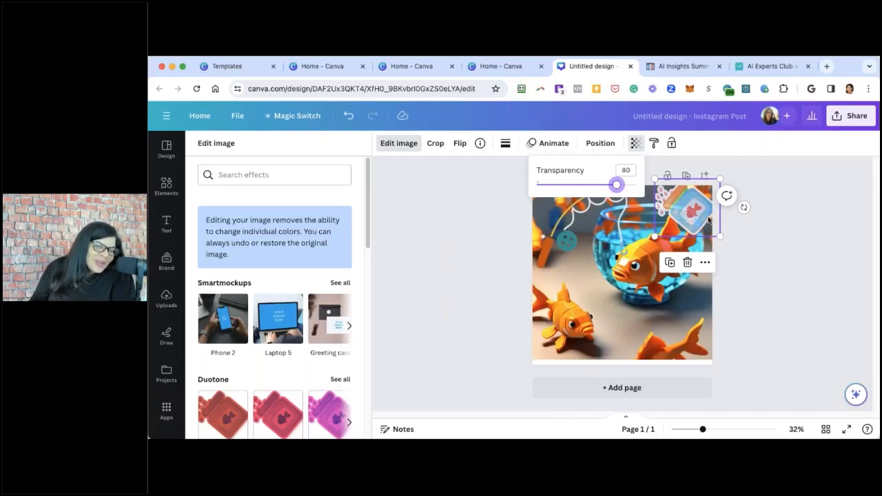
left_click_drag(616, 185, 581, 184)
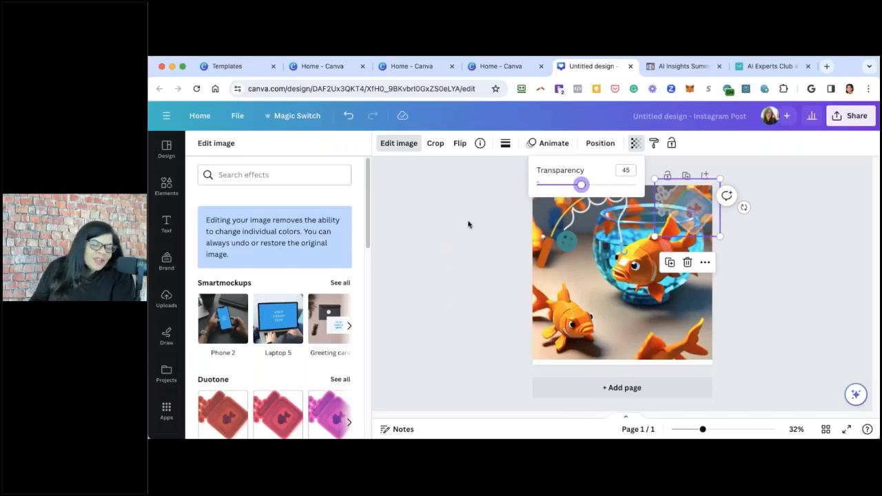
left_click_drag(582, 185, 613, 189)
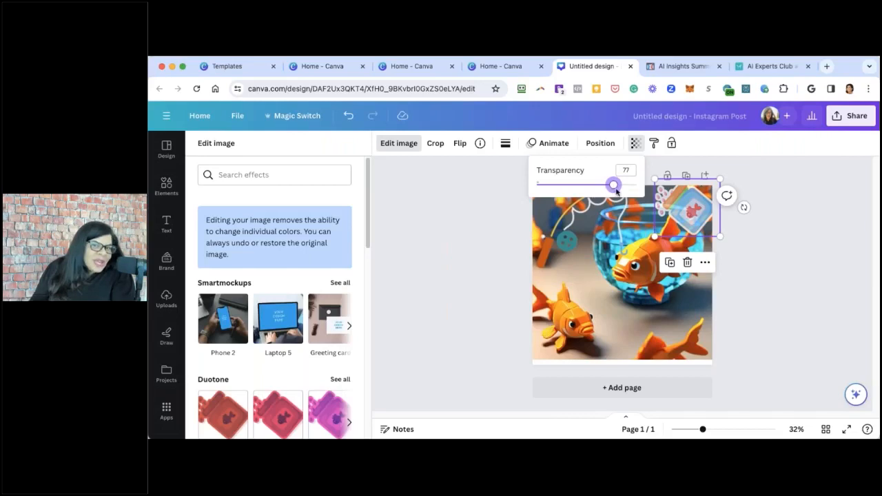
Browse the element animations, apply the Wiggle motion effect to the fish food jar, and dismiss the feedback survey.
left_click(563, 238)
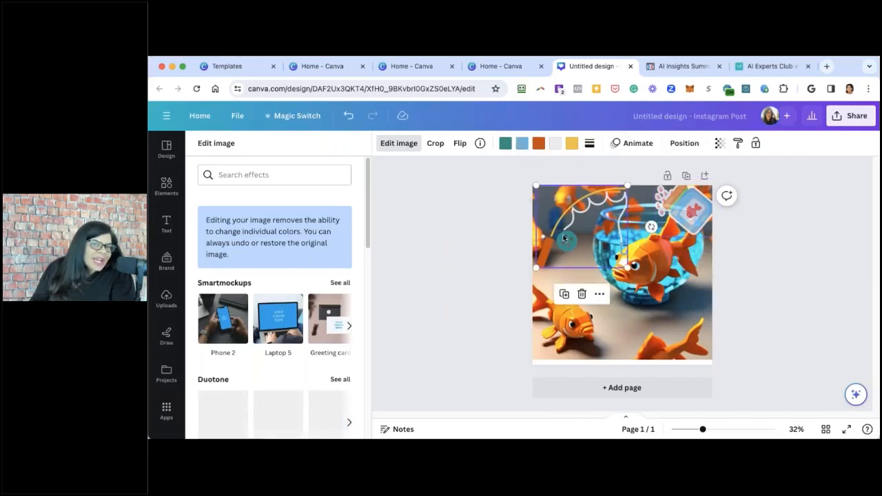
left_click(627, 144)
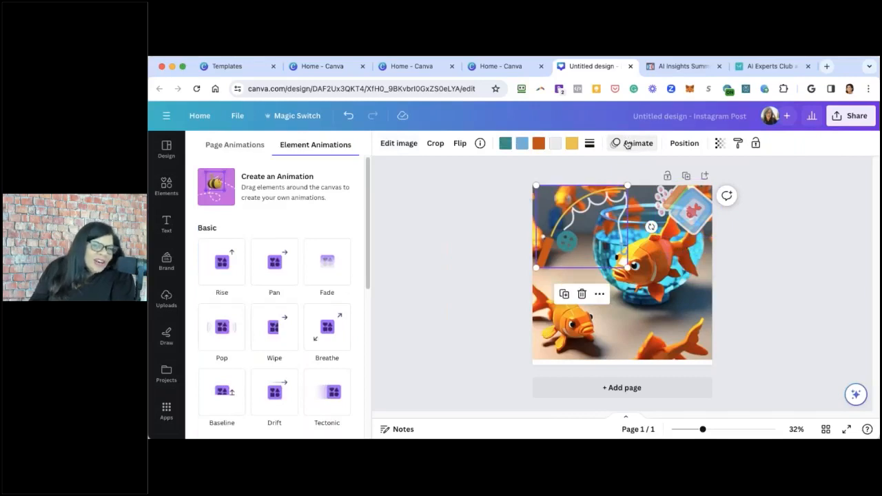
left_click(709, 210)
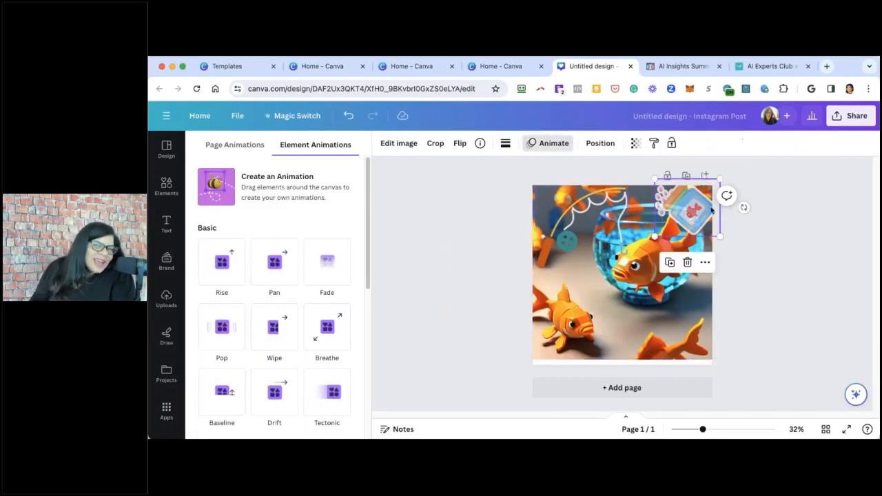
left_click(559, 147)
left_click(562, 150)
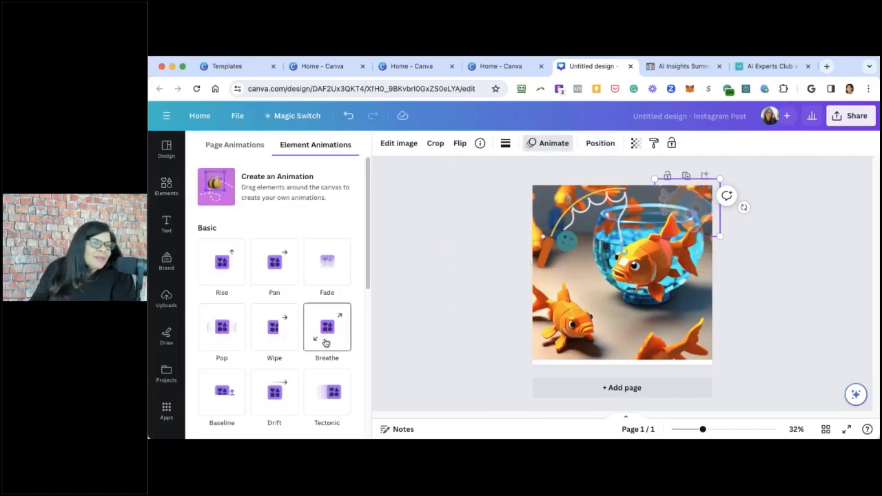
scroll(325, 342, "down", 3)
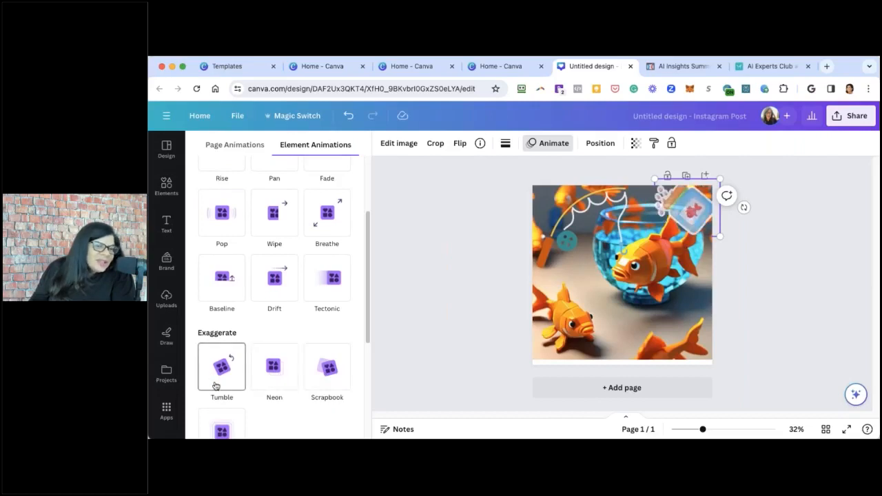
scroll(213, 380, "down", 3)
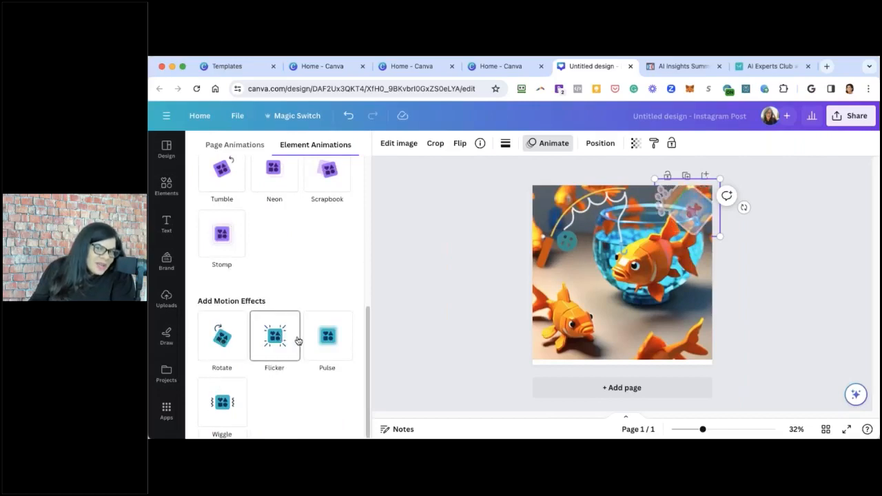
left_click(215, 415)
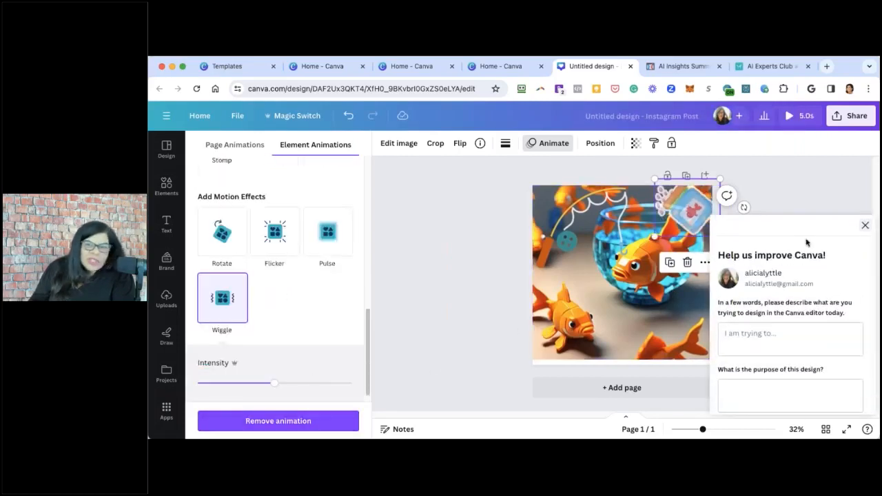
left_click(866, 226)
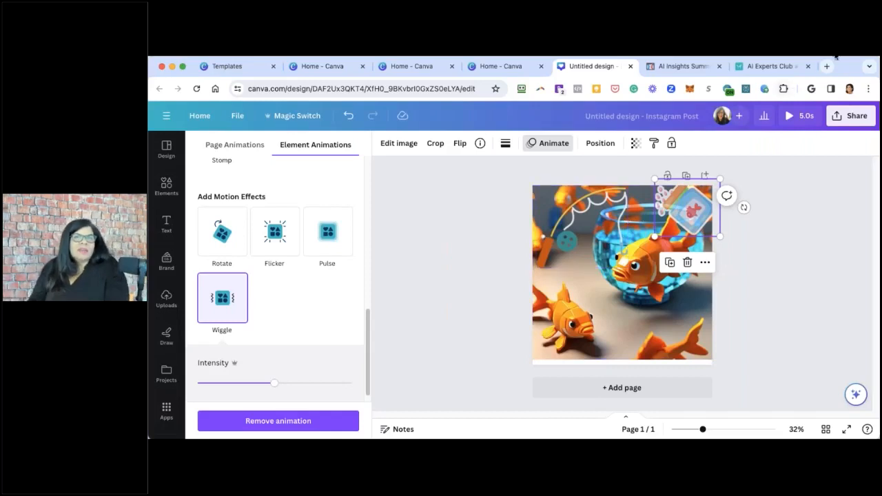
Browse the element animations for the fishing rod graphic, apply the Pan animation on enter, and close the animation options.
left_click(560, 226)
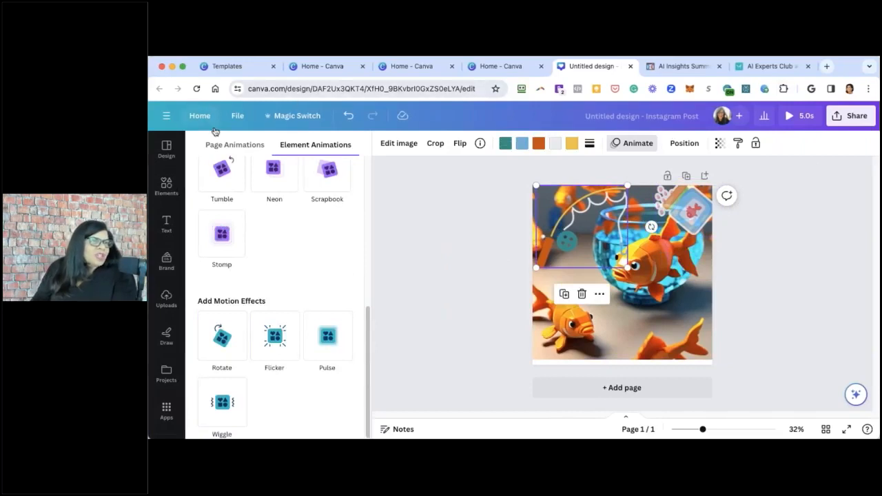
scroll(233, 200, "up", 5)
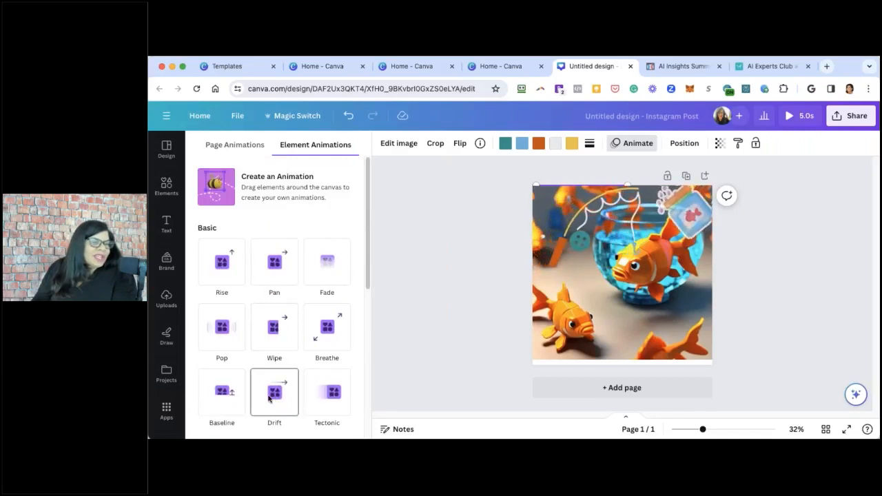
scroll(325, 397, "down", 3)
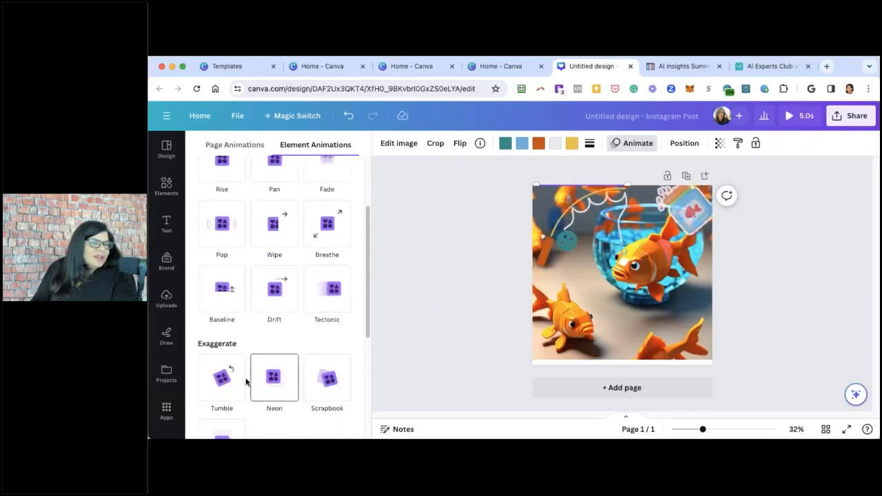
scroll(214, 389, "down", 1)
scroll(214, 389, "down", 2)
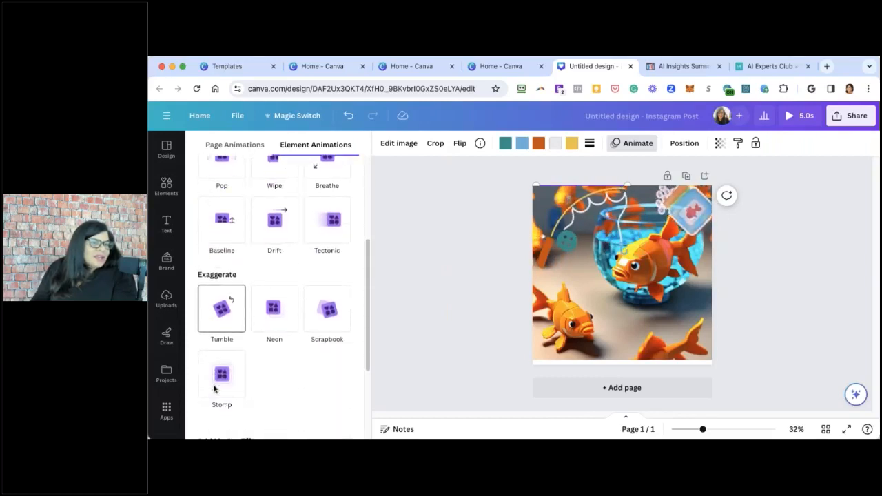
scroll(234, 378, "down", 5)
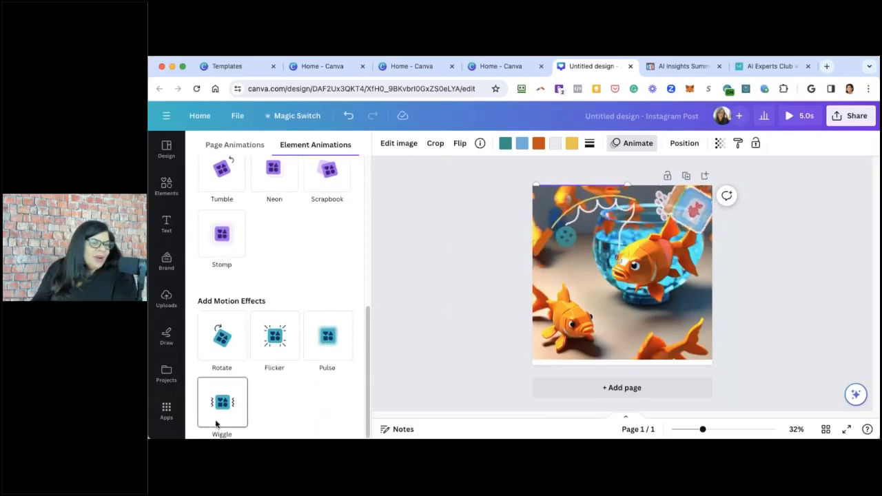
scroll(278, 341, "up", 10)
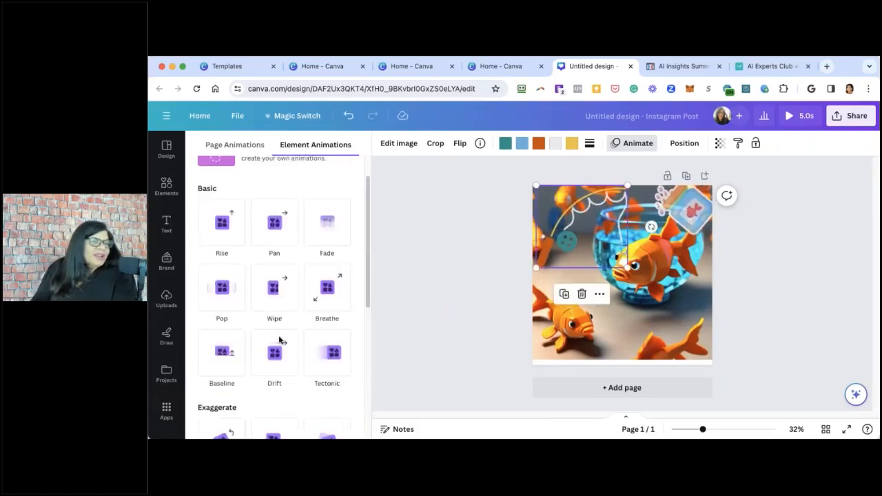
left_click(282, 227)
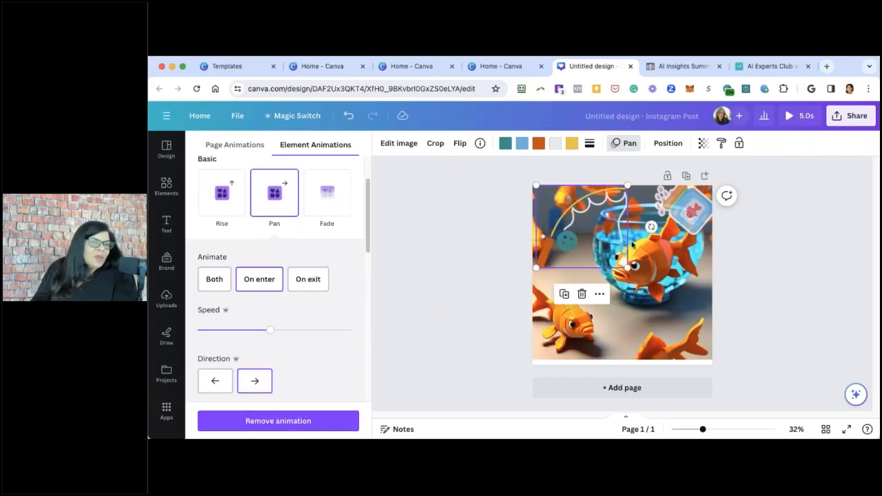
scroll(300, 348, "down", 10)
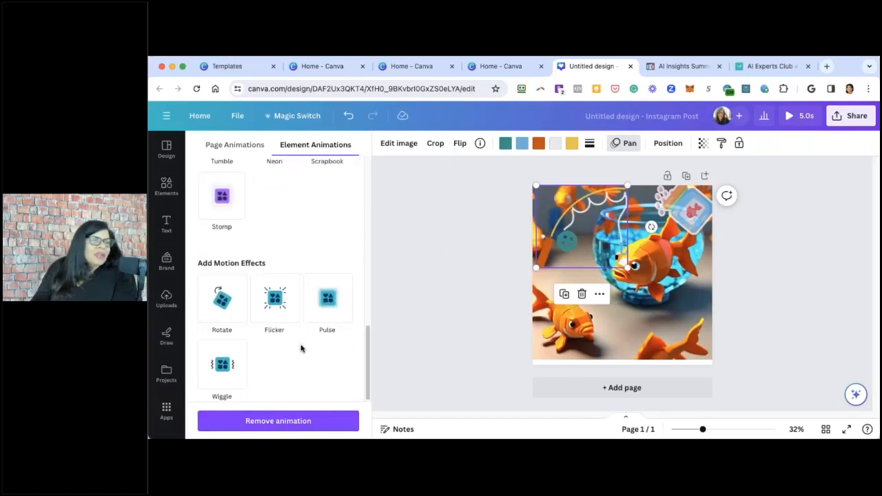
scroll(301, 348, "up", 10)
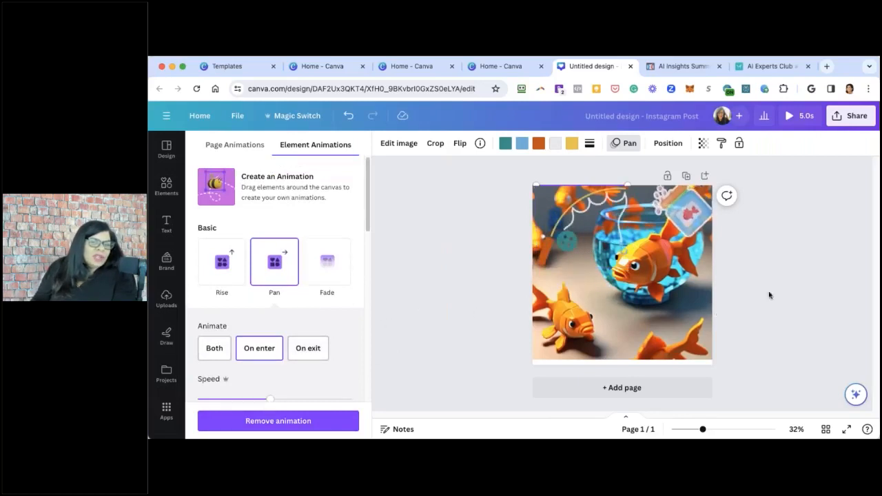
left_click(791, 285)
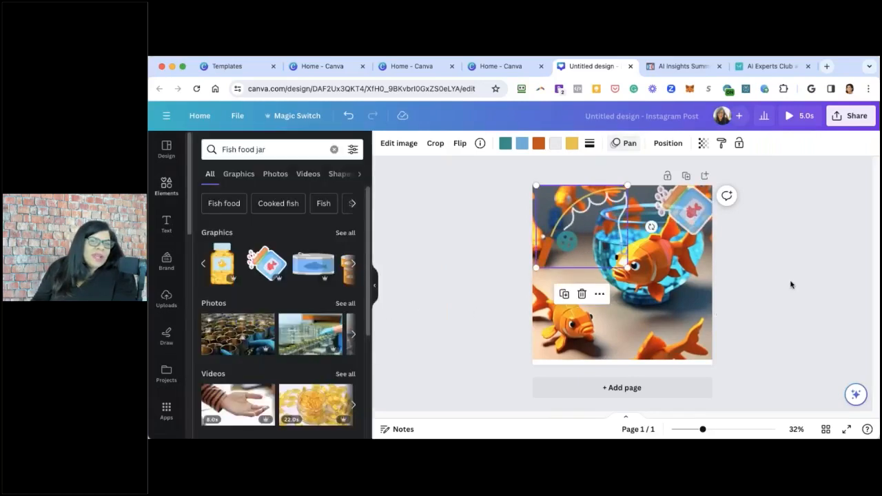
Play the animated Instagram Post in the preview and return to the editor.
left_click(799, 115)
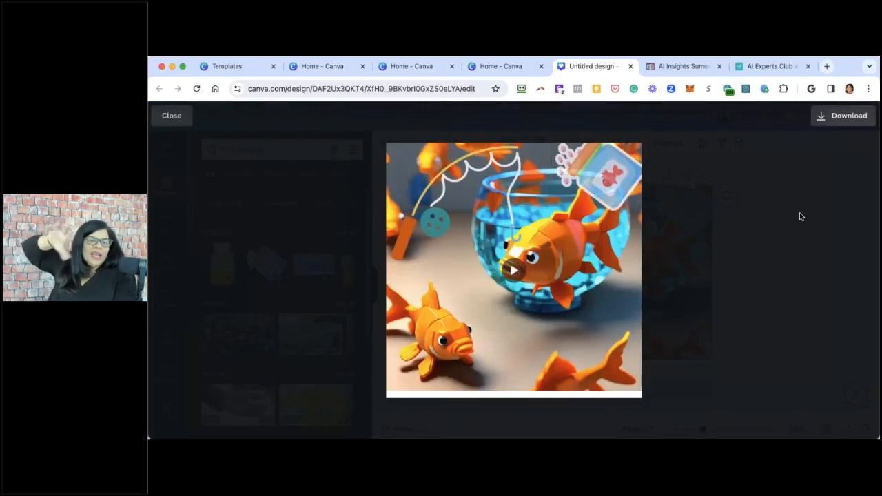
left_click(514, 273)
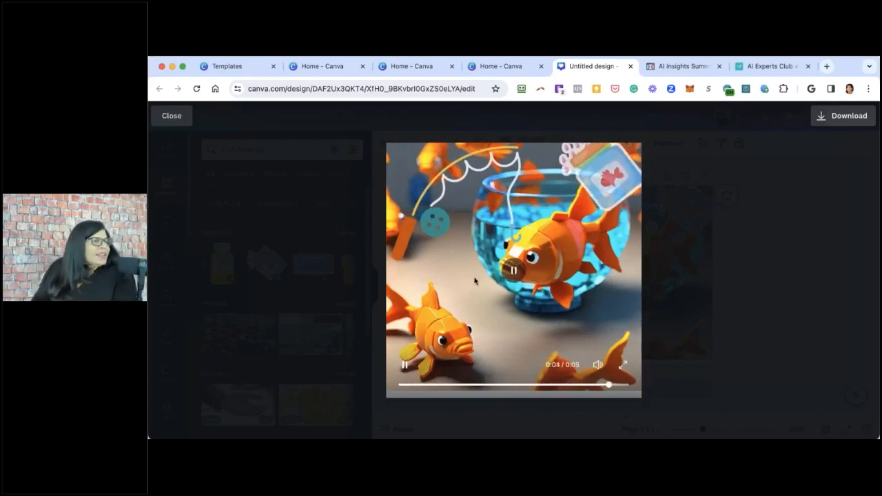
left_click(183, 122)
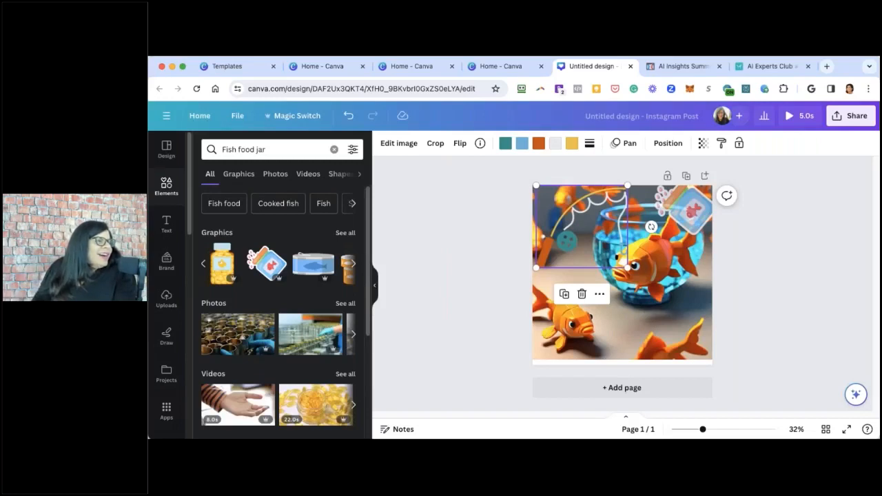
Look through the fishing rod's image effects, the page animations, and its element animations and motion effects.
left_click(693, 214)
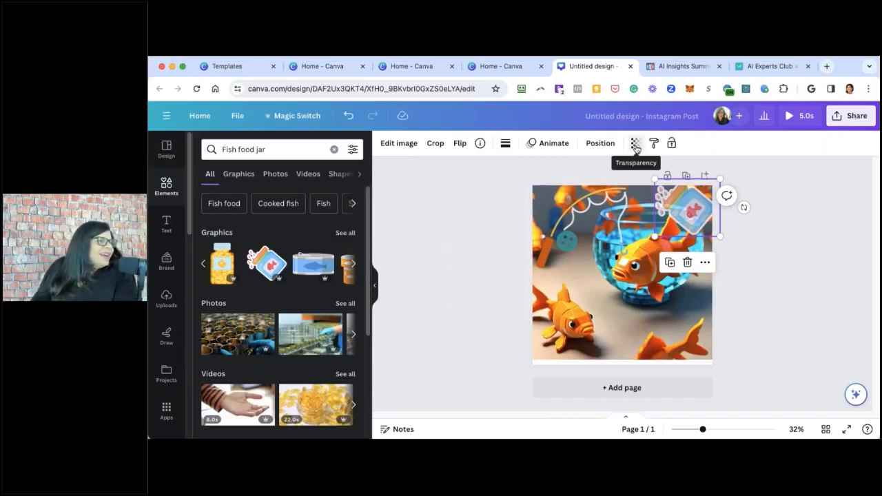
left_click(614, 256)
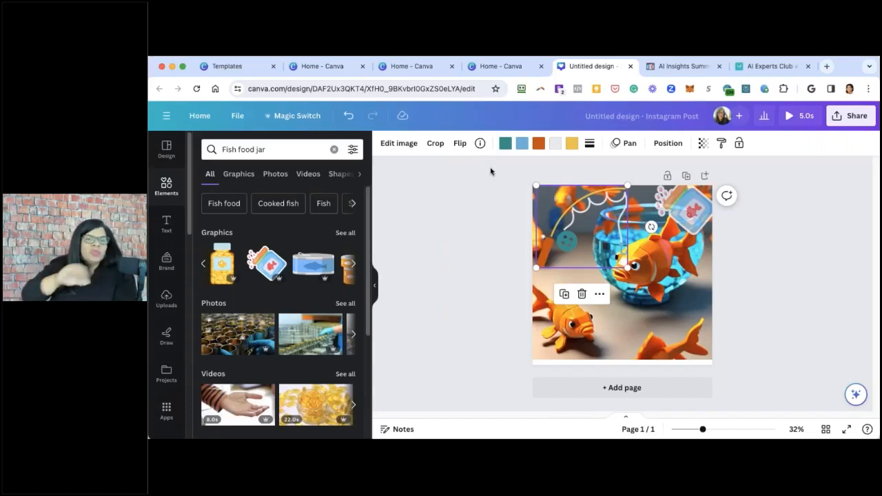
left_click(399, 144)
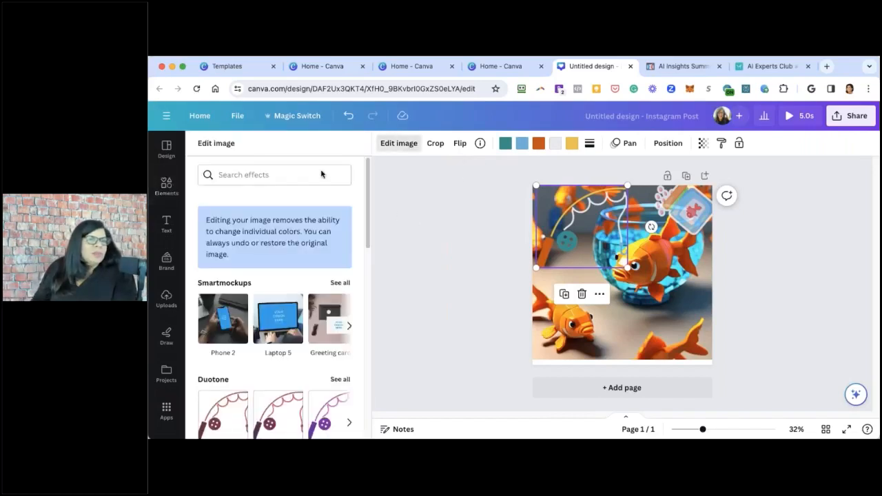
left_click(625, 143)
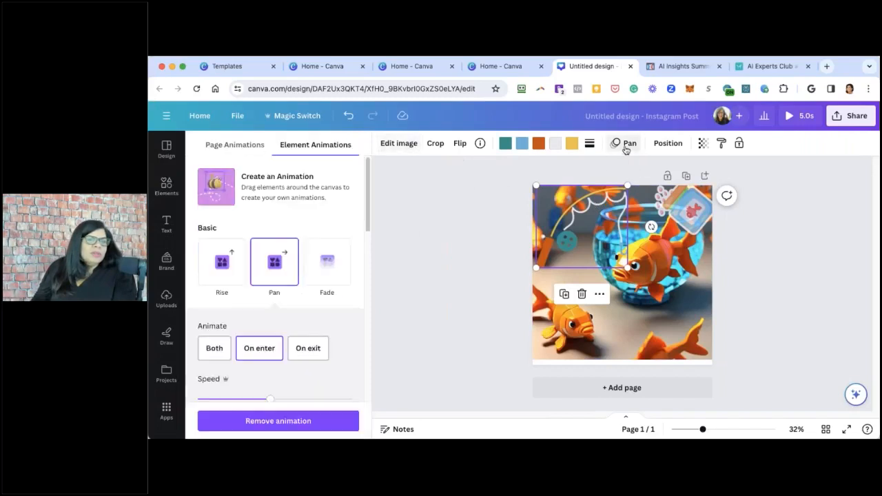
scroll(255, 282, "down", 5)
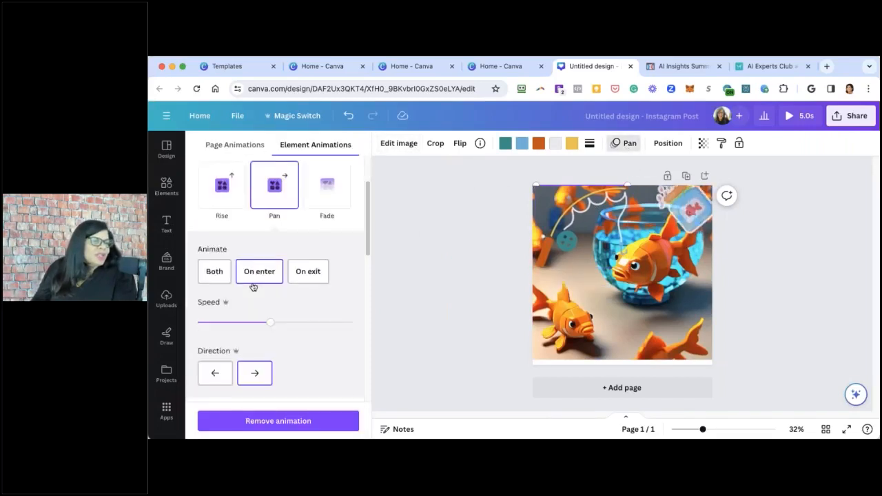
scroll(253, 286, "down", 5)
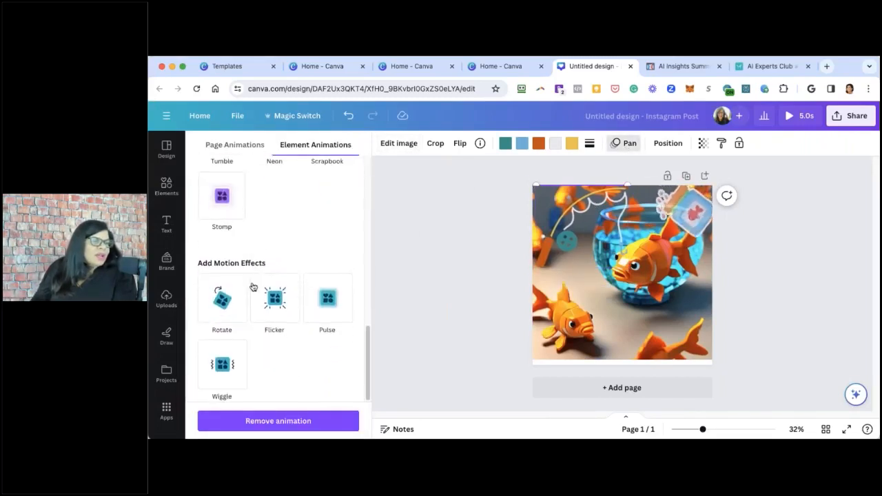
scroll(252, 286, "up", 15)
left_click(237, 144)
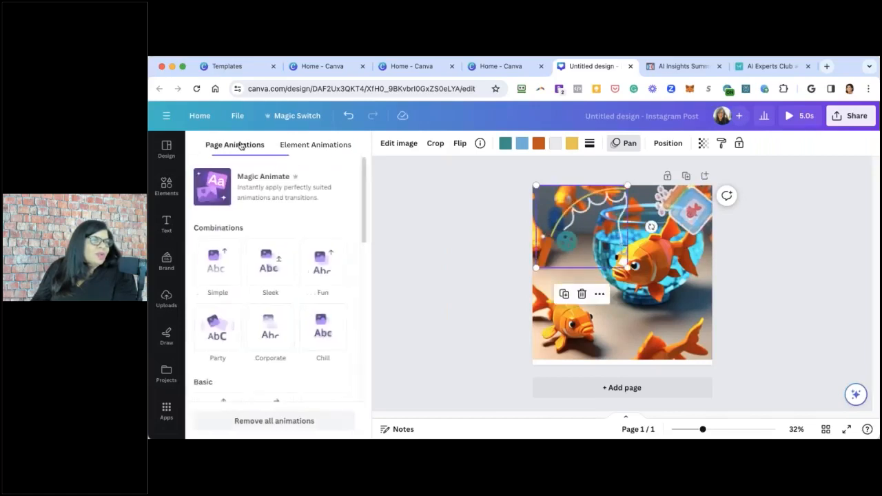
left_click(316, 146)
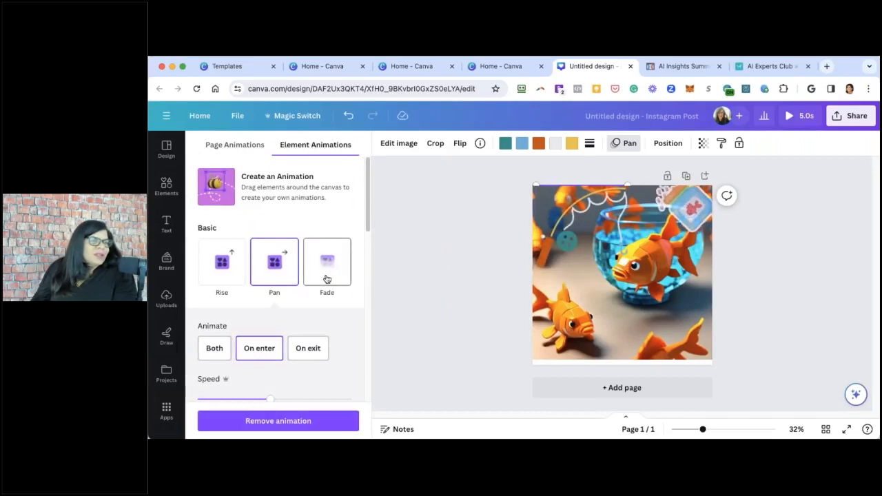
scroll(326, 278, "down", 4)
scroll(326, 278, "down", 2)
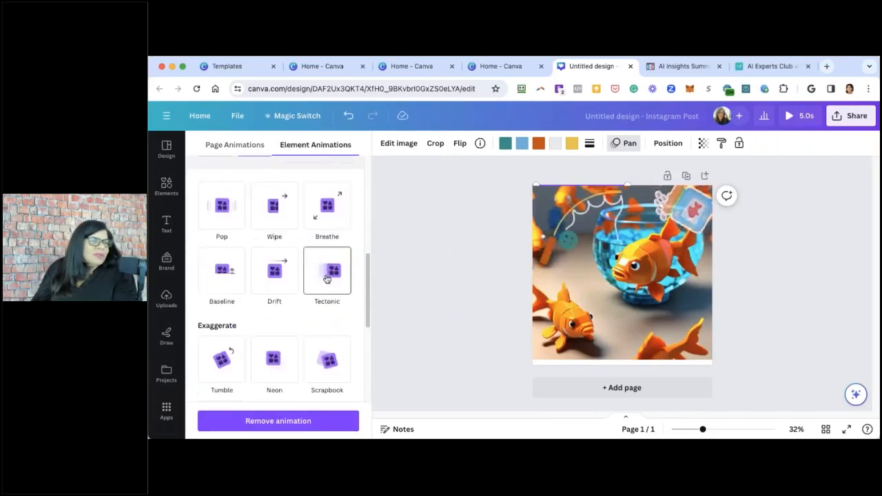
scroll(326, 278, "down", 2)
scroll(327, 278, "down", 4)
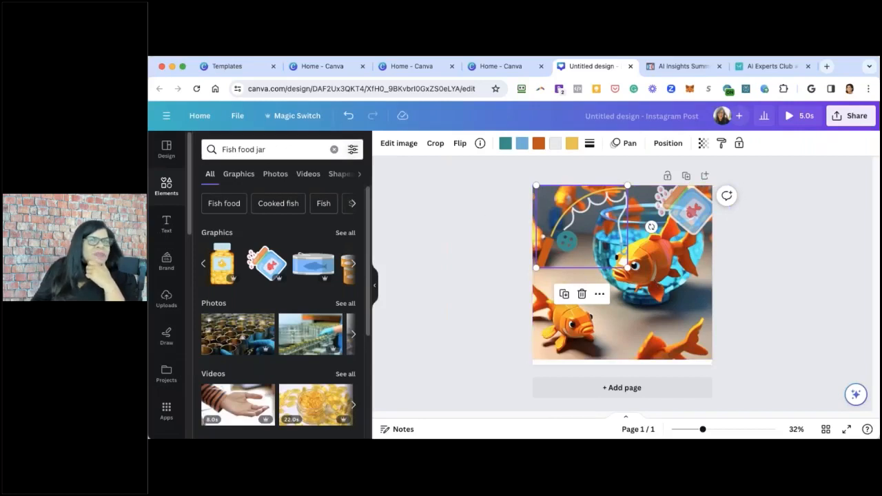
Open Pixabay's sound effects search in a new browser tab and search for "bubbles".
left_click(826, 67)
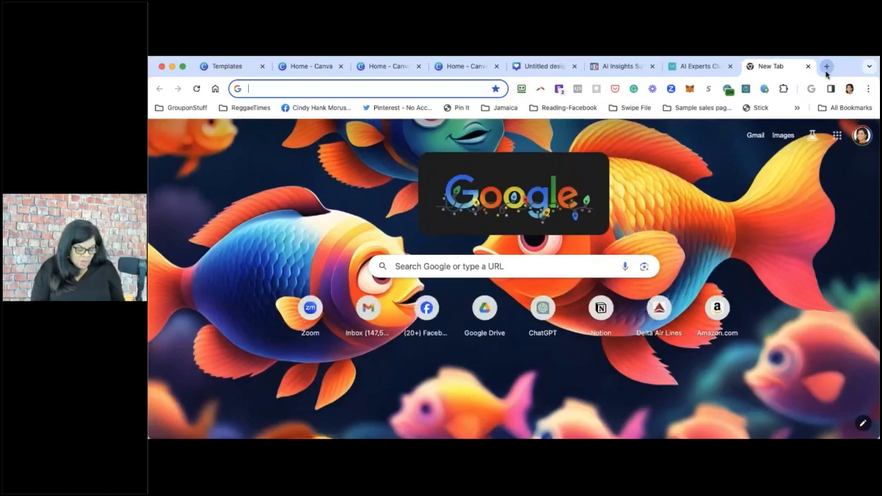
type("pix")
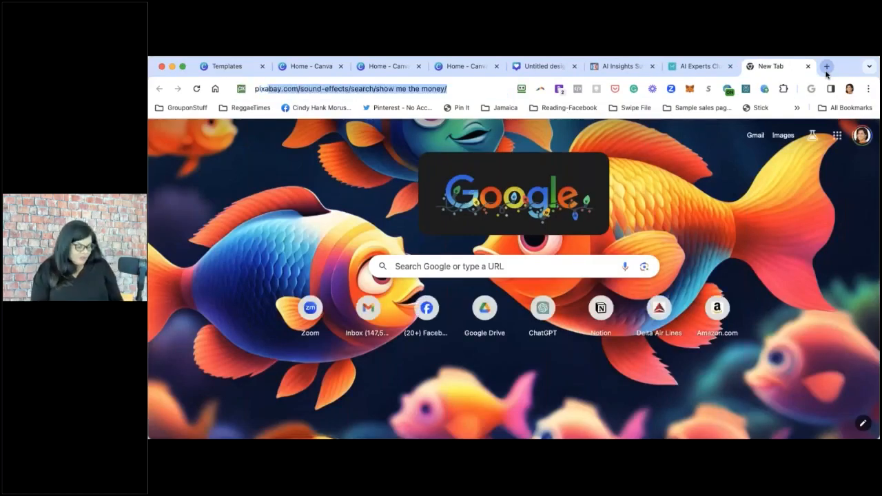
key("Return")
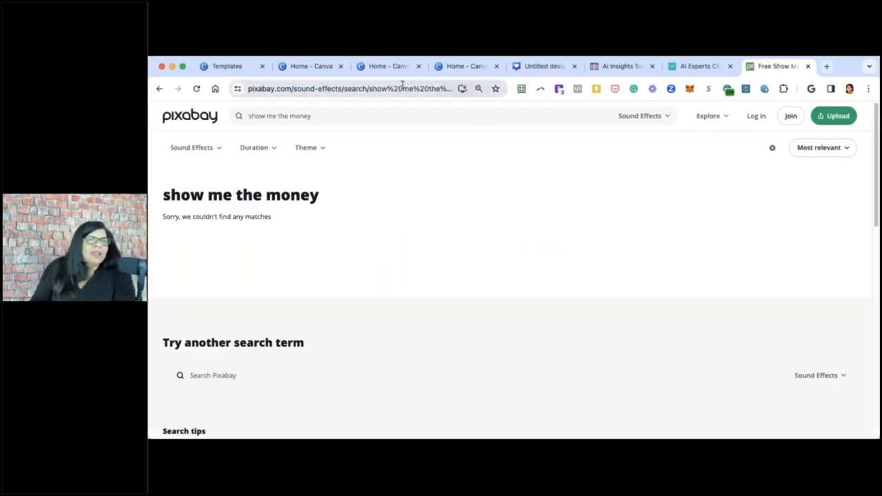
left_click(447, 108)
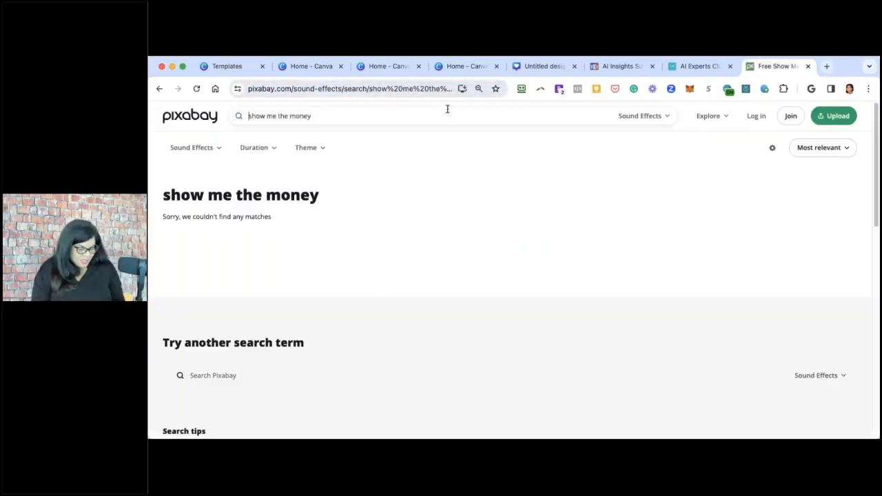
type("bubbles")
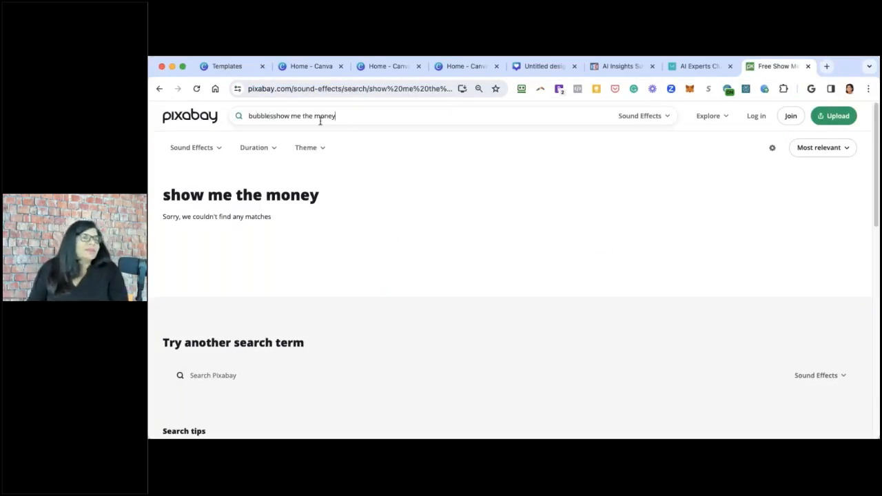
key("shift+super+Right")
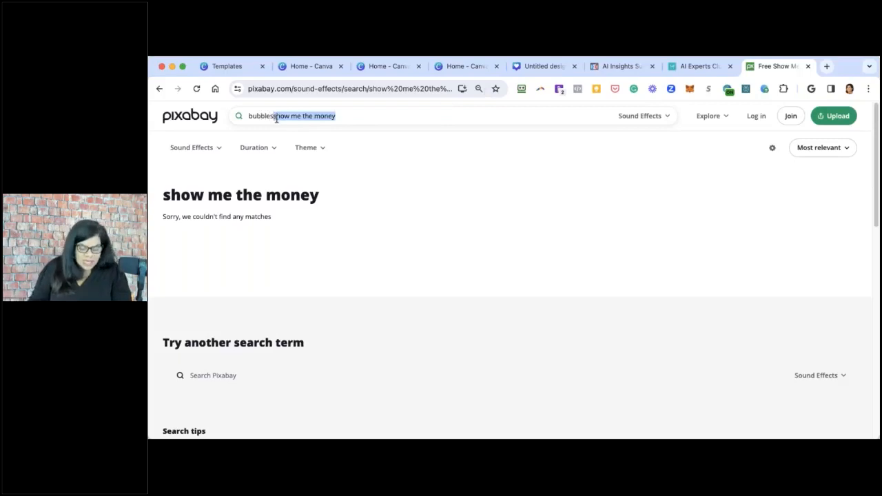
key("BackSpace")
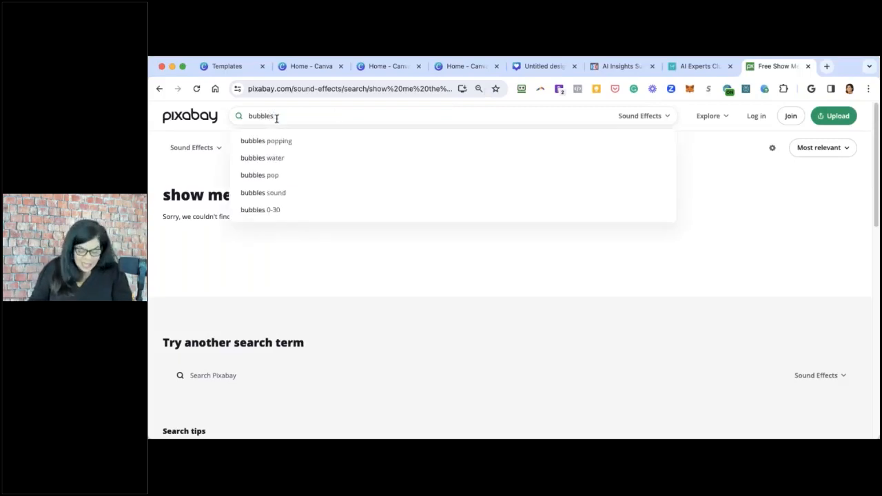
key("Return")
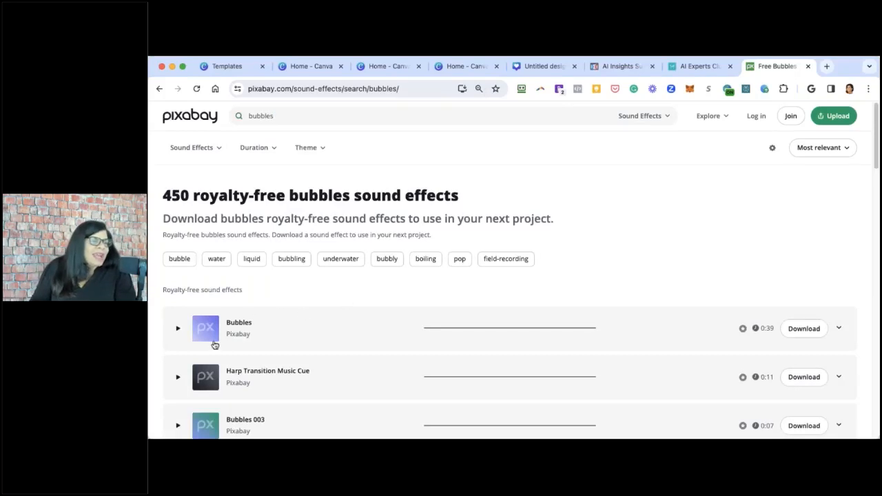
Preview and download the Bubbles 003 sound effect, and preview the Harp Transition Music Cue.
left_click(179, 426)
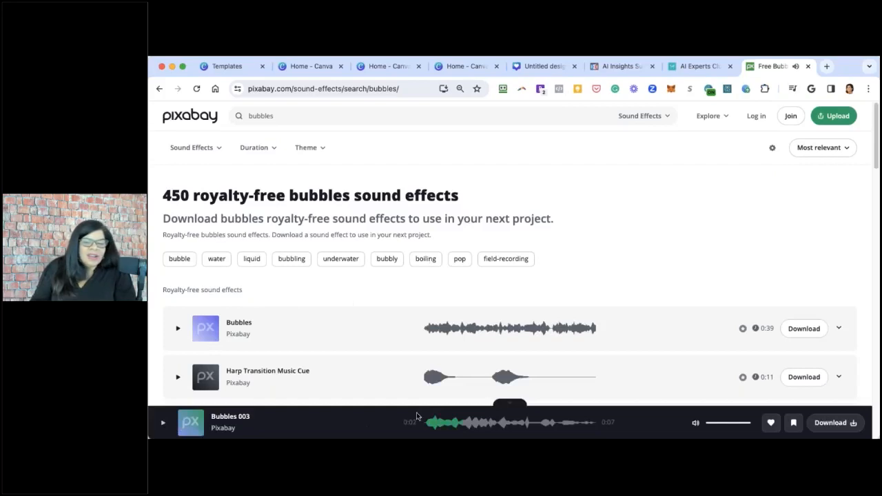
left_click(856, 424)
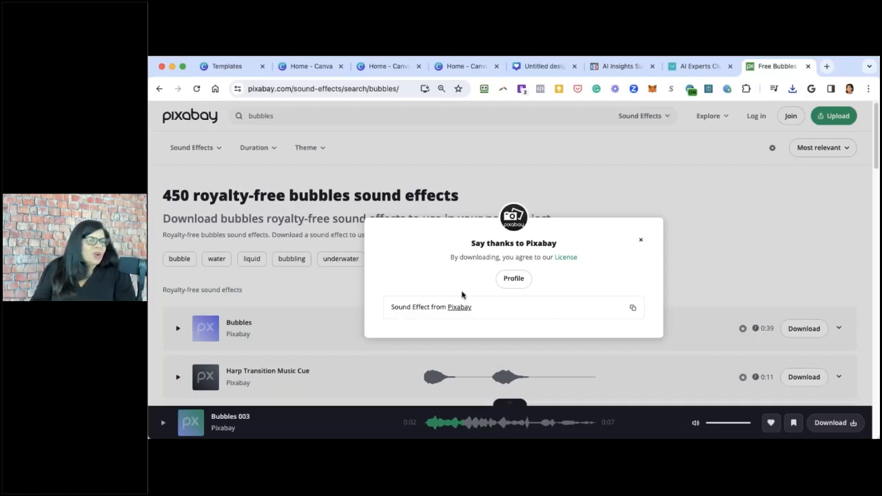
left_click(639, 240)
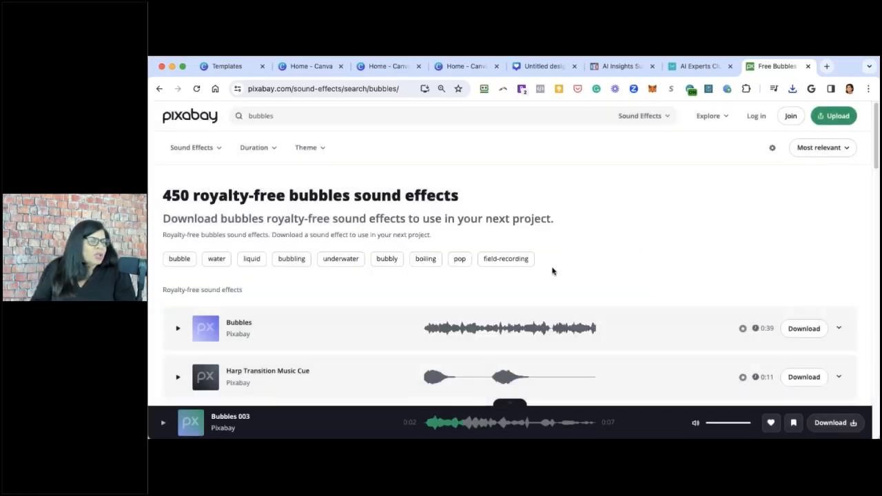
left_click(177, 377)
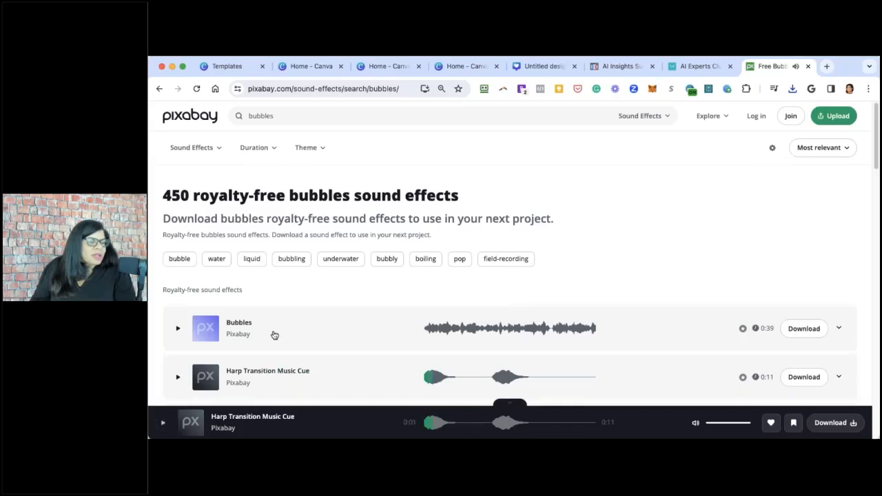
Preview the Bubbles 003 sound effect again in the Pixabay results.
scroll(271, 335, "down", 3)
left_click(178, 282)
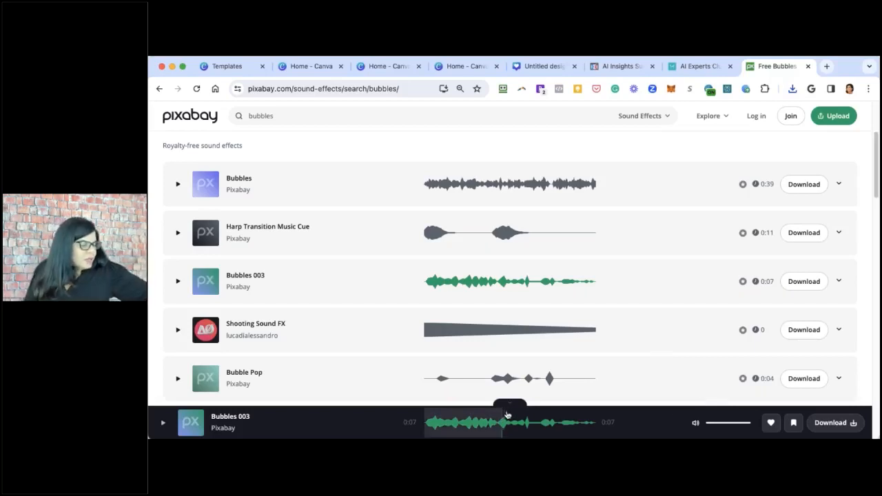
left_click(177, 281)
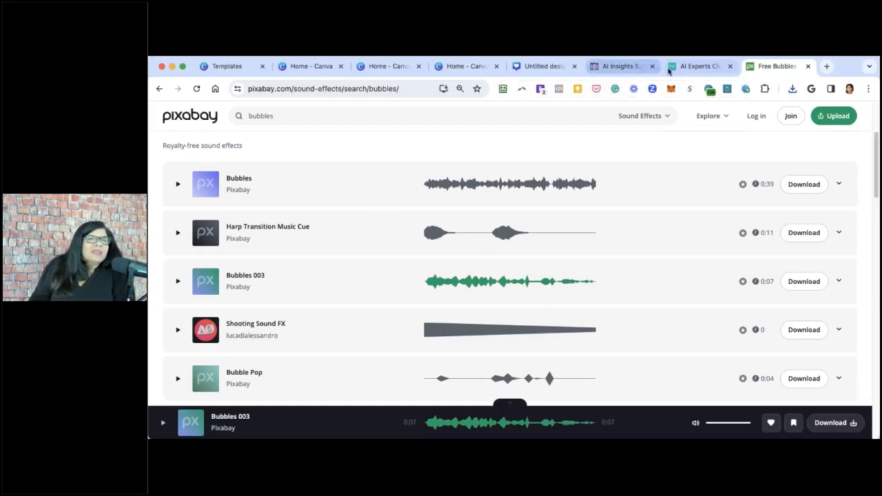
Switch back to the Canva Instagram Post and look at the stock audio library.
left_click(525, 68)
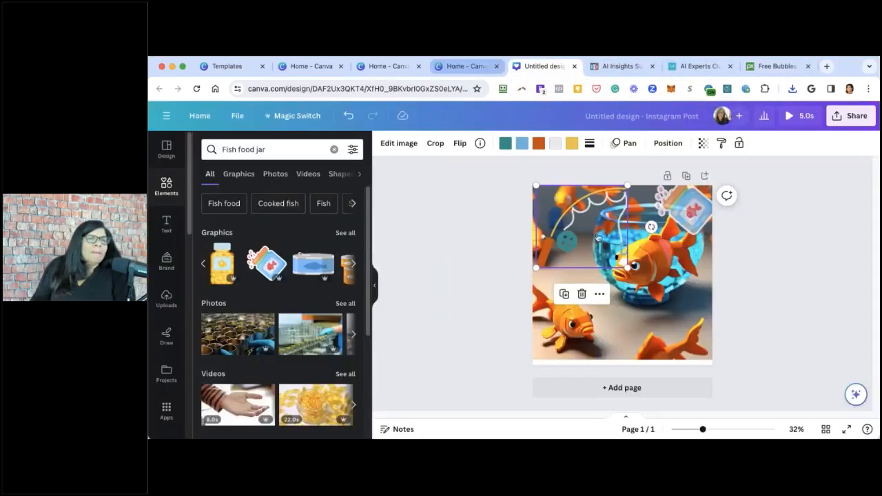
left_click(456, 231)
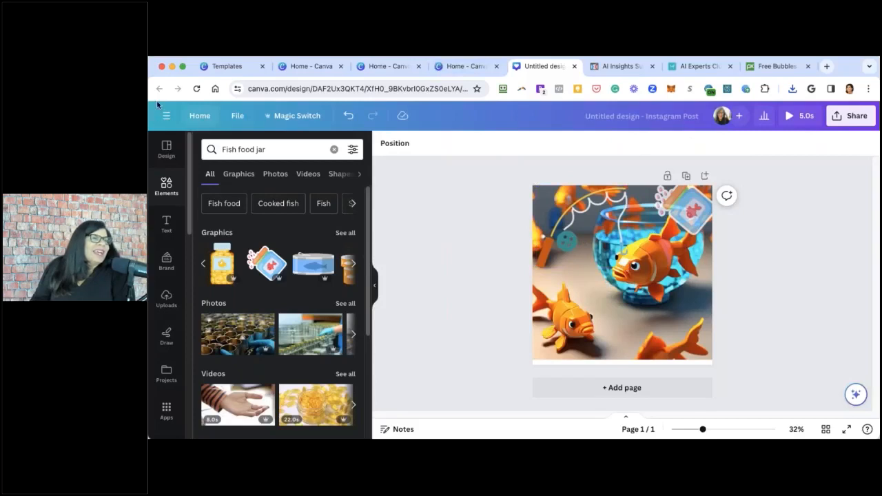
scroll(176, 279, "down", 4)
scroll(176, 283, "down", 2)
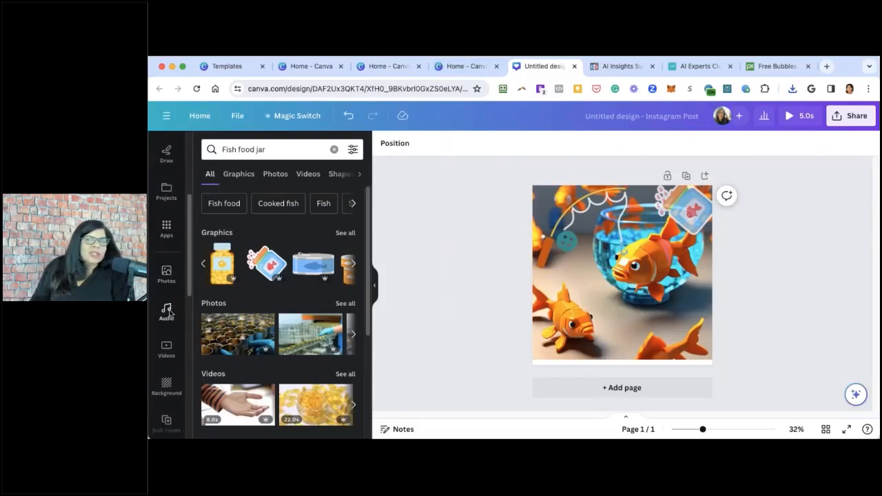
left_click(166, 312)
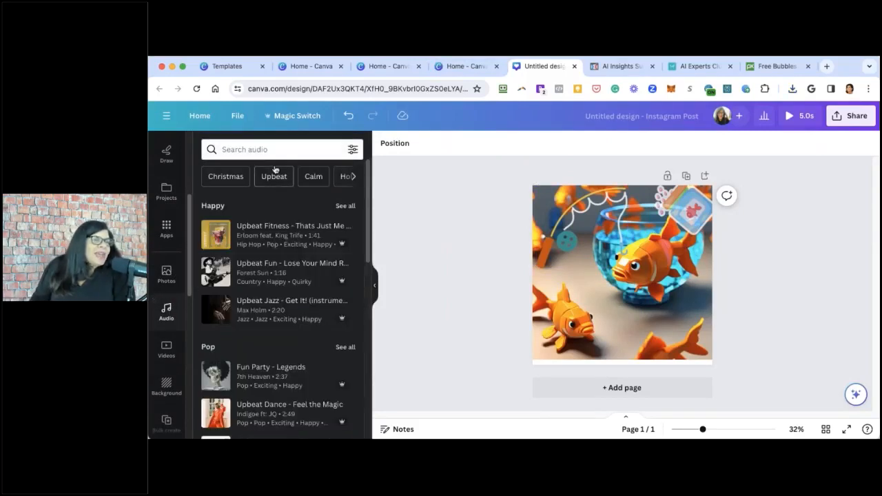
scroll(176, 221, "up", 5)
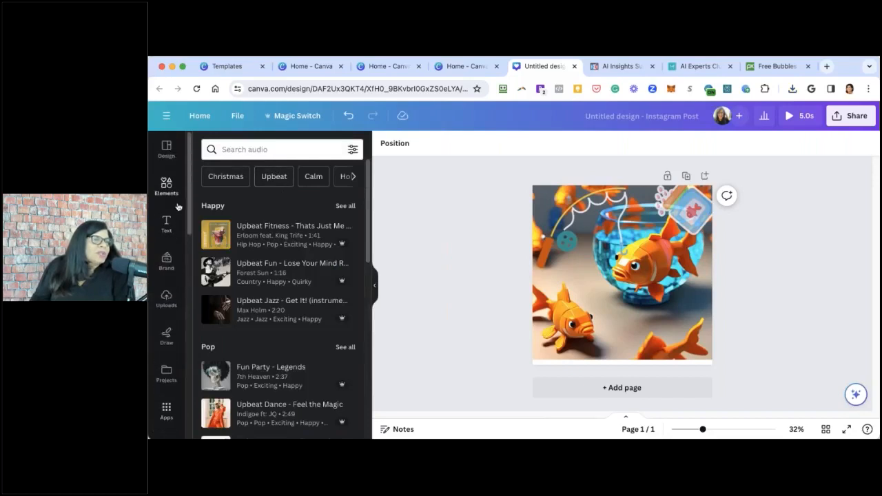
Upload the downloaded bubbles-003-6397.mp3 sound effect and add it to the page as an audio track.
left_click(166, 298)
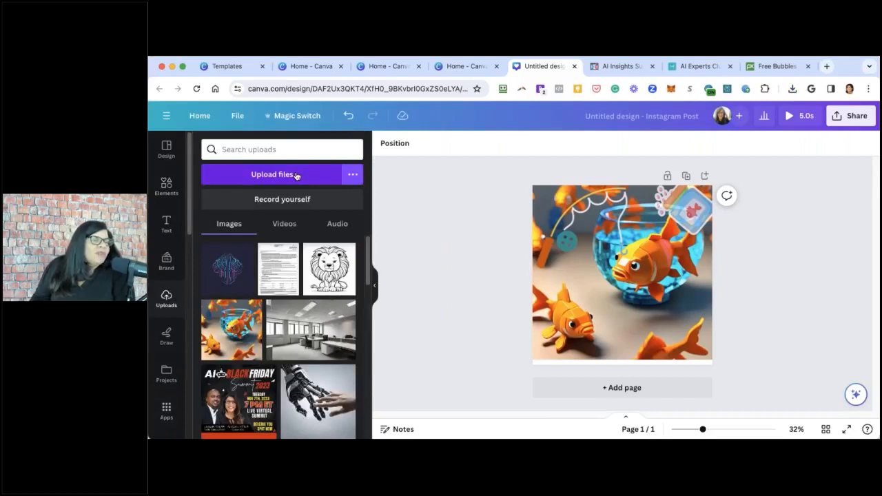
left_click(296, 177)
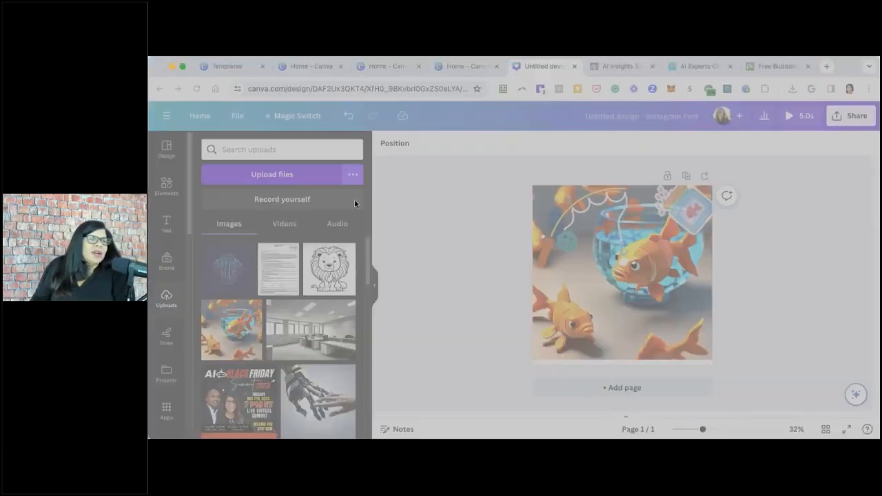
double_click(435, 197)
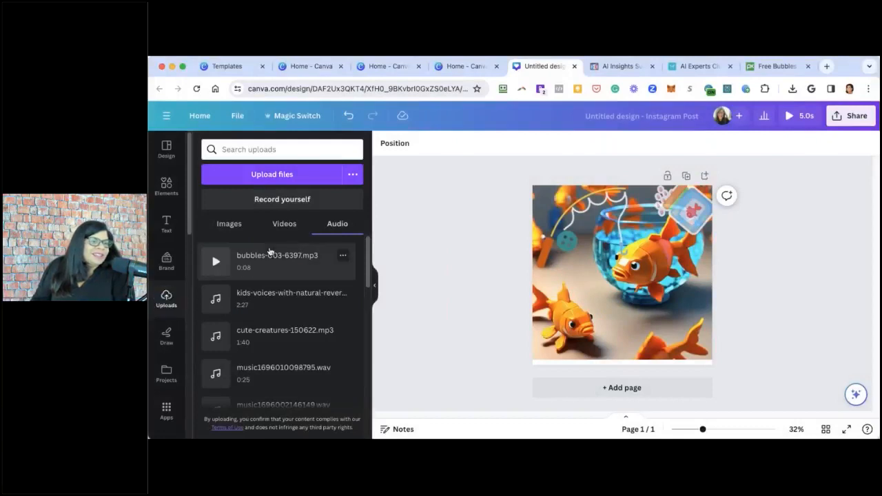
left_click(270, 251)
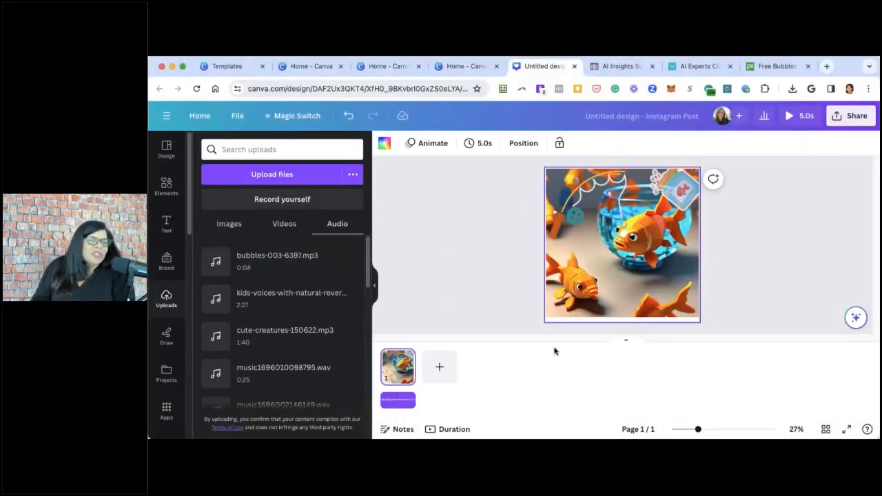
Remove the fishing rod from the page and play the post with its bubbles sound in the preview.
left_click(578, 197)
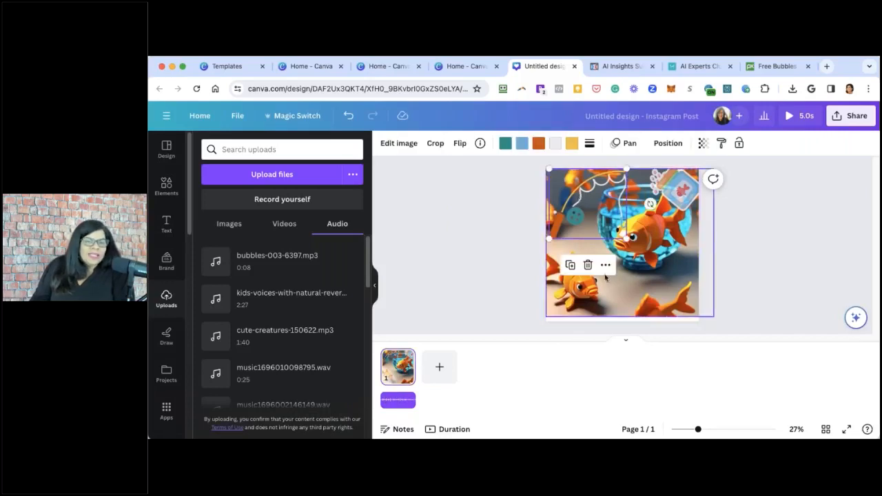
left_click_drag(637, 224, 634, 226)
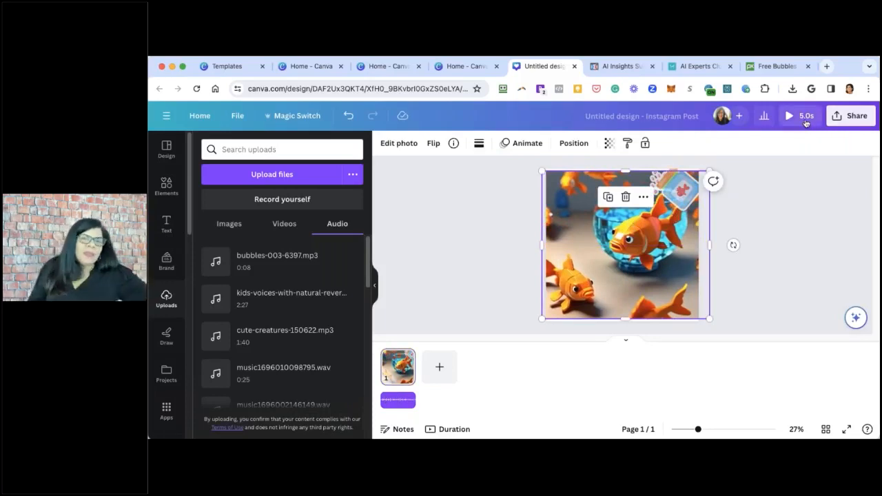
left_click(803, 116)
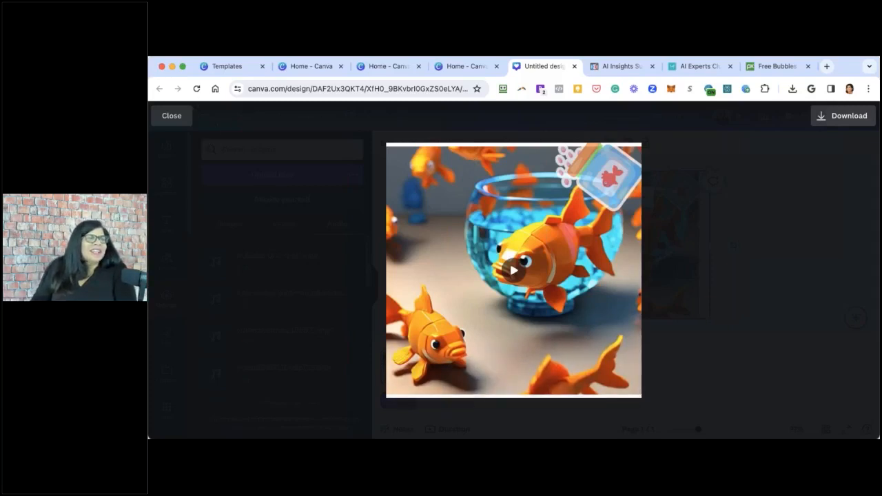
left_click(175, 117)
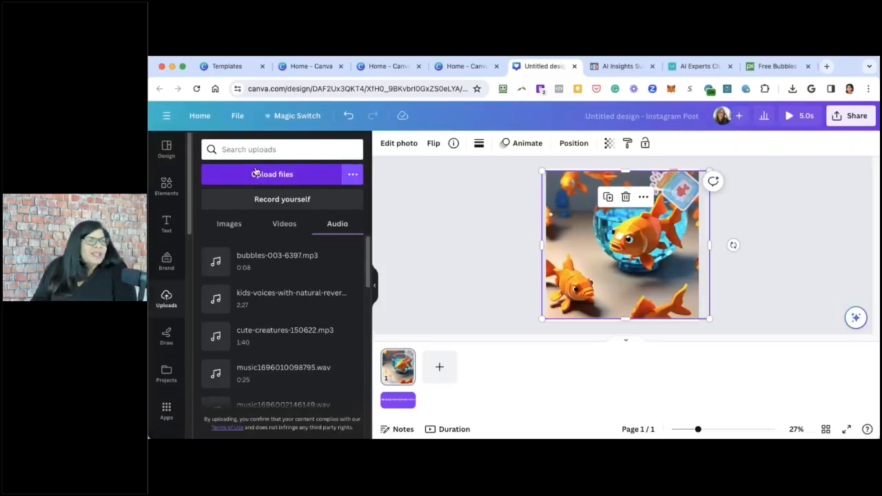
Delete the goldfish photo from the page and search the elements for "fish under water".
left_click(157, 183)
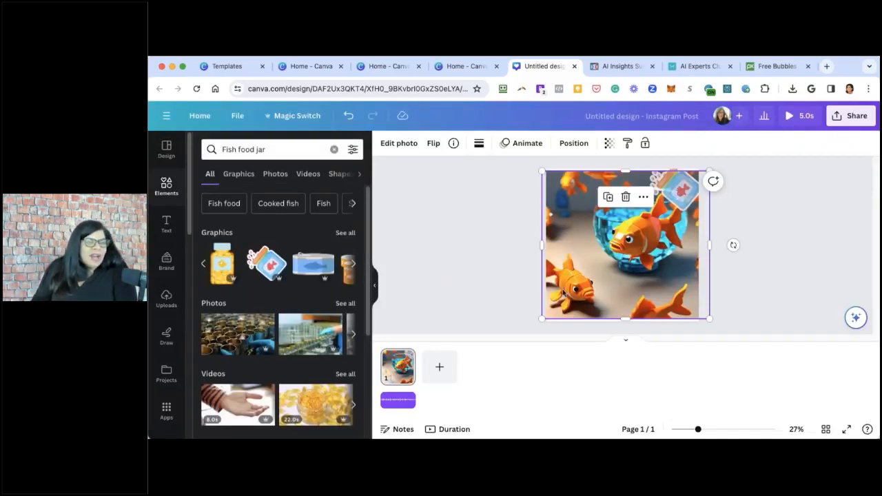
left_click(626, 197)
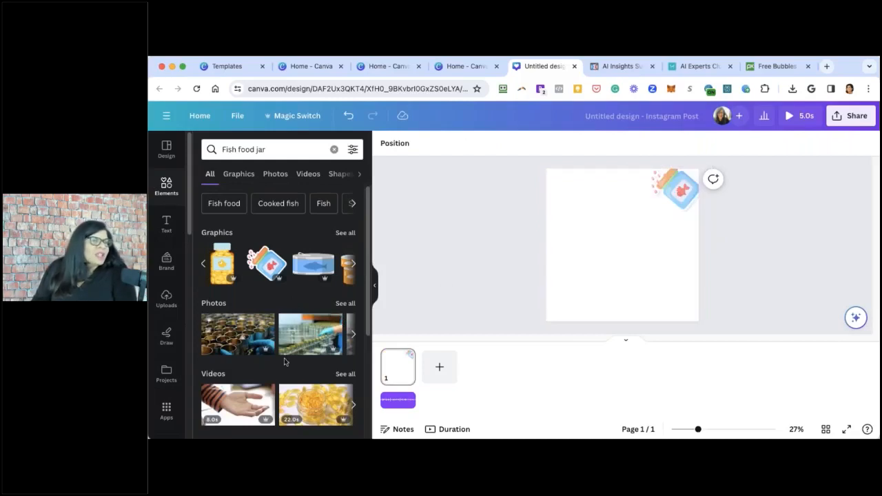
left_click(266, 150)
left_click_drag(266, 149, 209, 141)
type("fish")
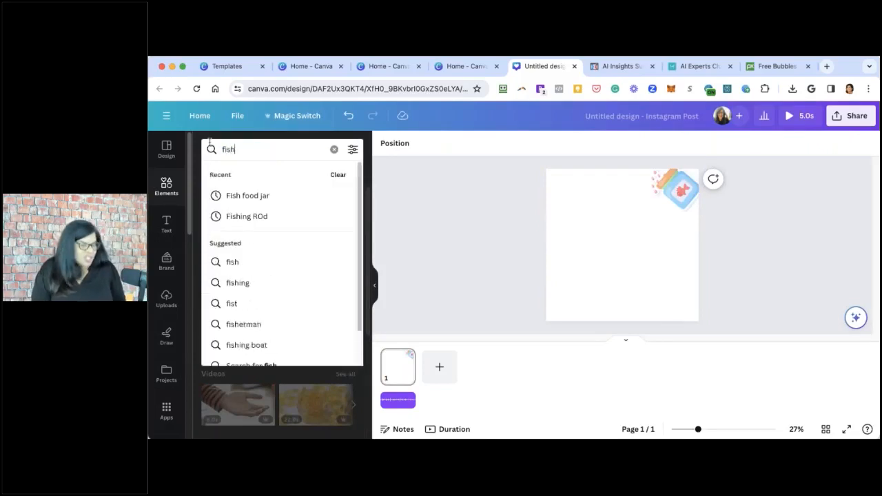
type(" unde")
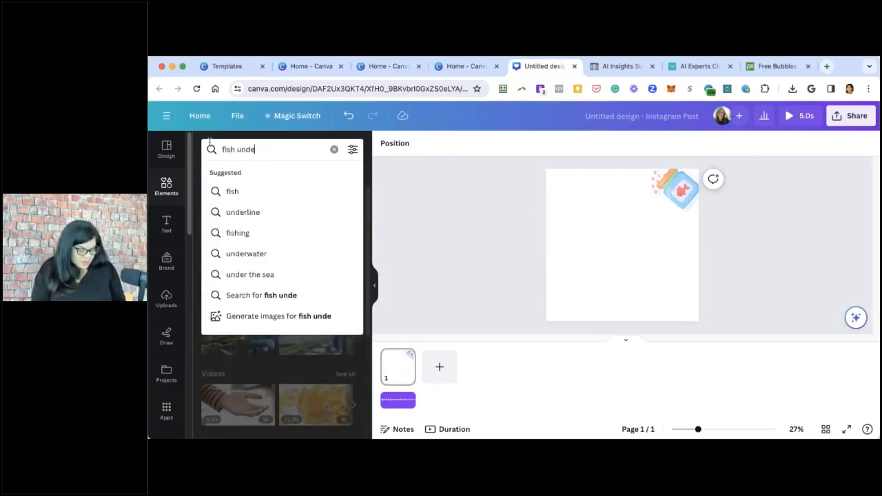
type("r water")
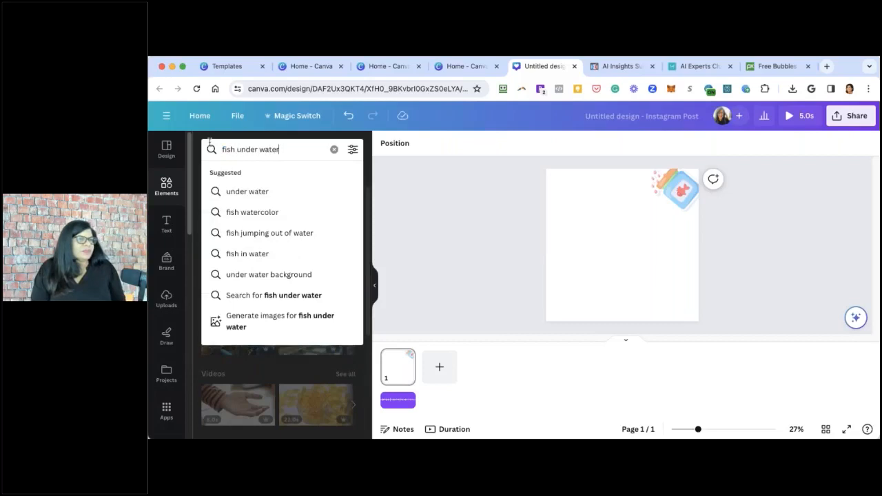
key("Return")
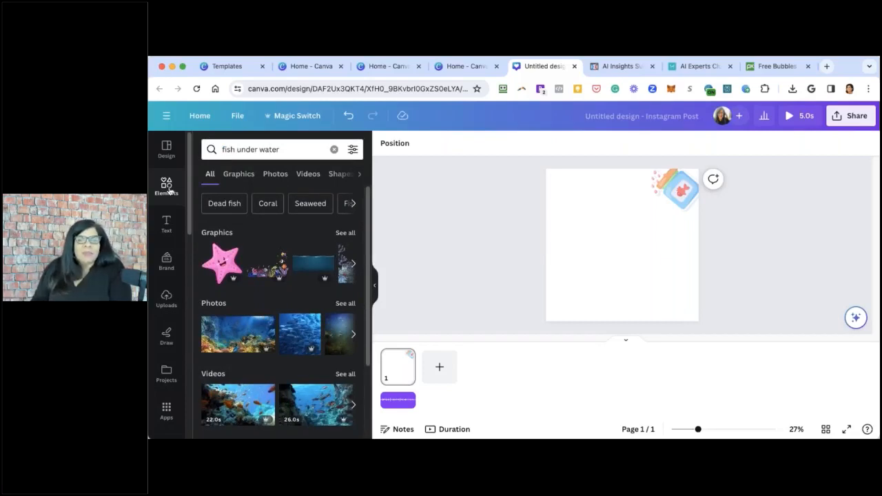
Add the 22-second orange reef fish video to the page and set it as the background.
scroll(248, 296, "down", 3)
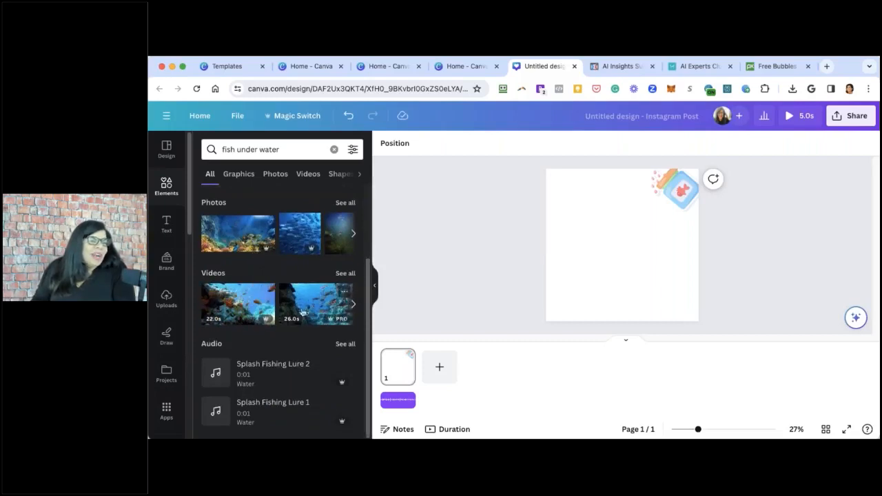
left_click(249, 301)
left_click(639, 184)
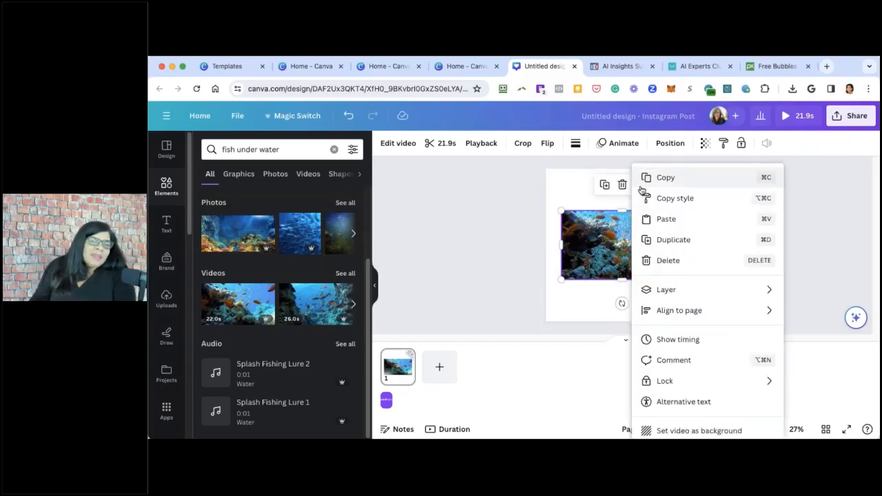
left_click(589, 171)
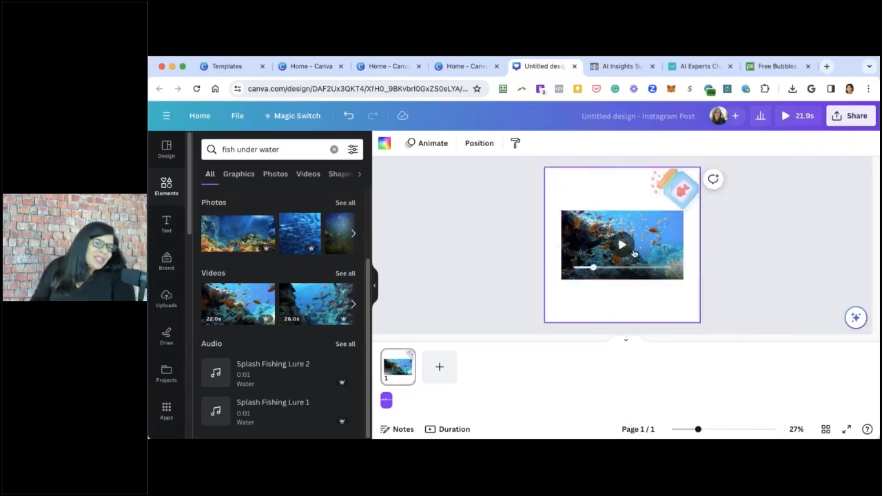
left_click(619, 234)
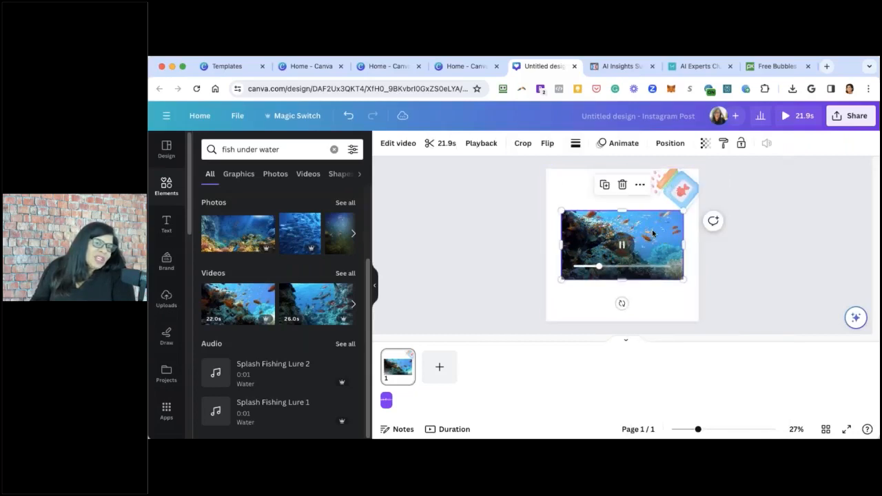
left_click(639, 184)
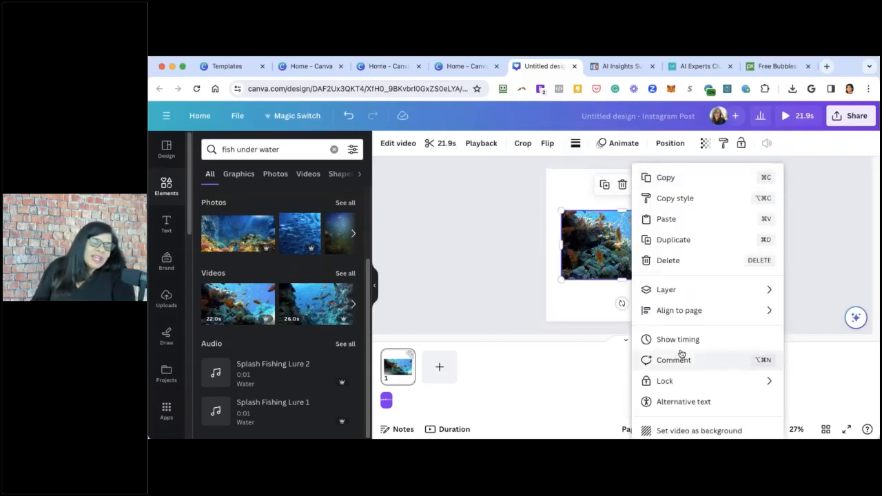
left_click(679, 429)
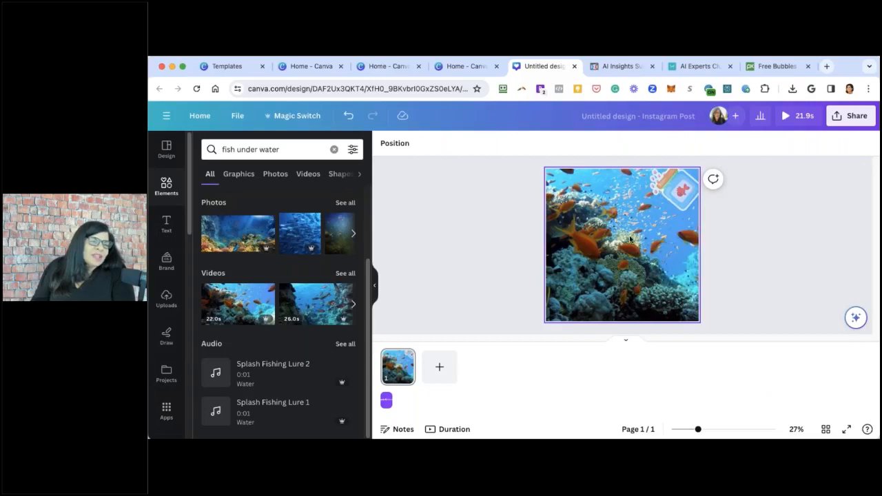
Shift the bubbles audio clip slightly later on the timeline and try to shorten the page from its thumbnail.
left_click(387, 400)
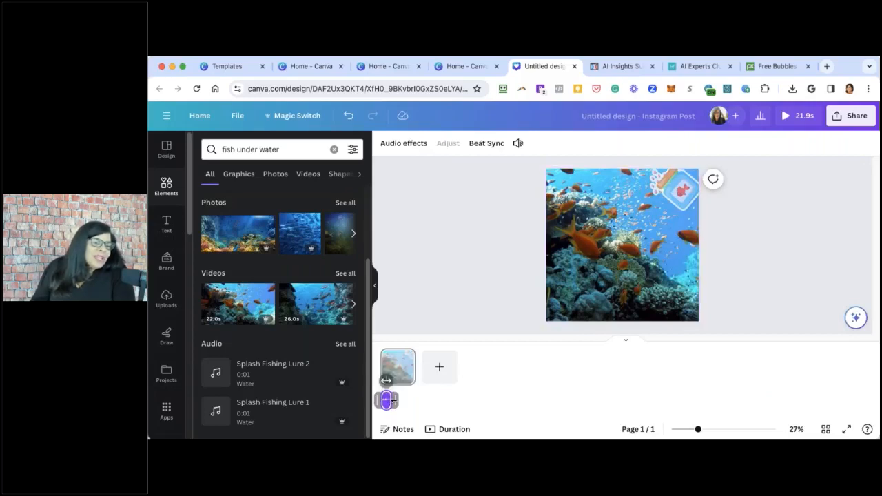
left_click_drag(394, 400, 400, 400)
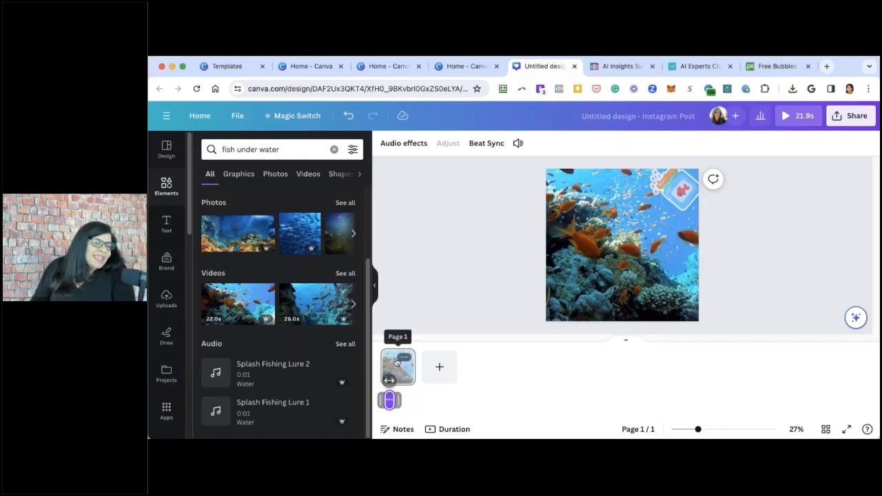
left_click(396, 366)
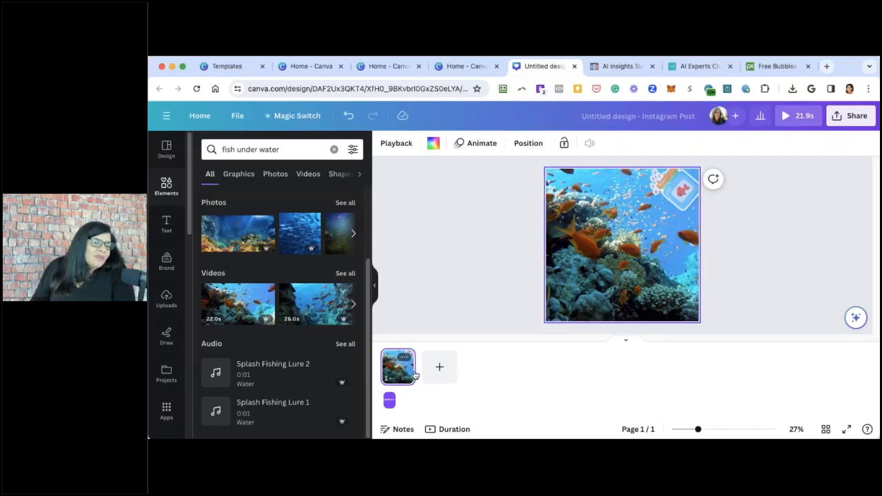
left_click_drag(415, 374, 411, 372)
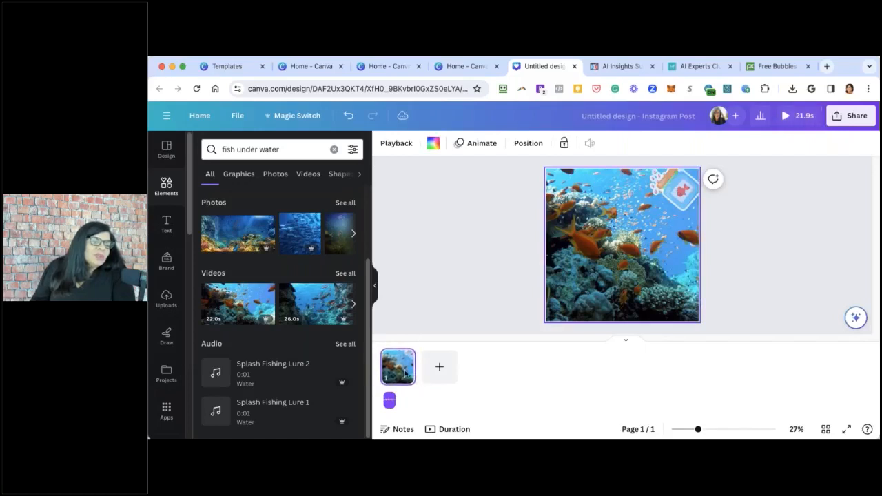
Trim the end of the orange reef fish background video so it runs 7.5 seconds.
left_click(597, 255)
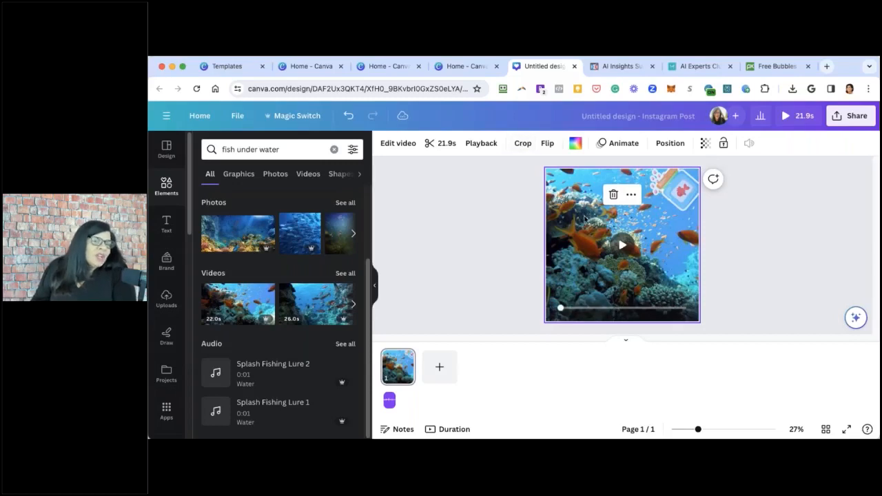
left_click(439, 144)
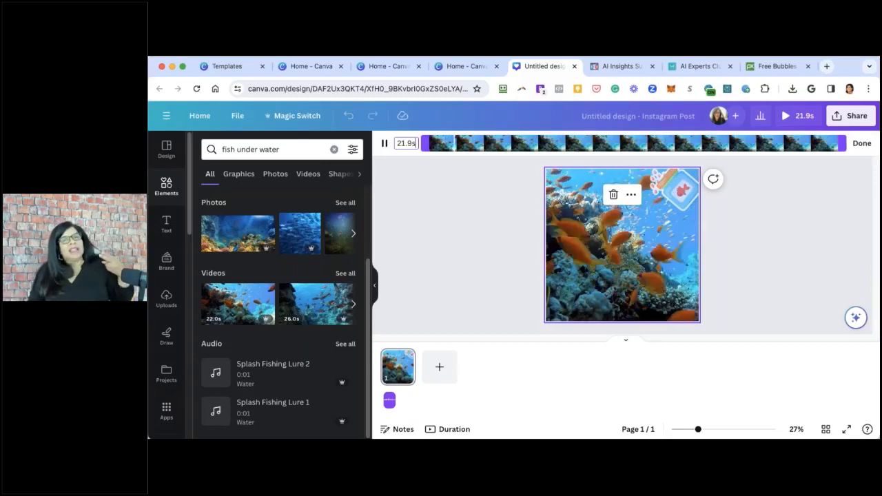
left_click_drag(842, 143, 783, 220)
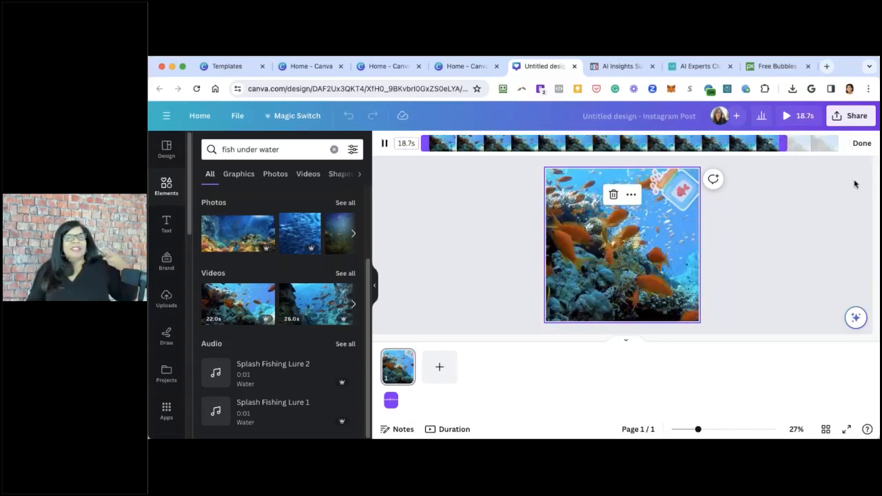
left_click_drag(783, 142, 573, 144)
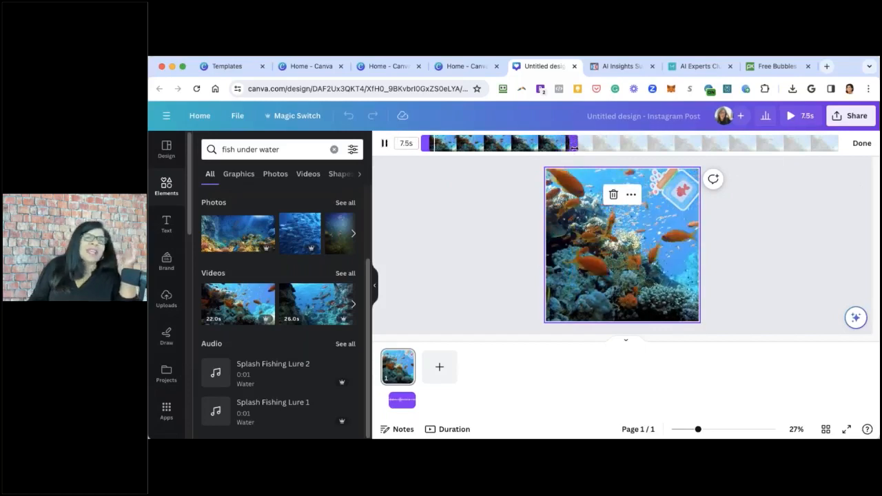
Extend the bubbles audio clip back to the page's start at 7.5 seconds and play the post in the preview.
left_click(397, 399)
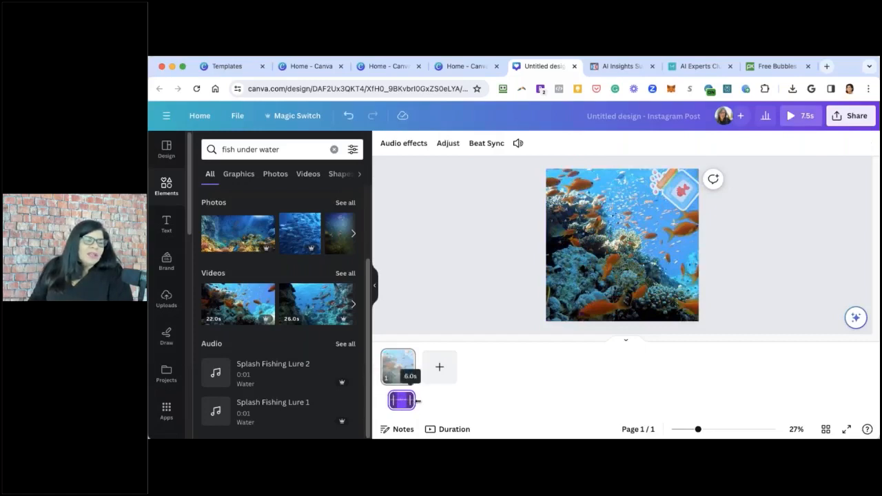
left_click_drag(389, 400, 381, 401)
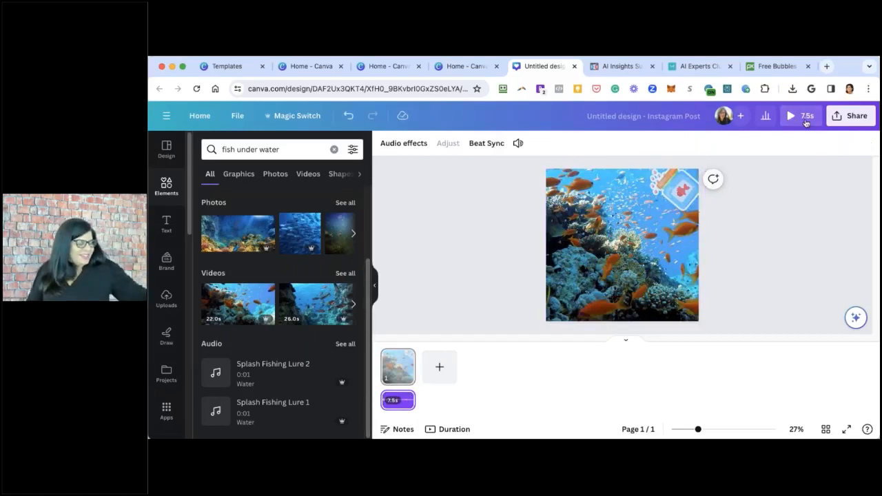
left_click(805, 117)
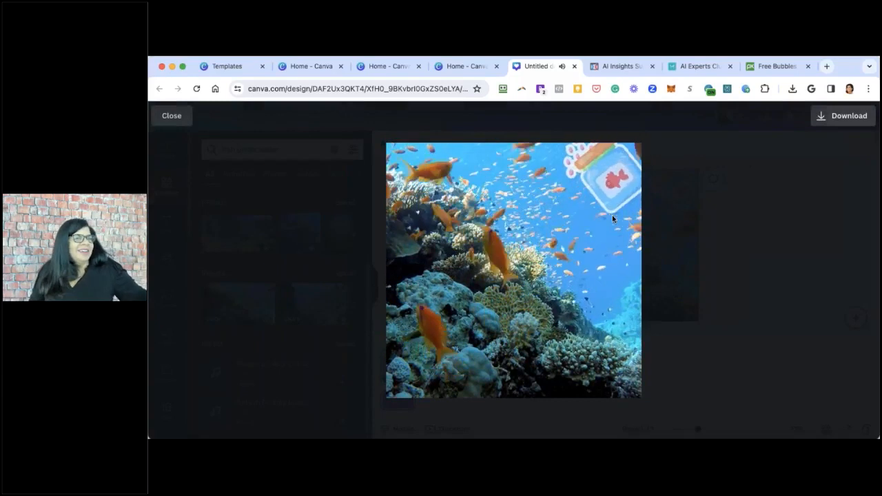
left_click(171, 116)
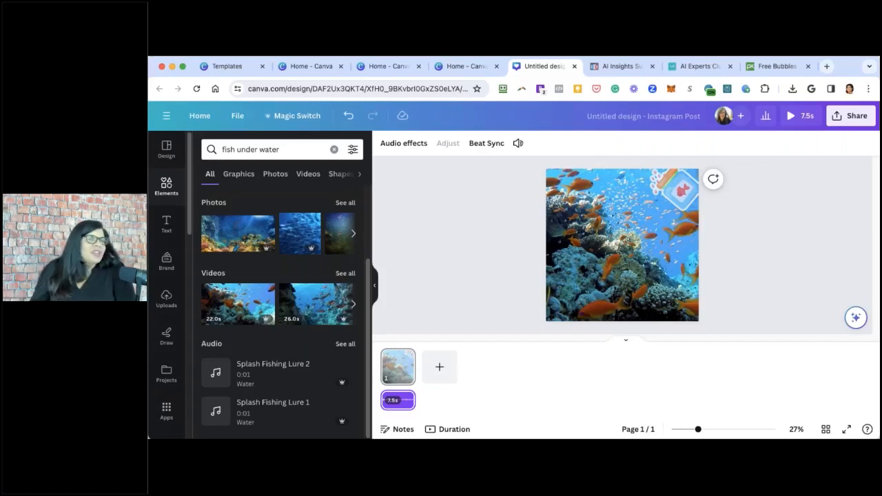
Leave the Instagram post for the Canva home page and look through the recent designs.
left_click(207, 115)
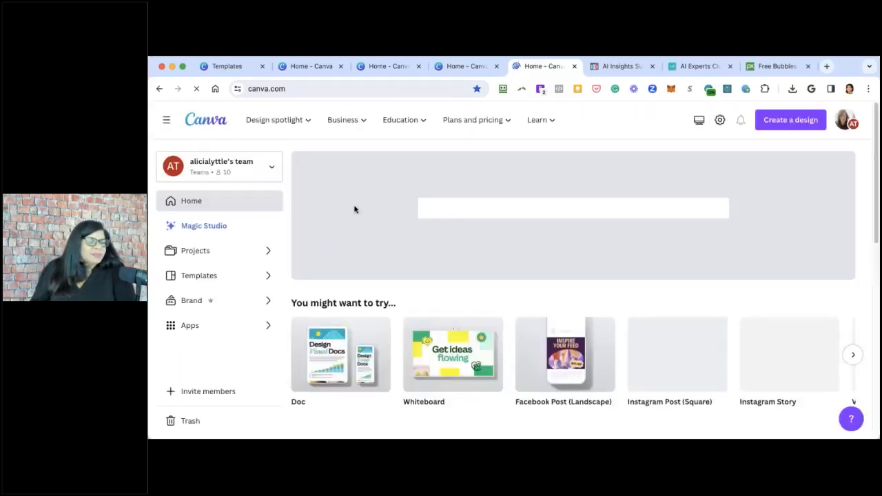
scroll(355, 208, "down", 3)
scroll(453, 157, "down", 4)
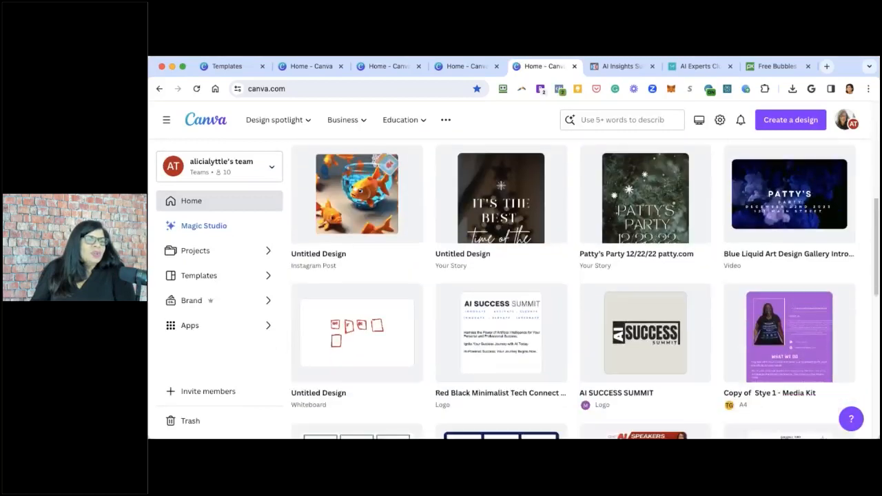
scroll(357, 206, "down", 6)
scroll(357, 206, "up", 12)
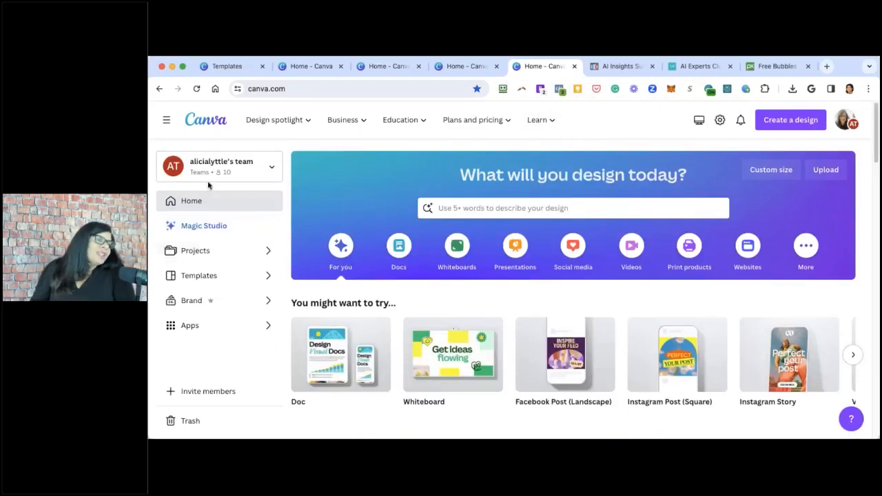
Open Magic Studio and launch the Magic Media trial from its Text to Video tool.
left_click(215, 231)
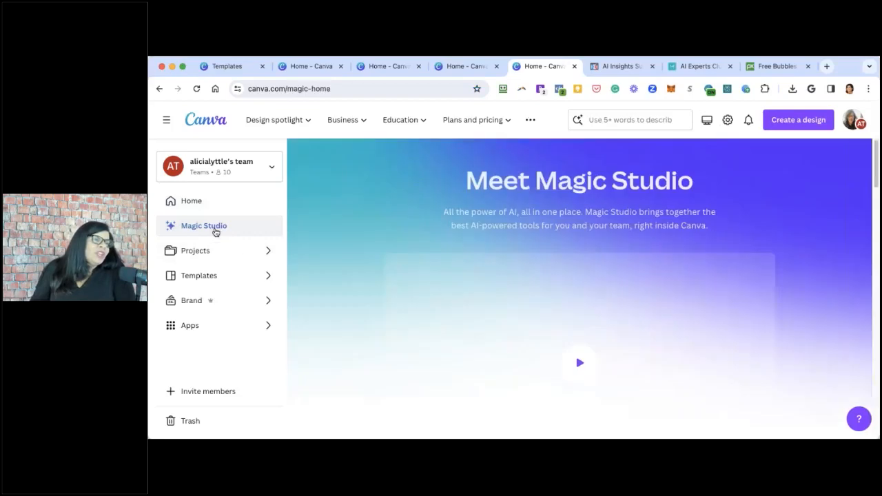
scroll(381, 301, "down", 5)
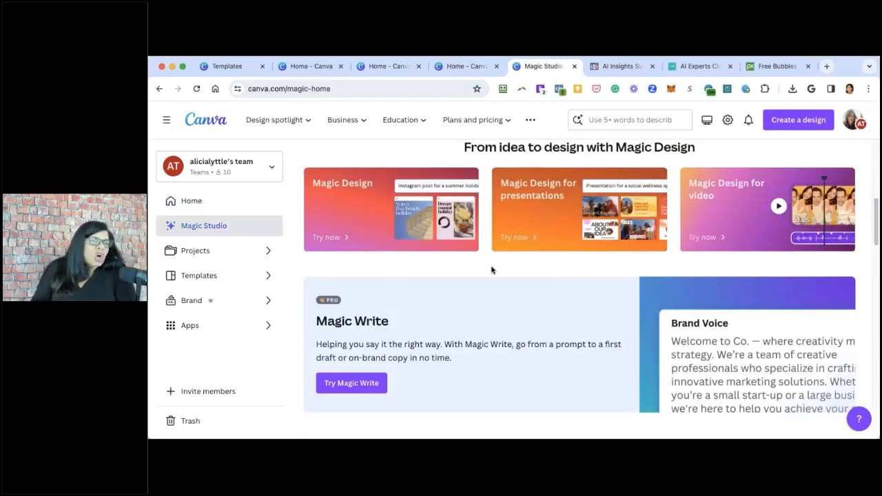
scroll(491, 270, "down", 5)
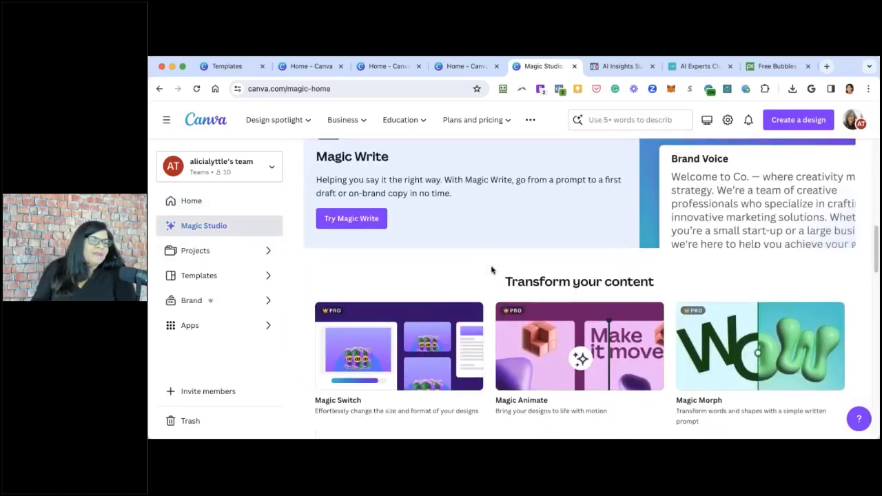
scroll(491, 269, "down", 1)
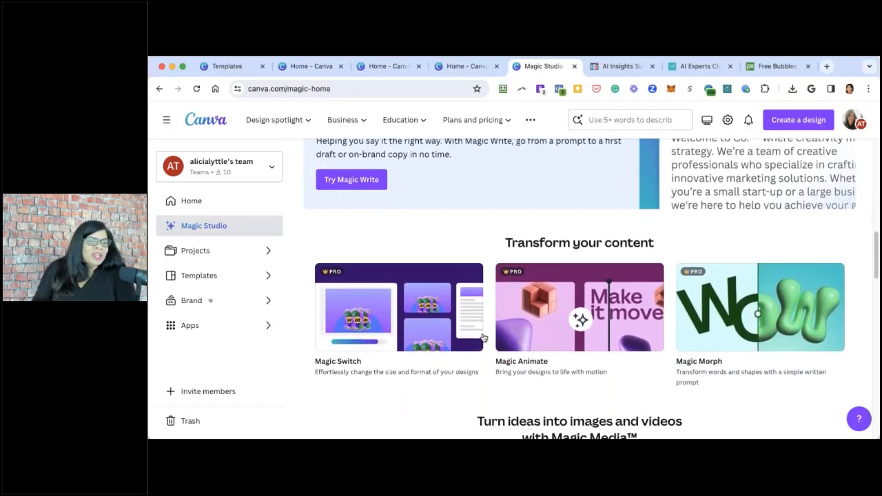
scroll(570, 341, "down", 3)
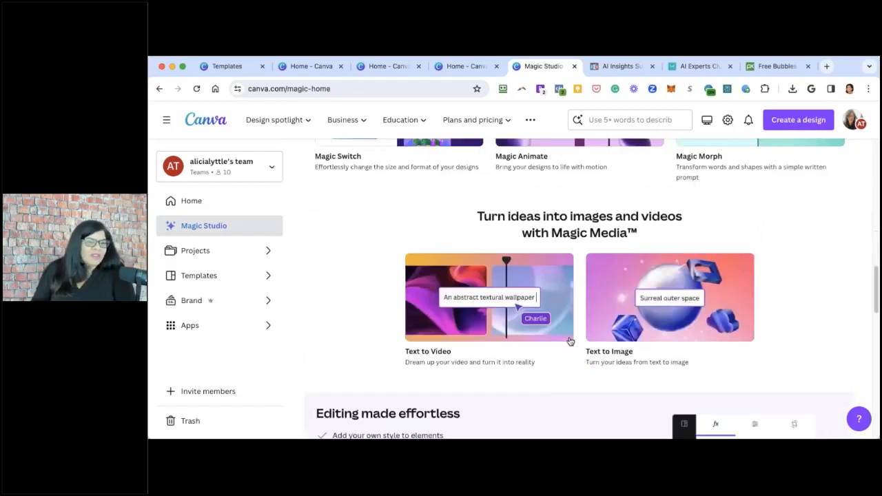
scroll(569, 341, "down", 1)
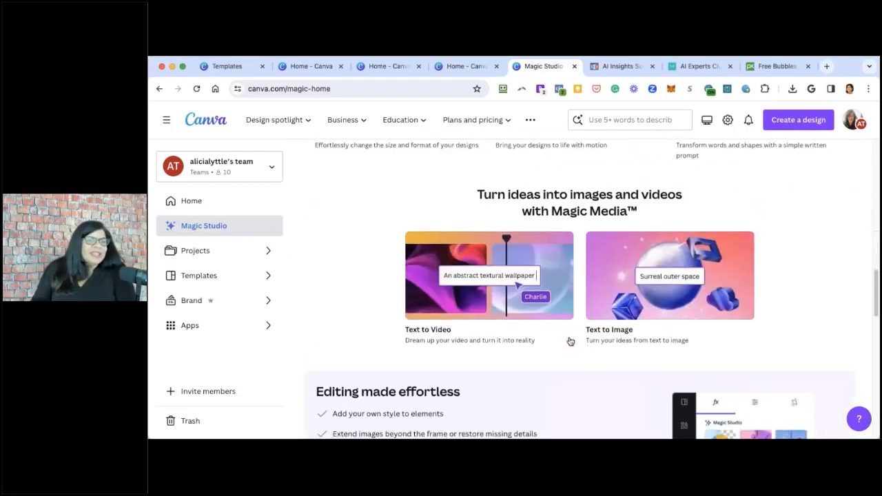
left_click(528, 303)
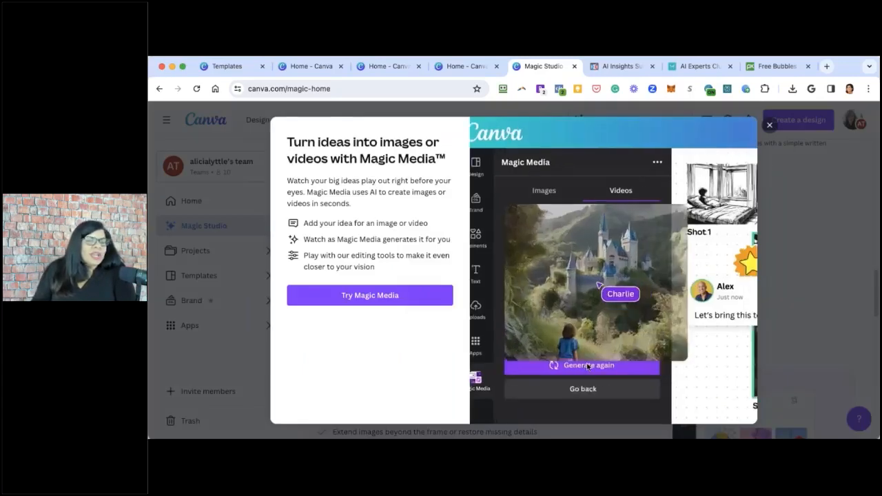
left_click(447, 300)
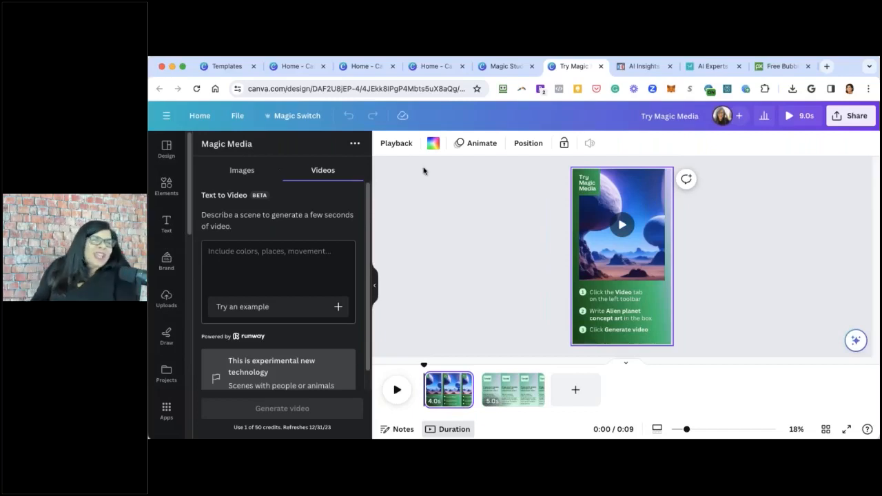
Switch to the AI Insights Summit page and review its headline, registration section and speaker profiles.
left_click(641, 69)
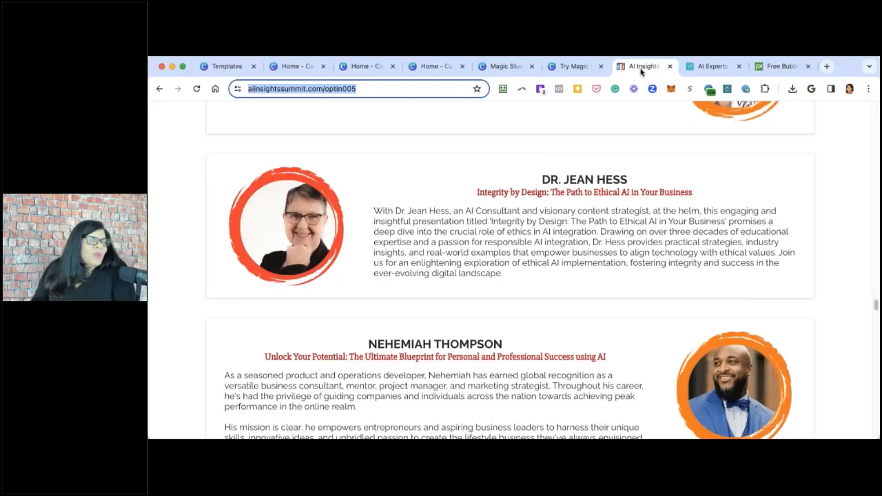
scroll(632, 177, "up", 10)
scroll(632, 172, "up", 15)
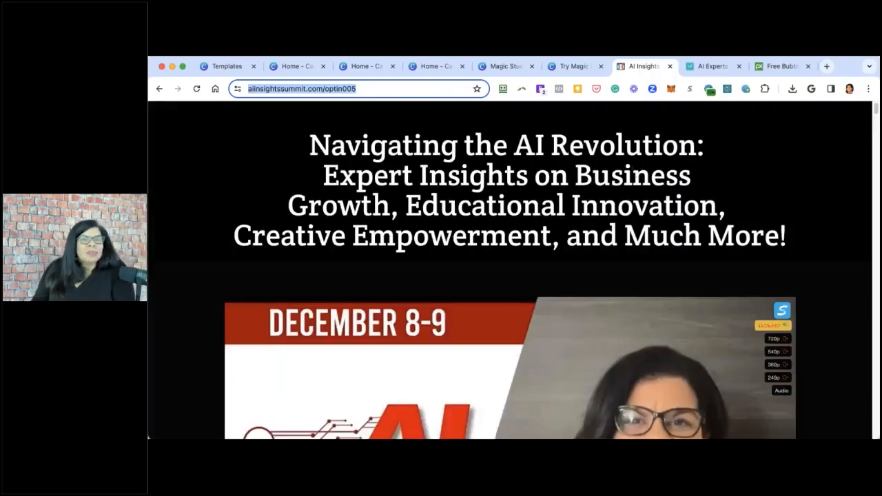
scroll(510, 269, "down", 10)
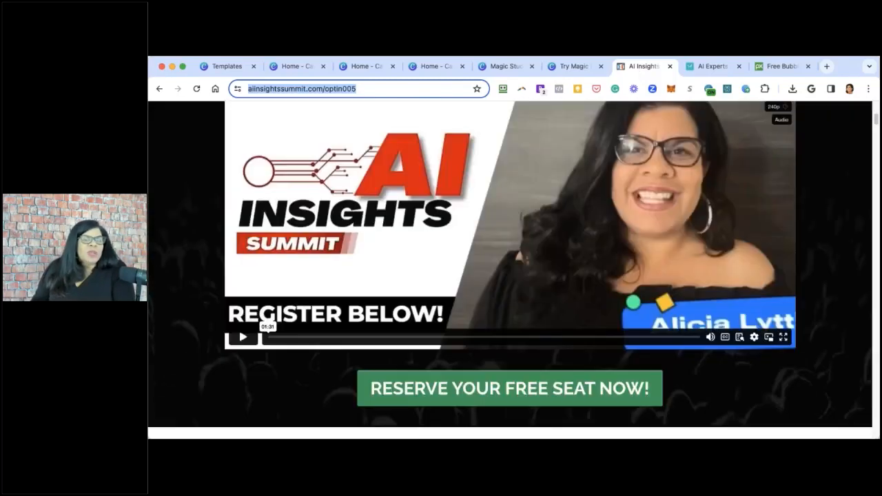
scroll(510, 269, "down", 10)
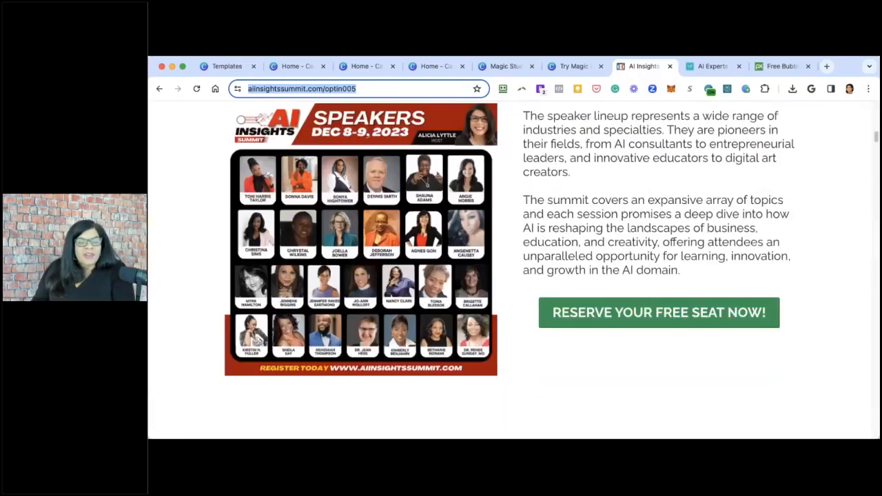
scroll(510, 269, "down", 15)
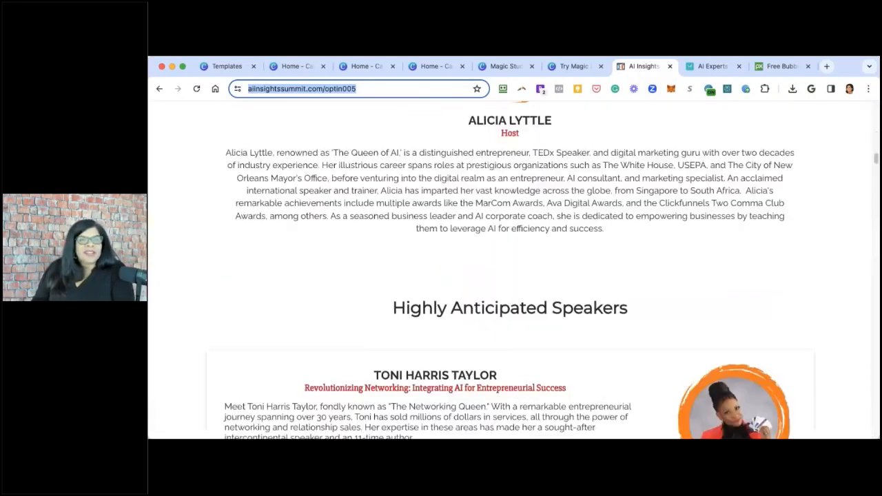
scroll(509, 268, "down", 20)
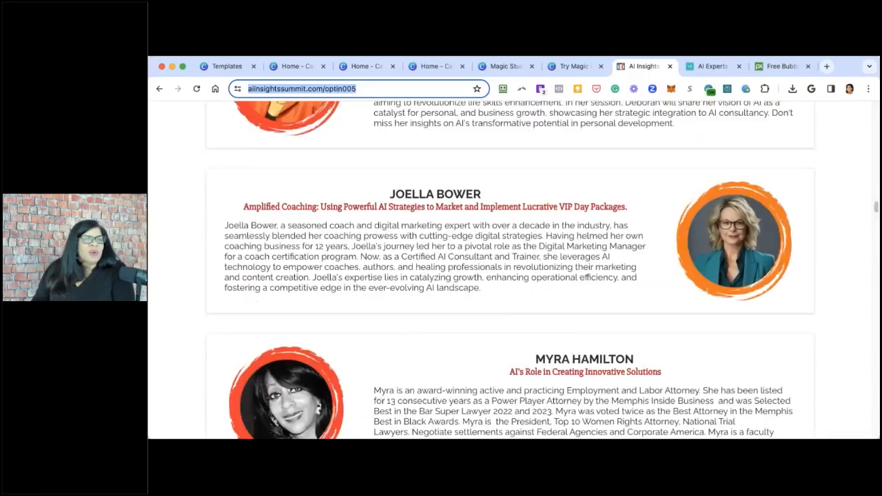
scroll(510, 269, "down", 20)
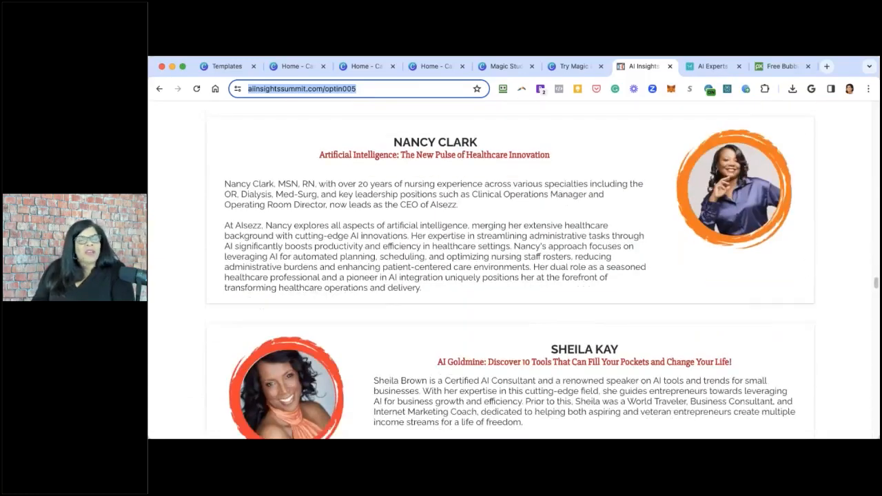
scroll(509, 269, "up", 20)
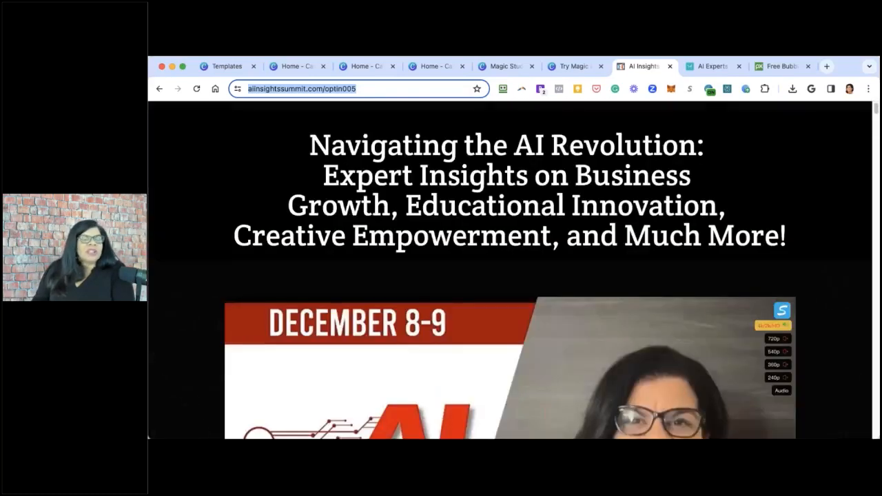
Switch to the AI Experts Club page.
left_click(694, 67)
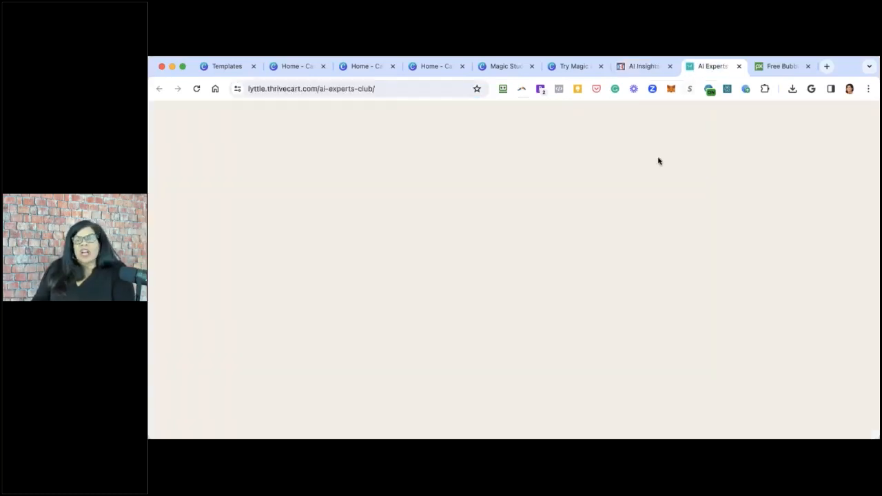